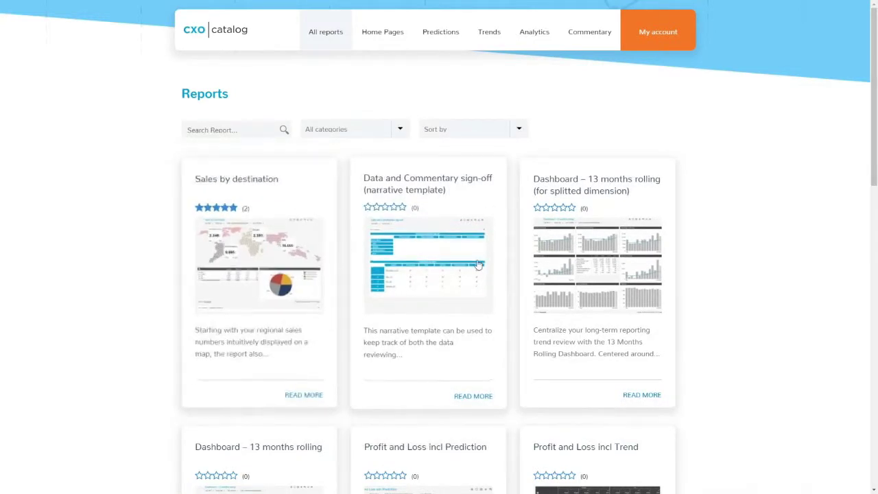
Browse the report templates on both pages of the catalog and return to the first page.
scroll(478, 265, down, 6)
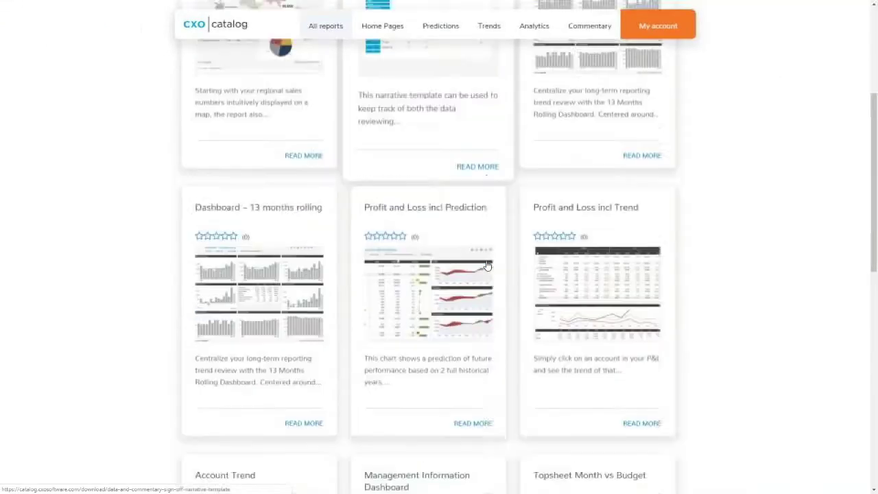
scroll(309, 267, down, 4)
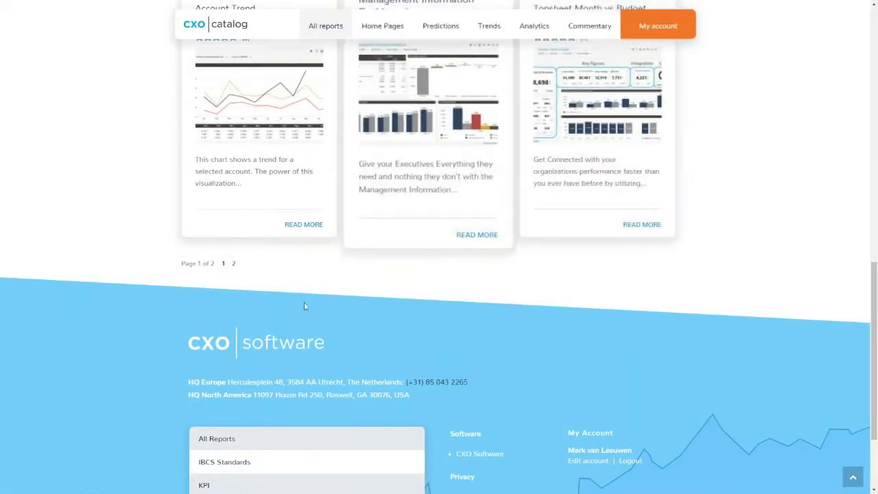
scroll(265, 229, up, 2)
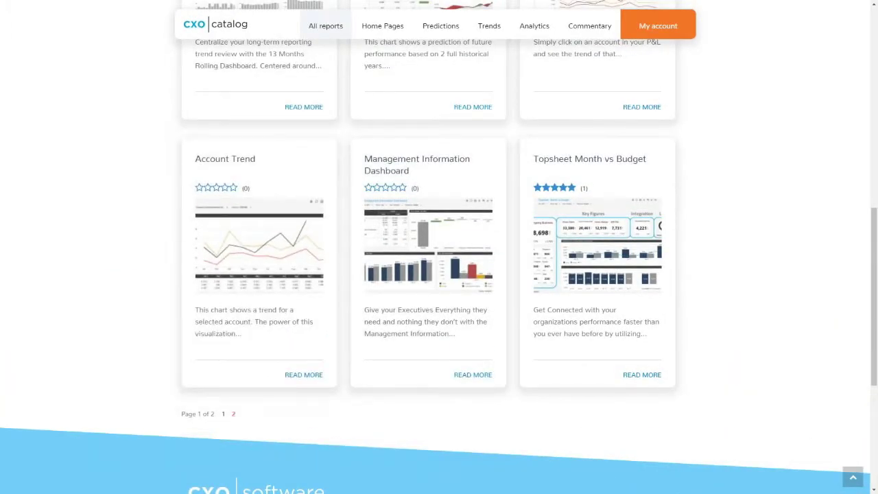
click(233, 413)
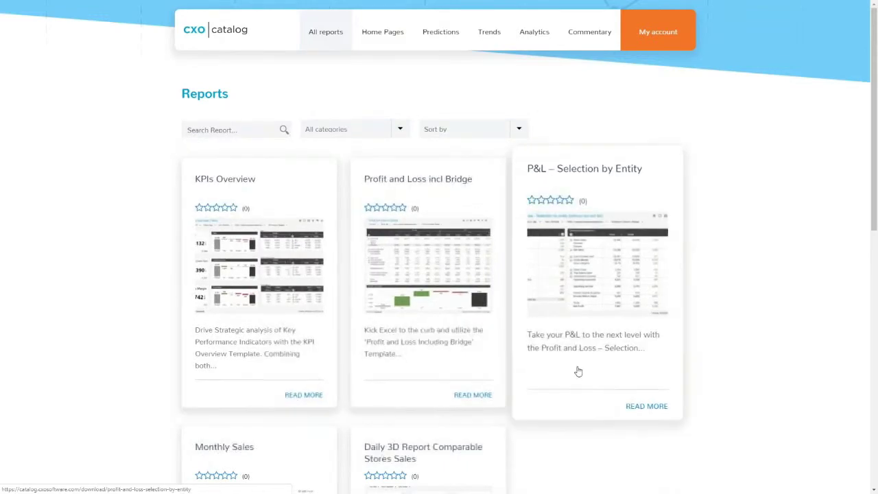
scroll(578, 372, down, 1)
scroll(578, 370, down, 3)
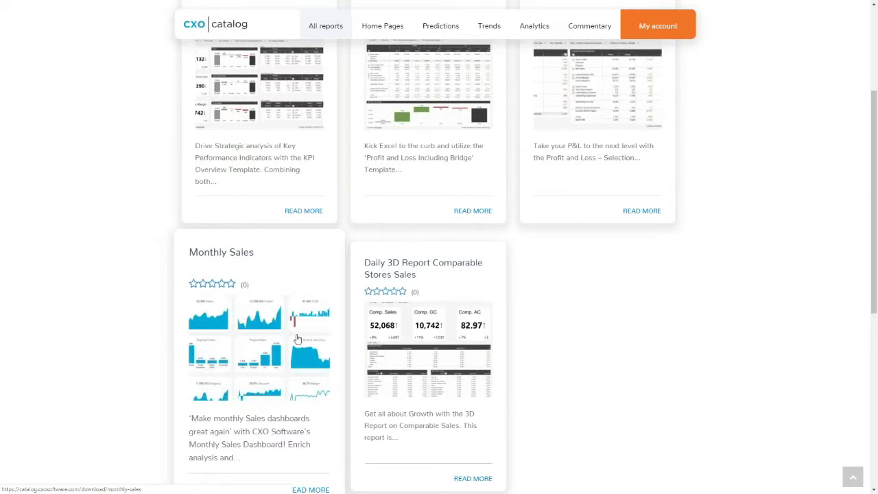
scroll(321, 356, up, 1)
scroll(323, 365, down, 3)
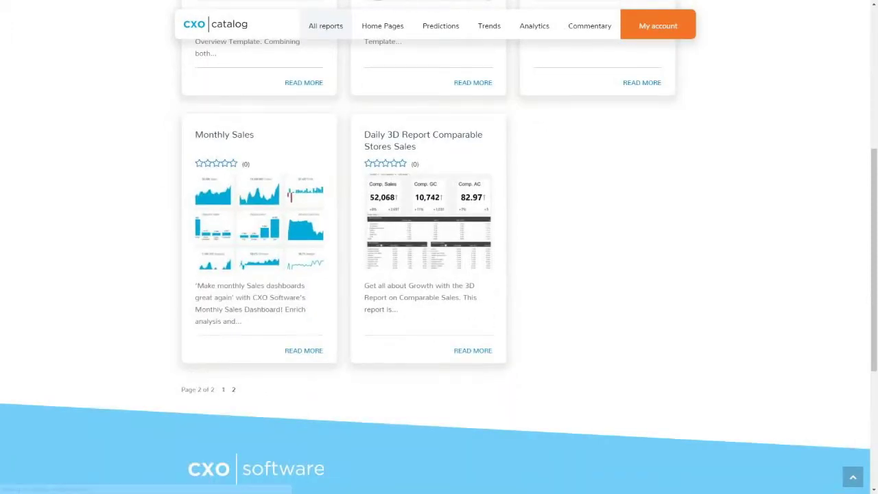
click(222, 389)
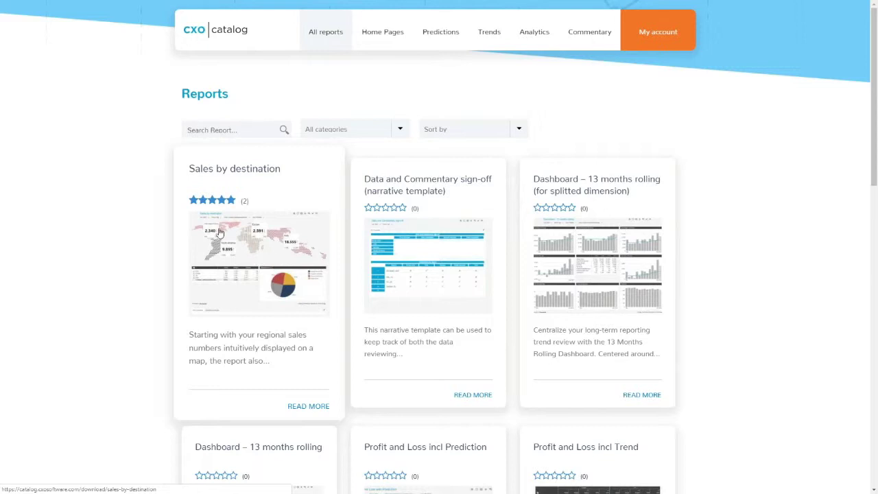
Open the Sales by destination report page and view its preview image enlarged.
click(237, 246)
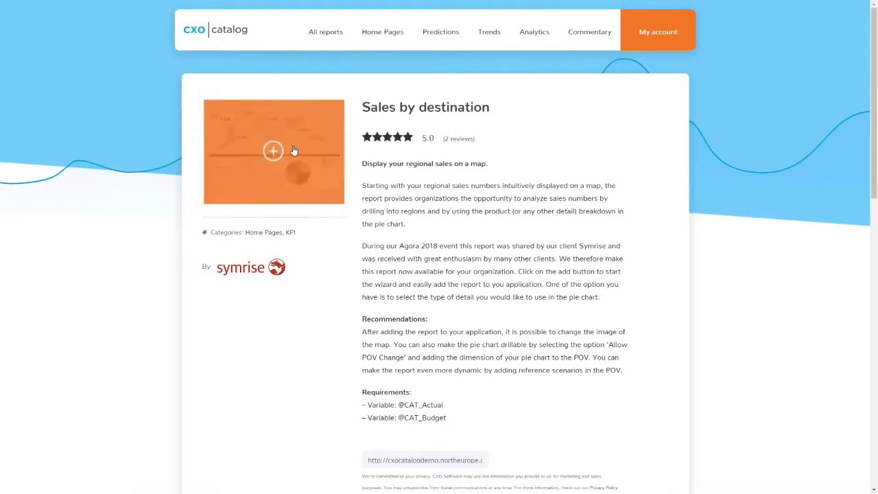
click(273, 151)
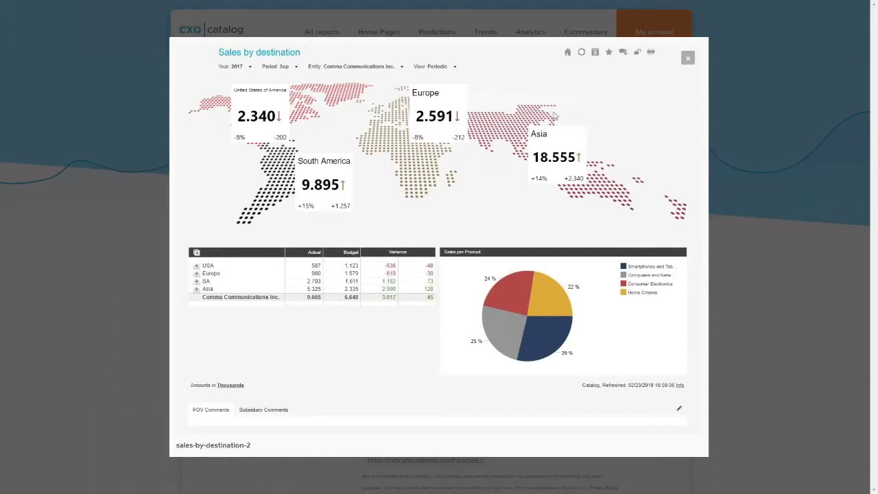
click(687, 60)
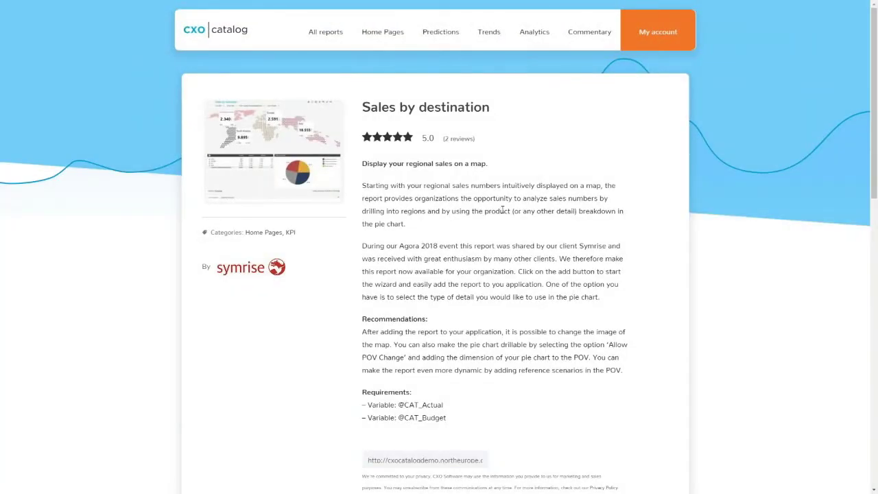
Agree to the privacy policy and add the Sales by destination report to the CXO application at the prefilled server address.
scroll(502, 210, down, 3)
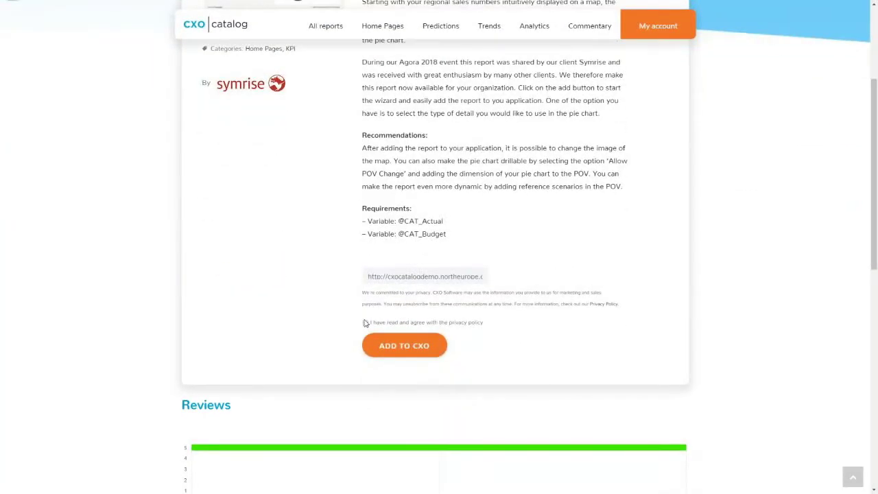
click(366, 323)
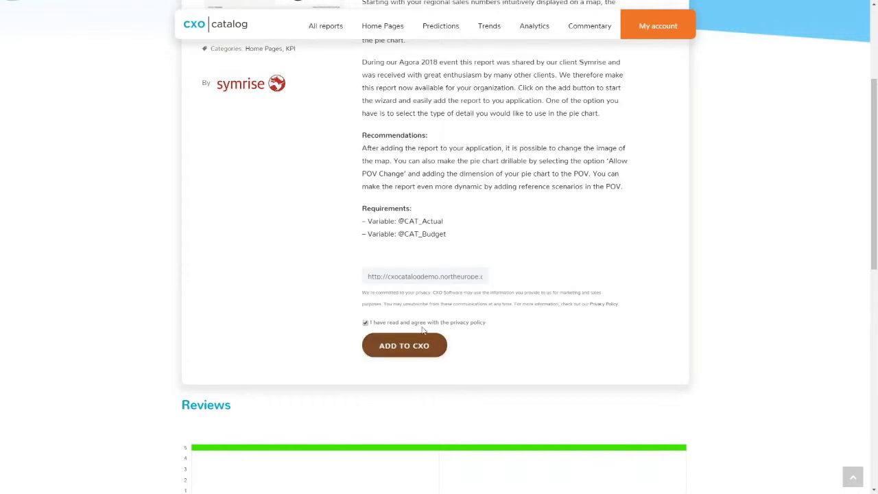
scroll(438, 247, up, 2)
scroll(512, 412, down, 1)
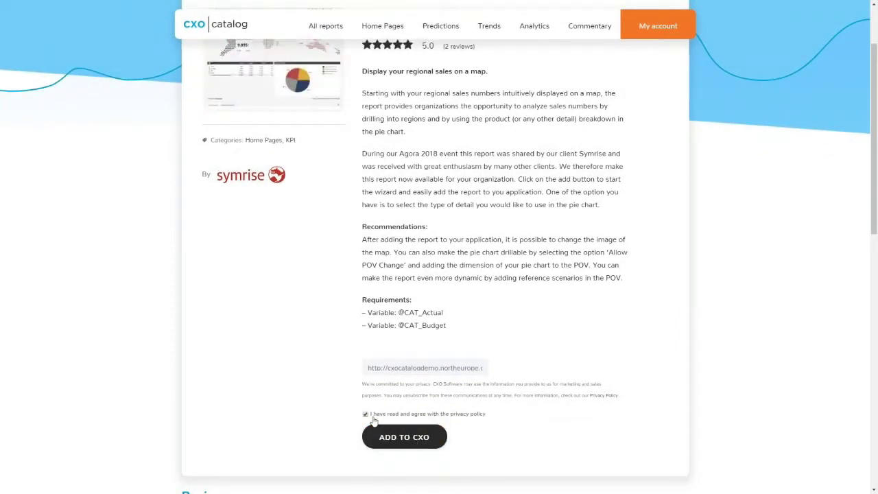
drag(395, 367, 429, 368)
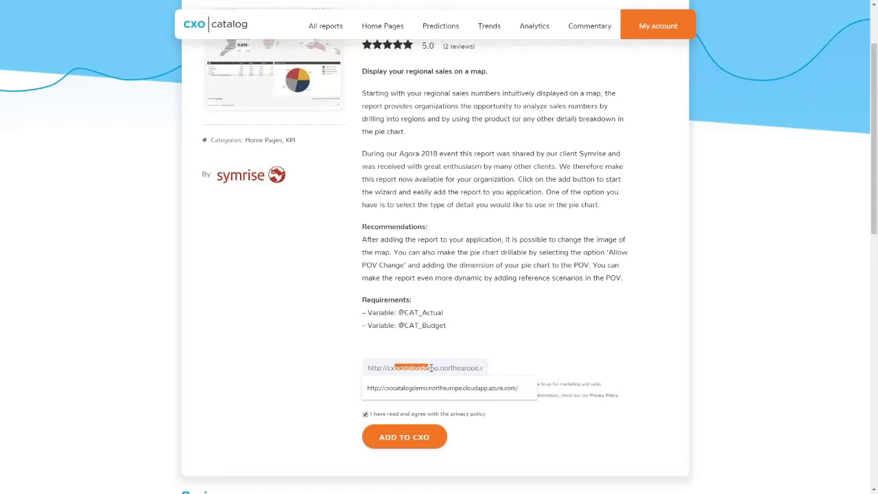
click(568, 441)
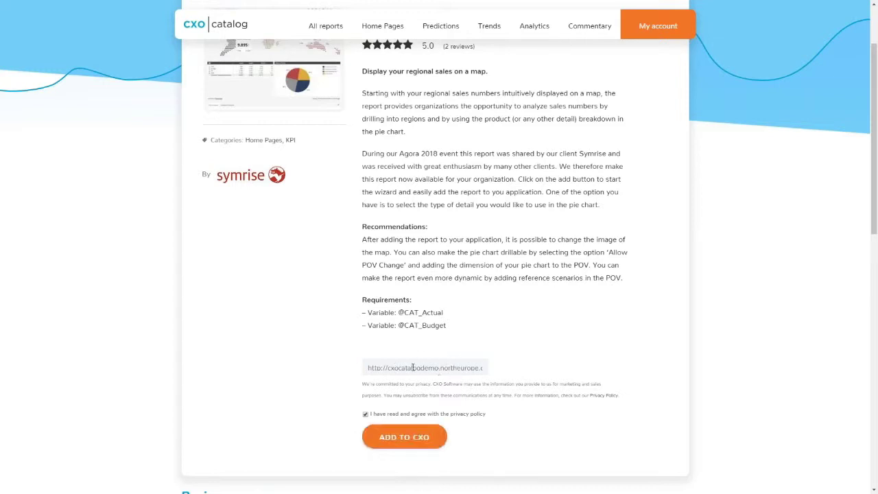
click(421, 439)
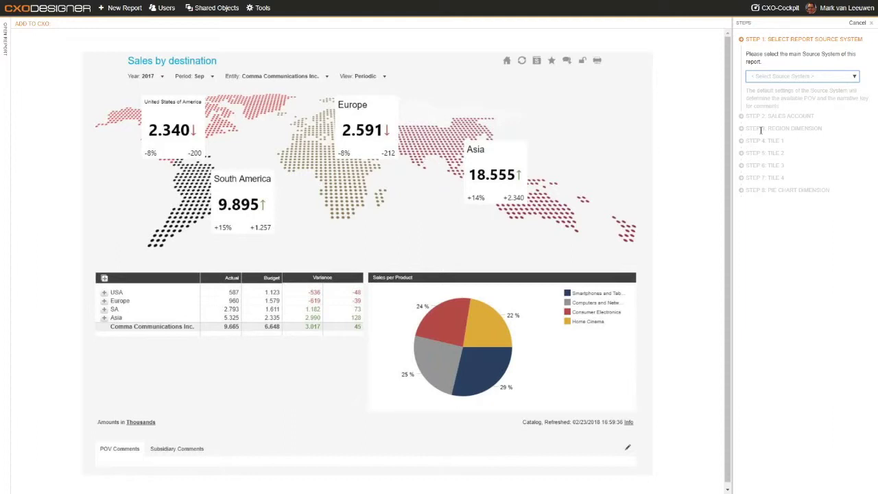
Set the report's source system to Insurance and its sales account to Operating income under Operating Result.
click(810, 76)
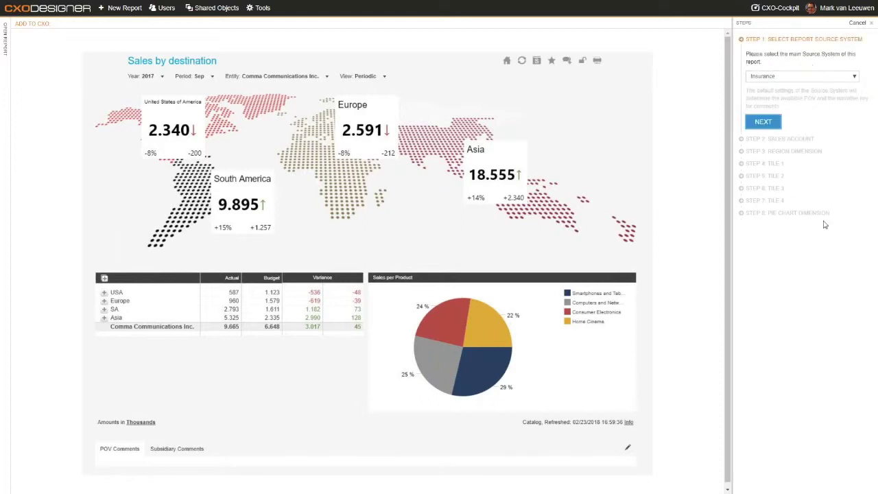
click(763, 122)
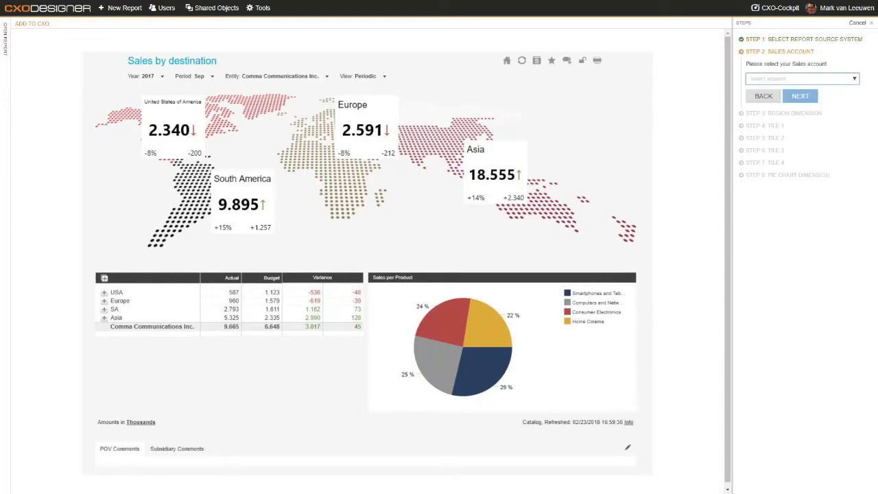
click(797, 81)
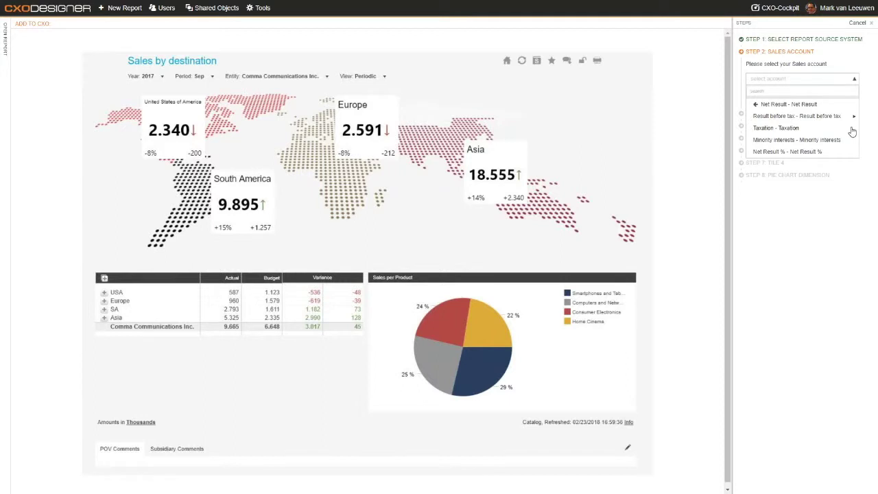
click(854, 116)
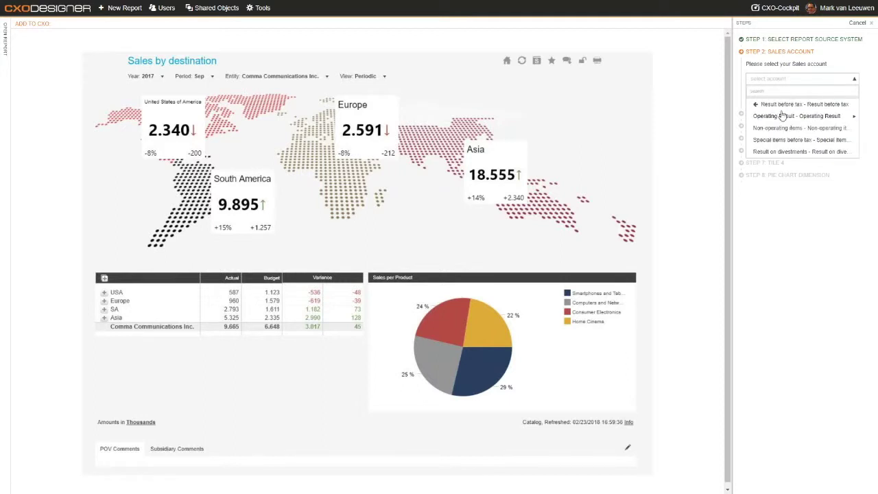
click(855, 118)
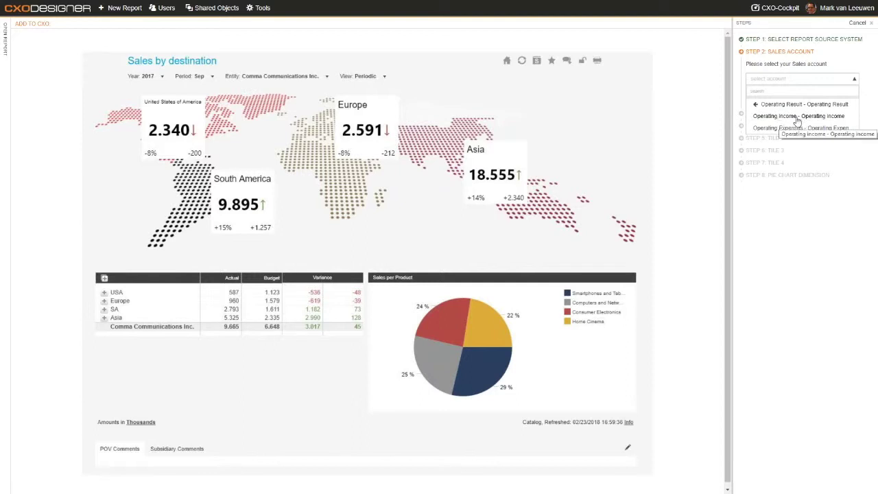
click(807, 117)
click(799, 92)
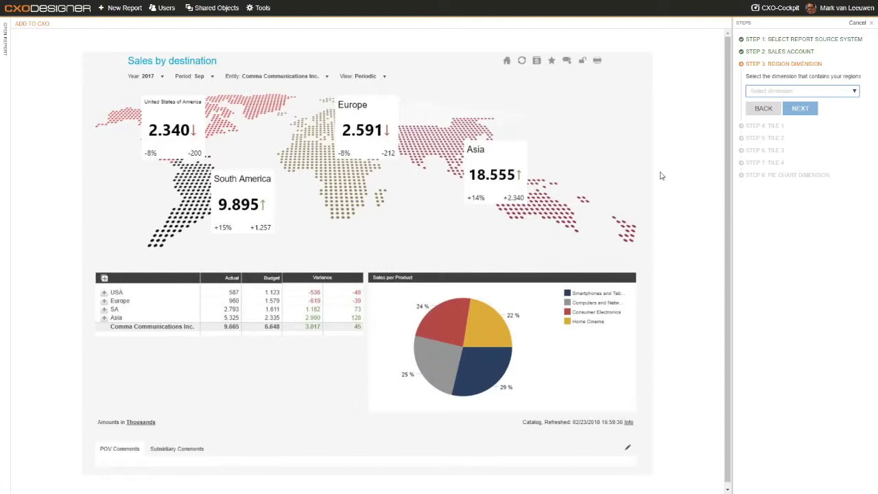
Choose Entity as the dimension that contains the regions.
click(805, 92)
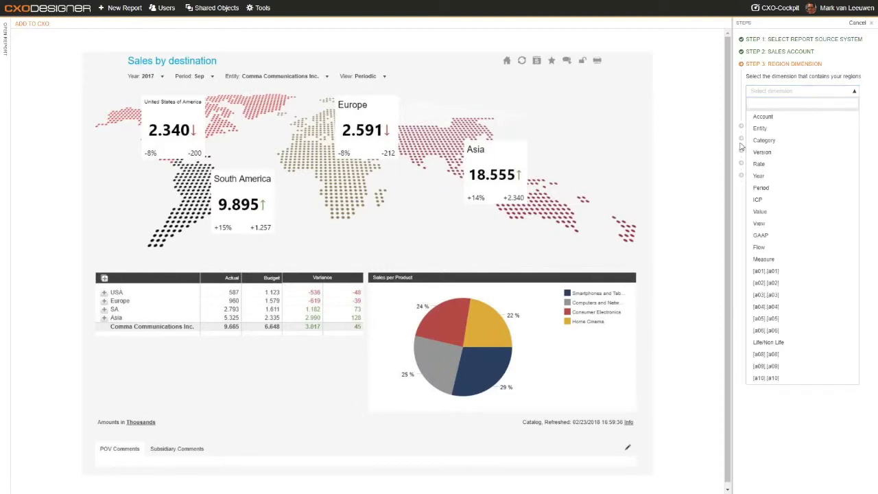
click(756, 129)
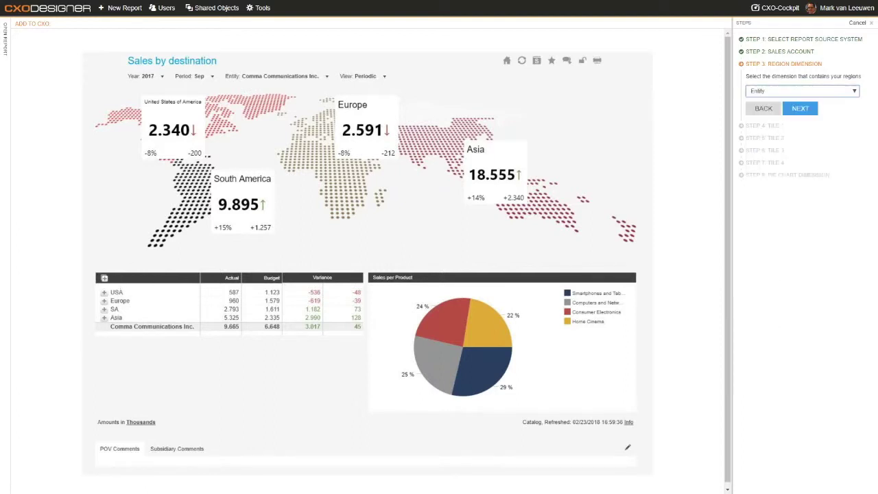
click(799, 109)
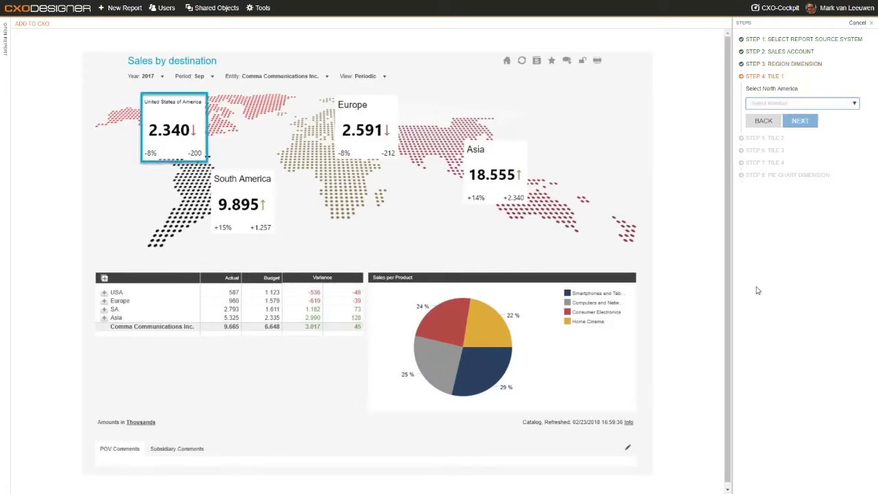
Assign the member Other, under All and Ongoing Business, to the North America tile.
click(809, 104)
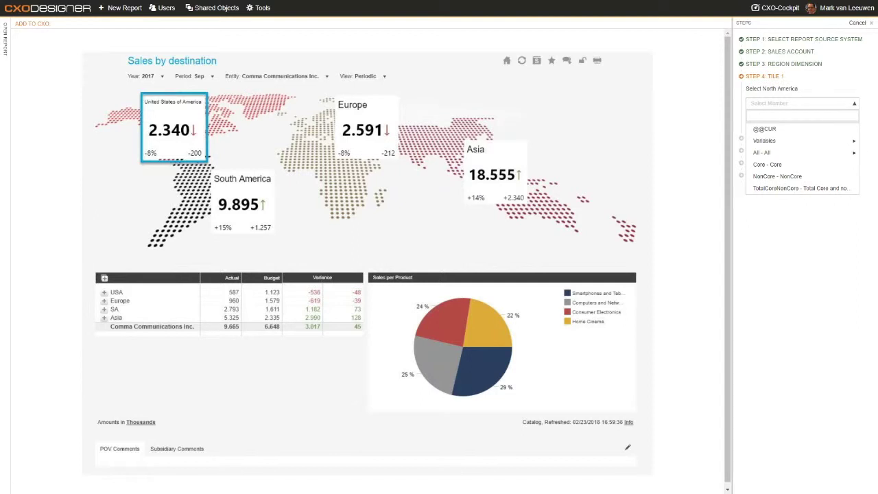
click(854, 152)
click(854, 141)
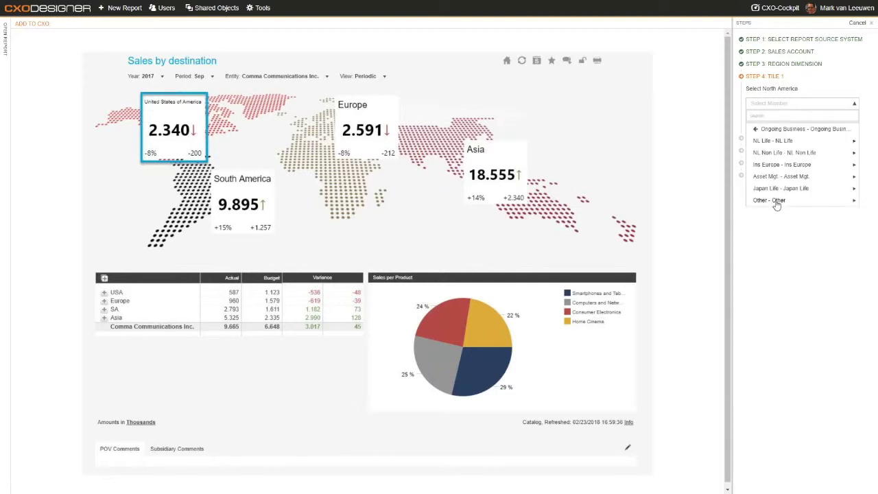
click(776, 200)
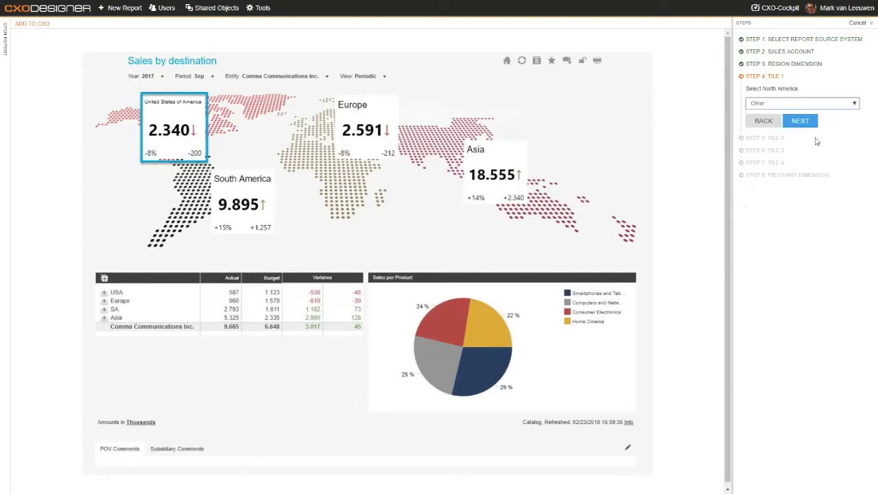
click(800, 120)
Assign the member Asset Mgt., under All and Ongoing Business, to the South America tile.
click(850, 116)
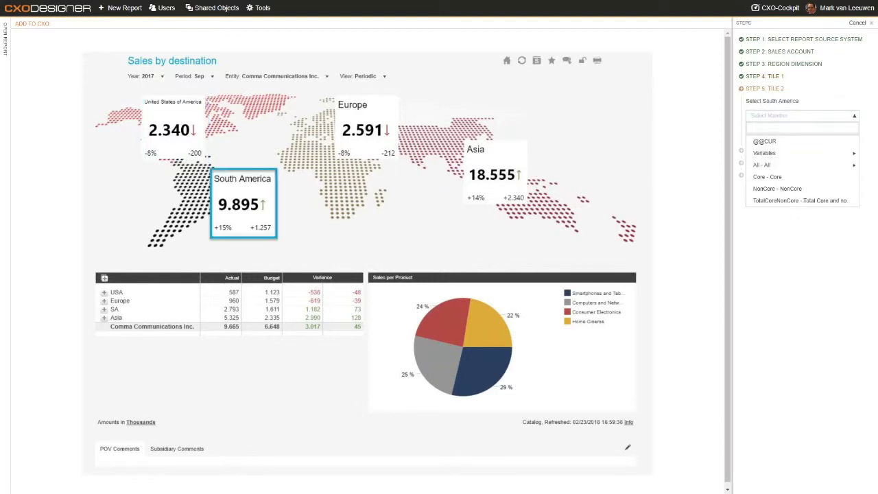
click(853, 165)
click(854, 153)
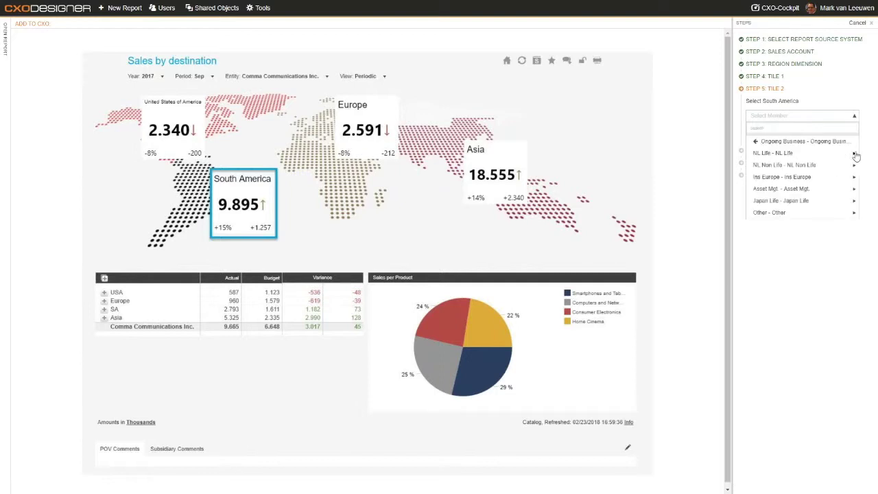
click(805, 189)
click(800, 137)
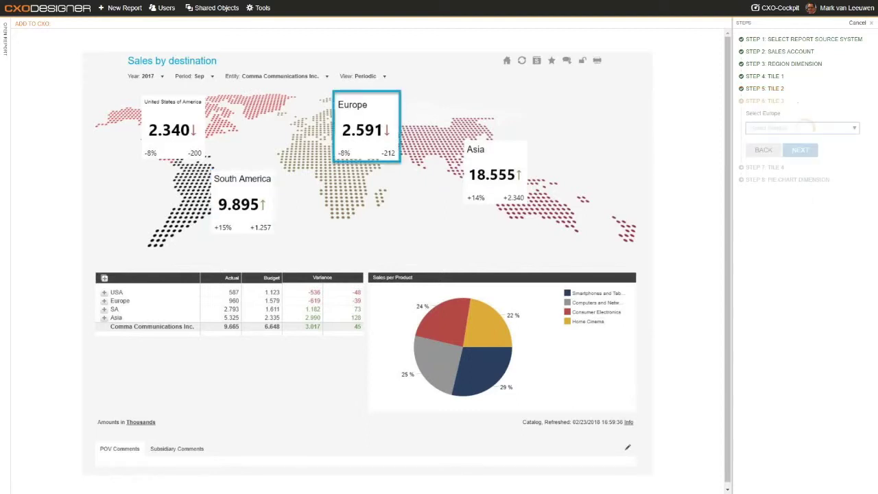
Assign the member Ins Europe, under All and Ongoing Business, to the Europe tile.
click(853, 128)
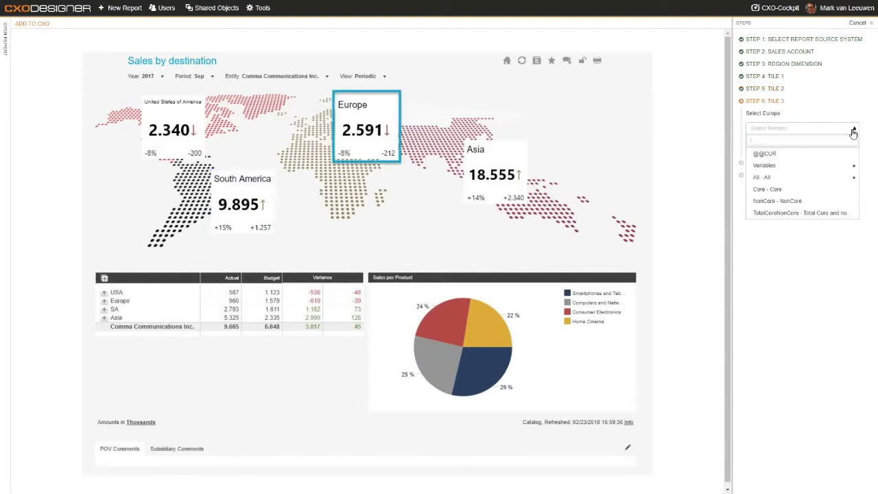
click(855, 178)
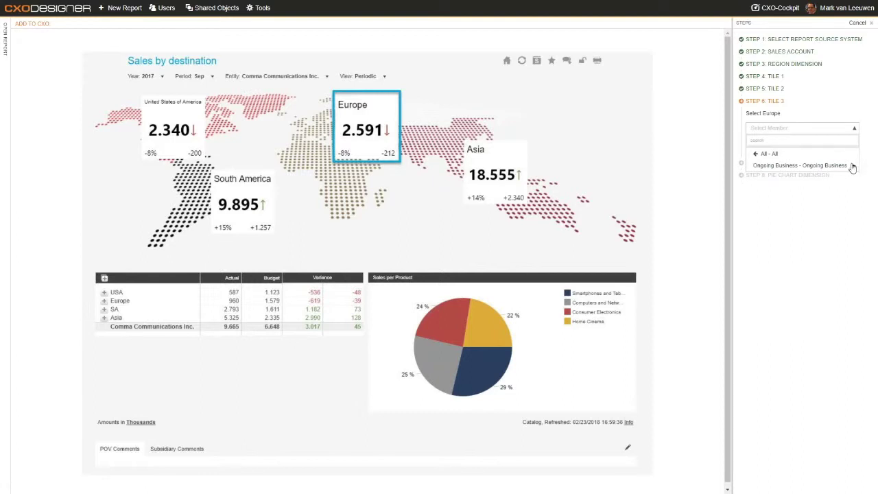
click(854, 166)
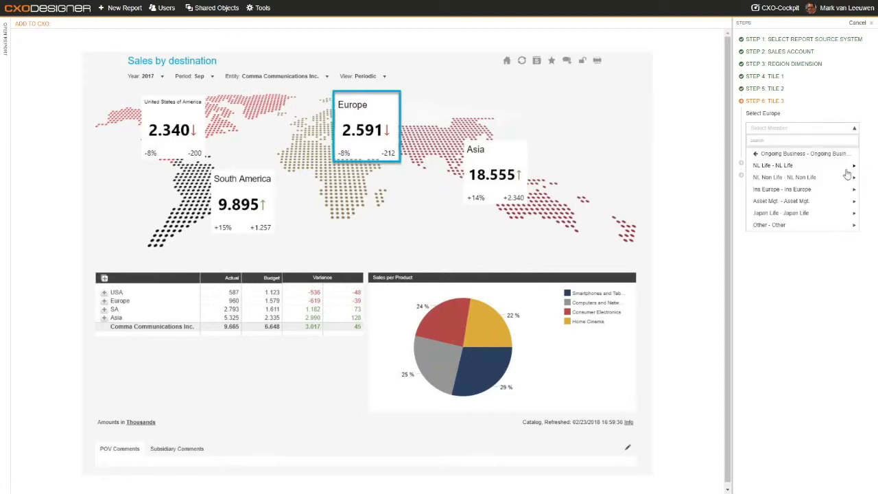
click(792, 192)
click(800, 146)
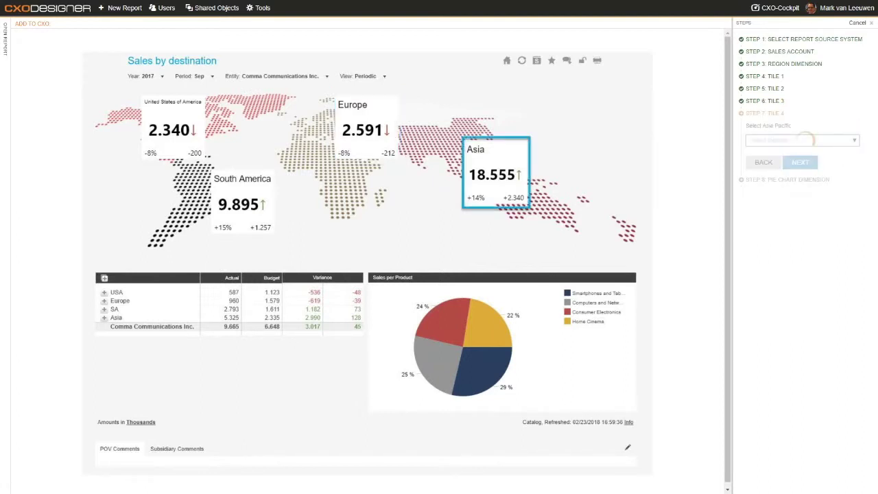
Assign the member Japan Life, under All and Ongoing Business, to the Asia Pacific tile.
click(852, 140)
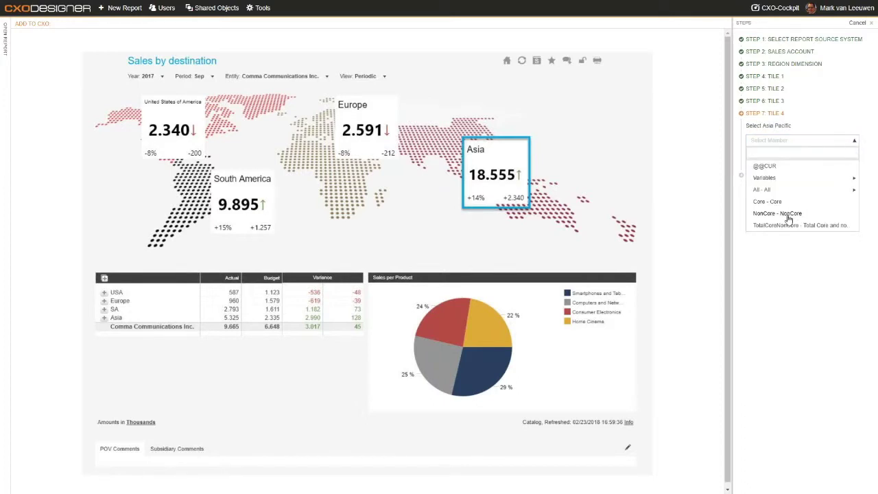
click(853, 189)
click(857, 178)
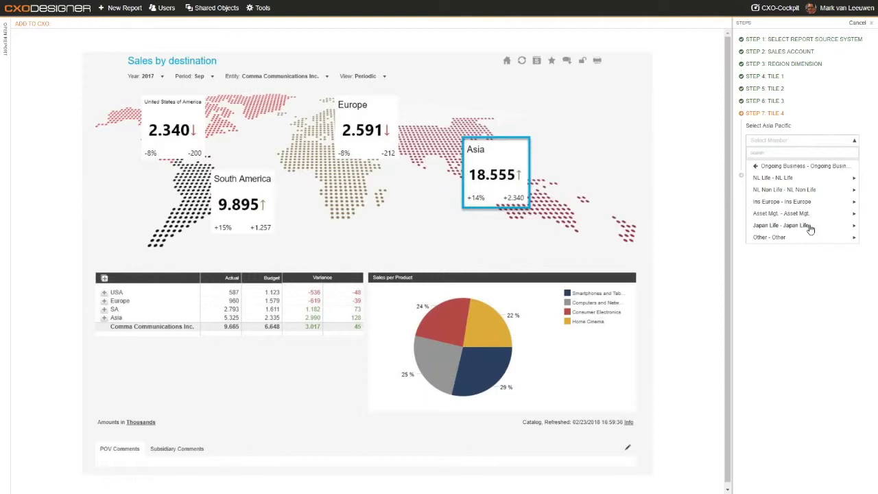
click(782, 225)
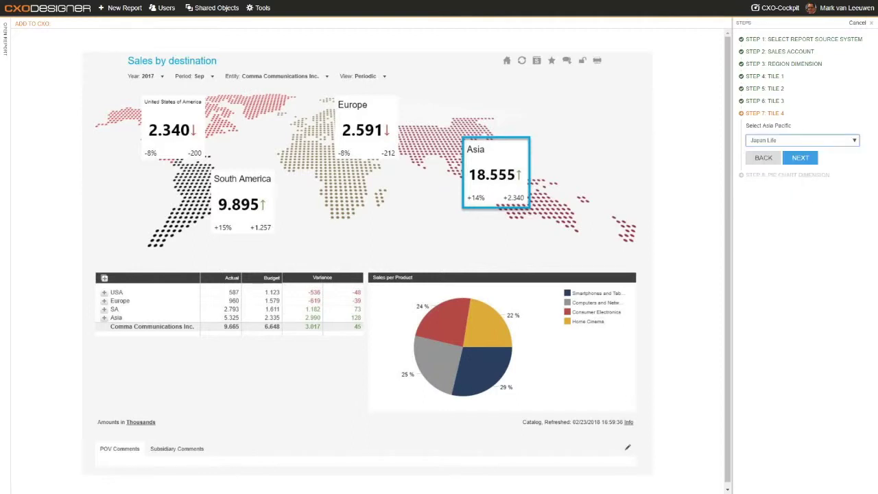
click(800, 157)
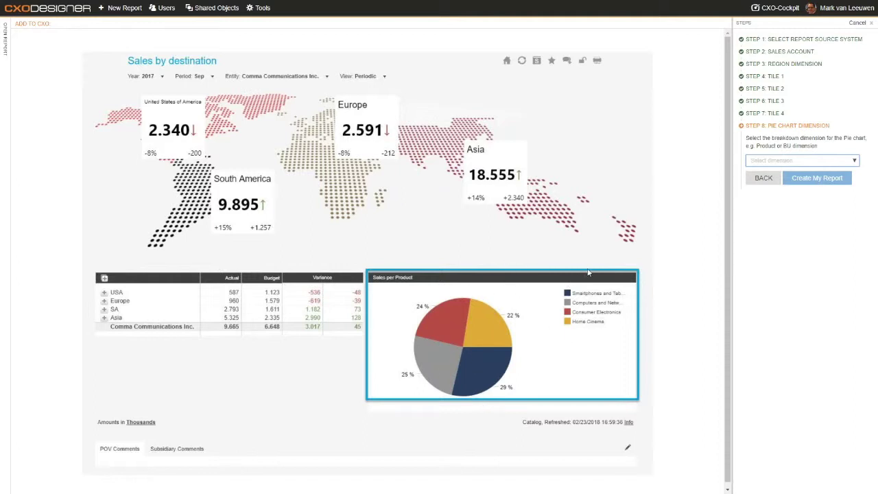
Choose Life/Non Life as the pie chart's breakdown dimension and create the report.
click(766, 163)
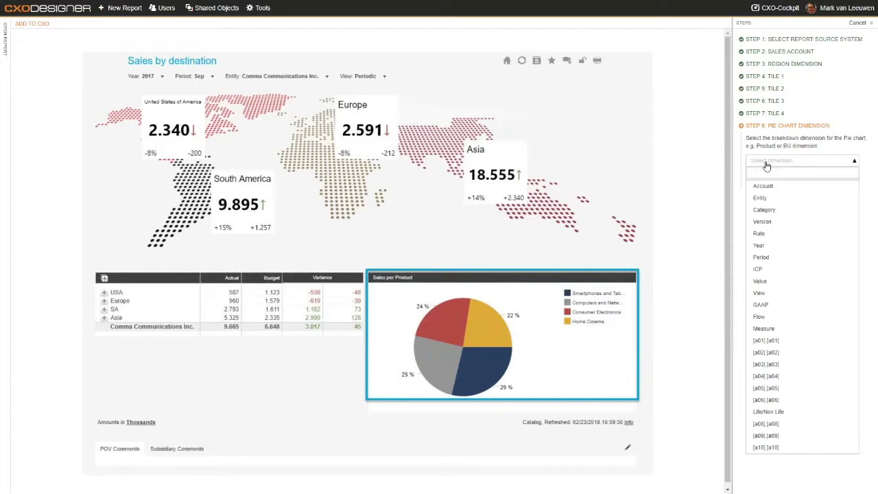
click(780, 413)
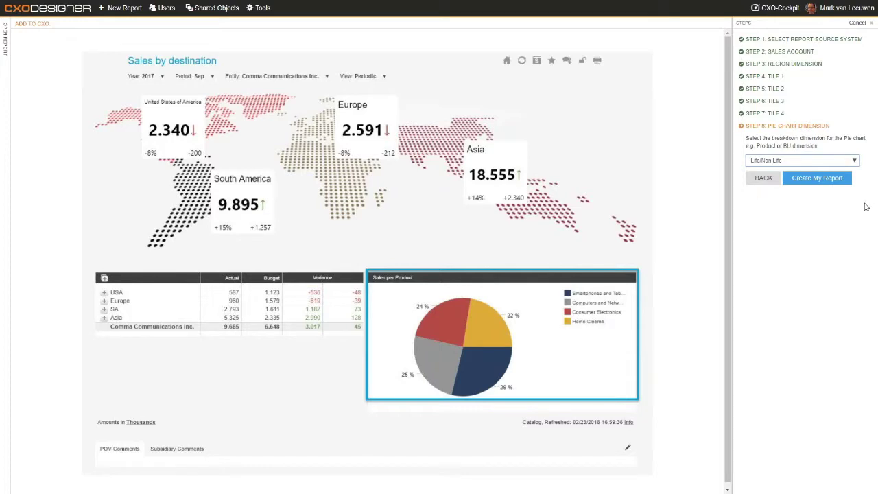
click(817, 177)
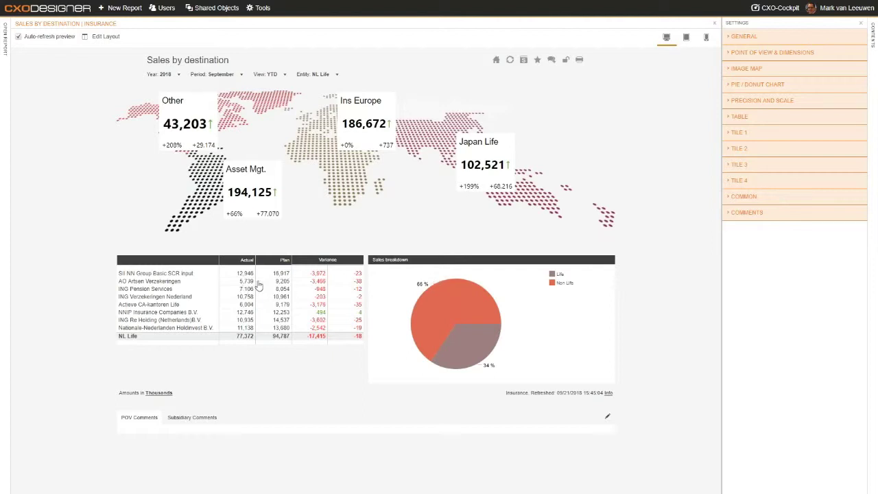
Examine the sales breakdown pie chart for the first five entities in the table, from SII NN Group Basic SCR input to Actieve CA-kantoren Life.
click(187, 275)
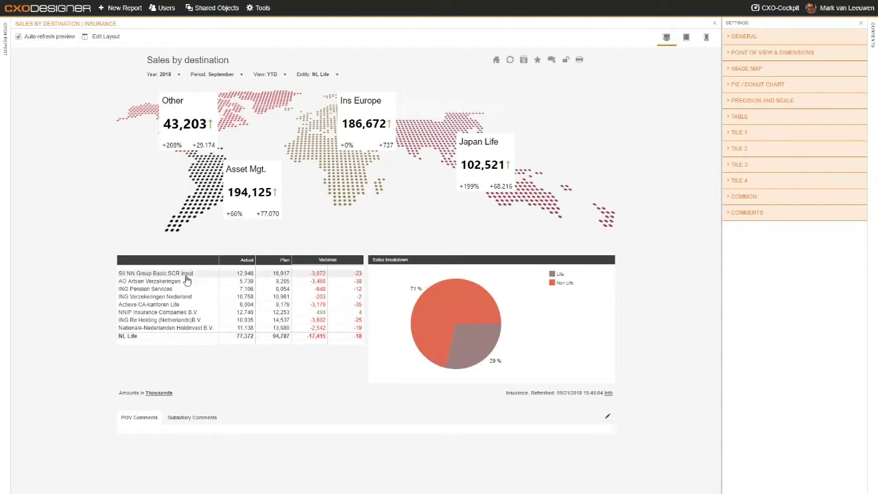
click(185, 282)
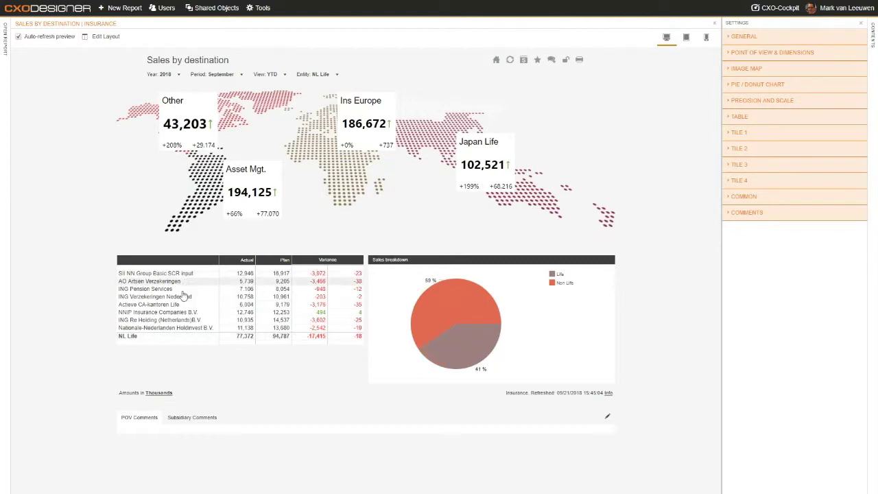
click(176, 290)
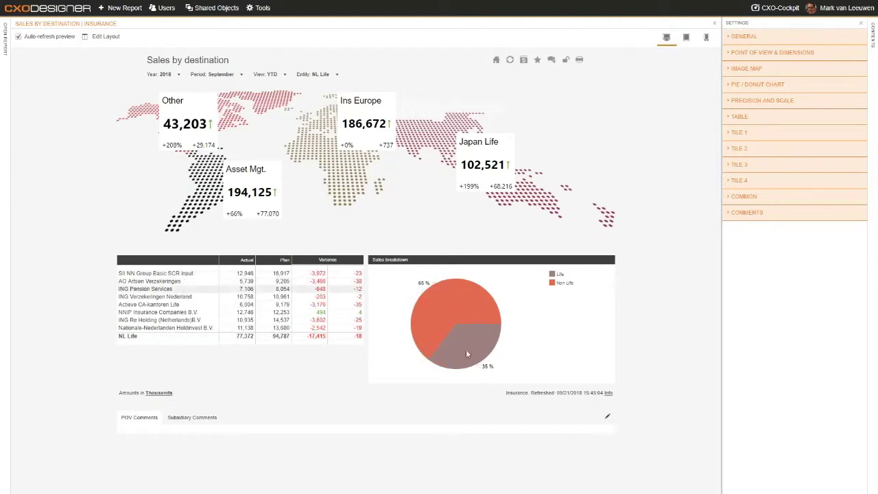
click(154, 297)
click(154, 306)
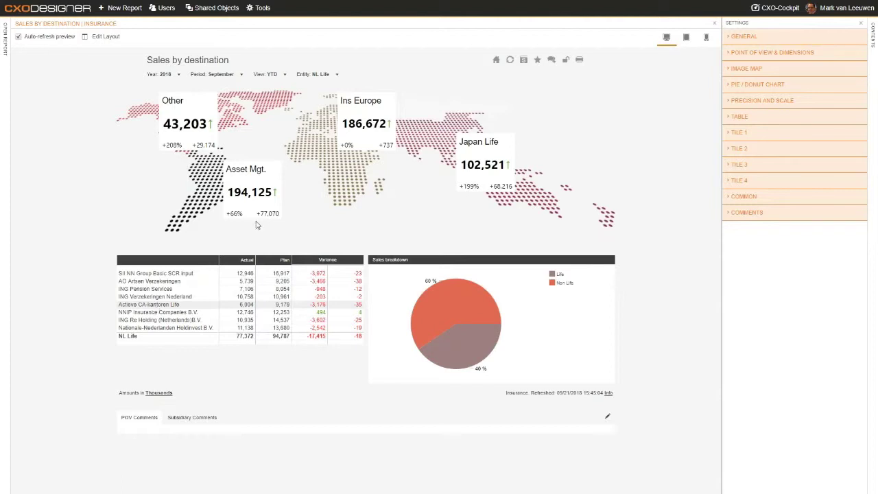
mouse_move(194, 123)
mouse_move(488, 162)
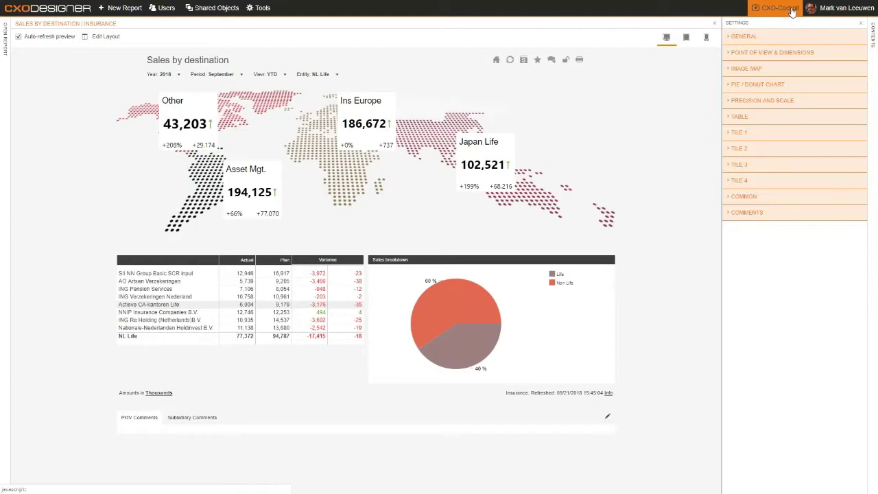
View the Sales by destination report in CXO-Cockpit, dismissing the low battery notice.
click(792, 12)
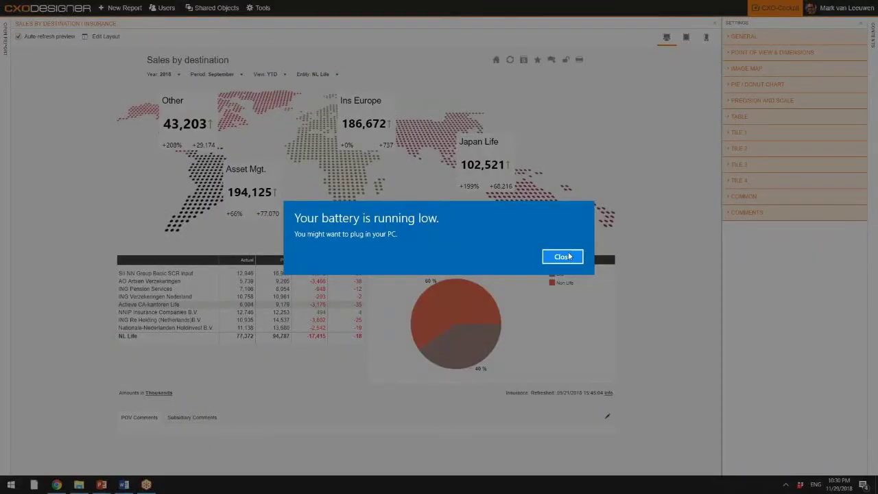
click(569, 258)
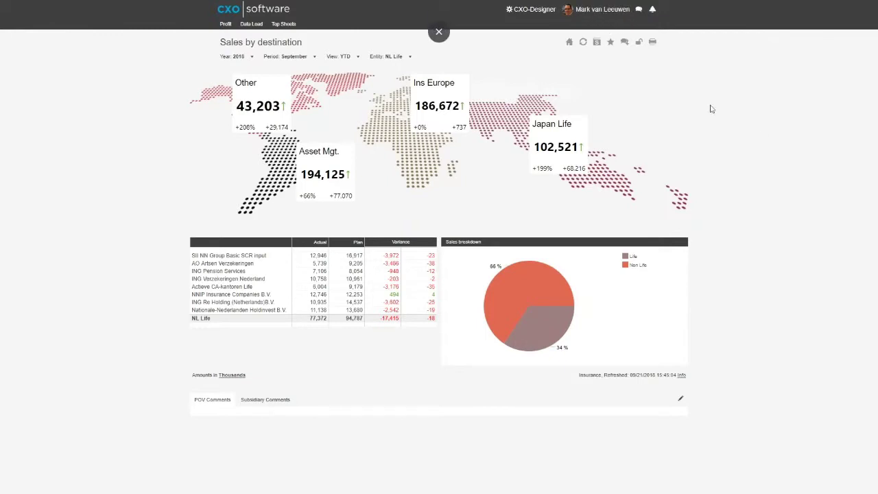
Return to CXO-Designer and open the CXO Catalog from the account options.
click(549, 13)
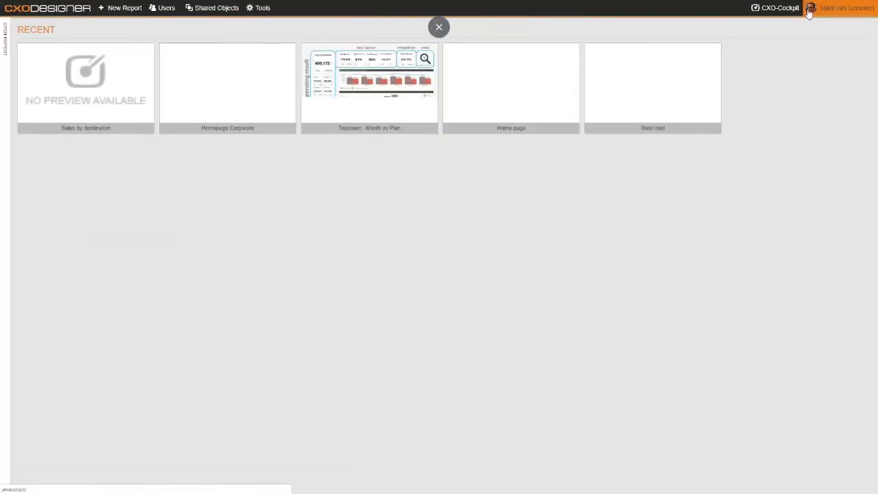
click(832, 9)
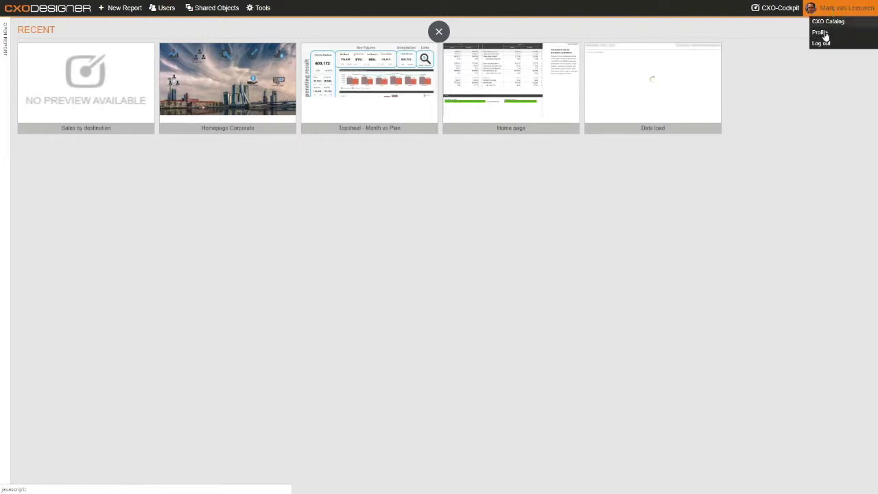
click(831, 26)
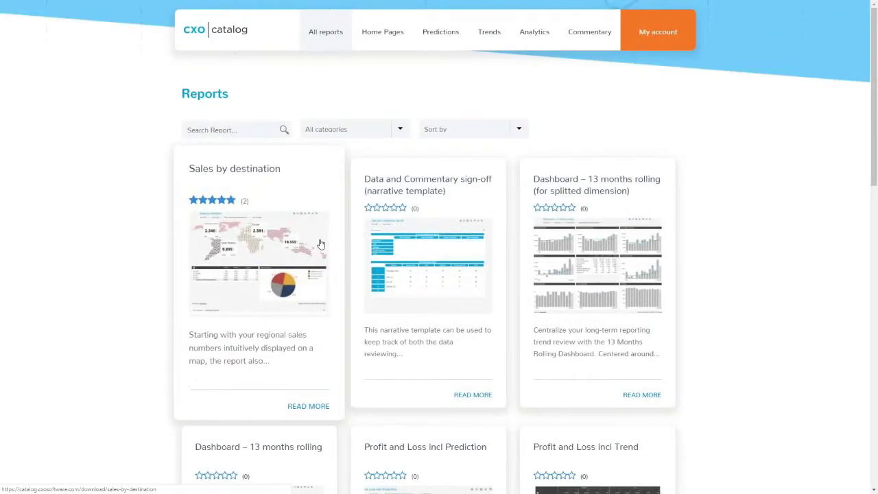
Open the Daily 3D Report Comparable Stores Sales from the Analytics reports and view its enlarged preview.
click(534, 38)
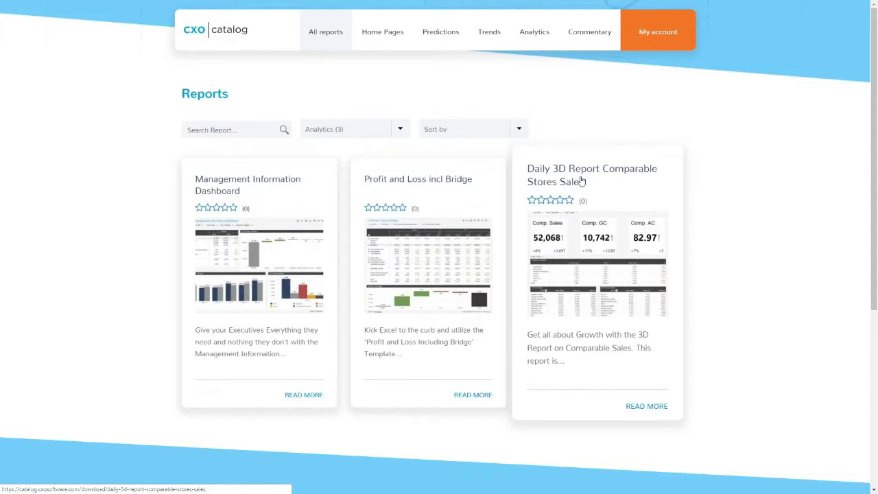
click(585, 248)
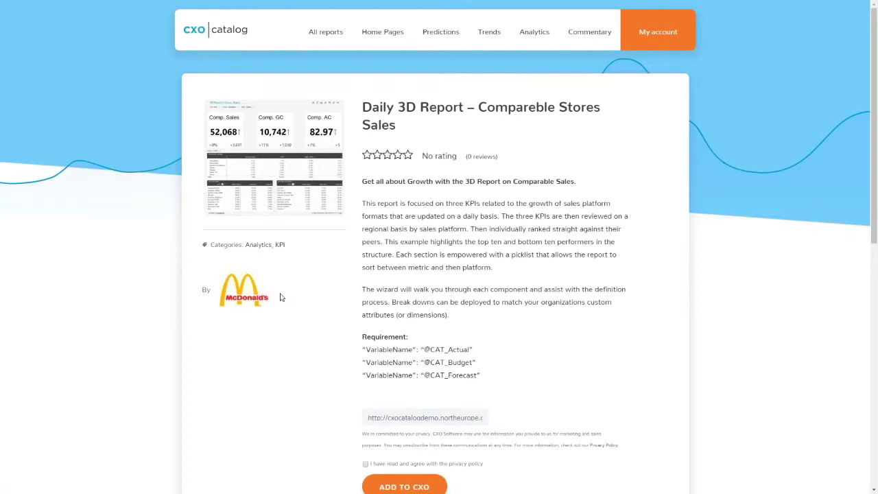
click(273, 157)
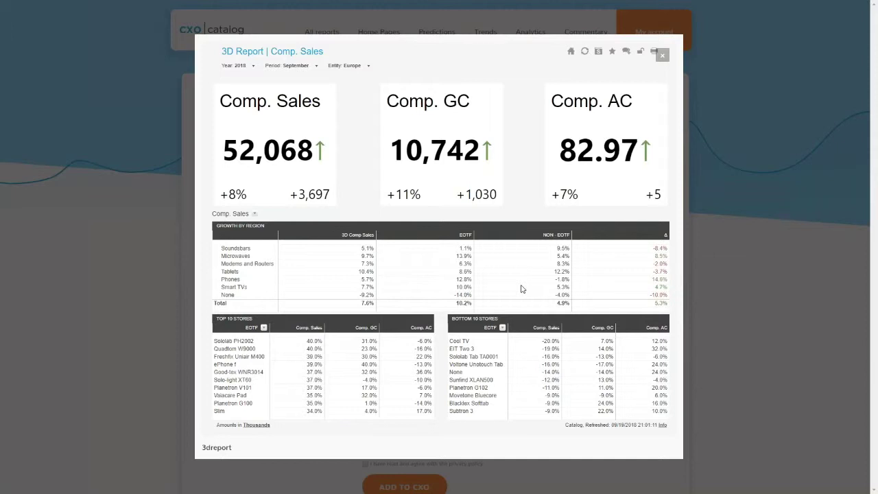
click(662, 56)
Accept the privacy policy and add the Daily 3D Report to CXO.
scroll(384, 395, down, 2)
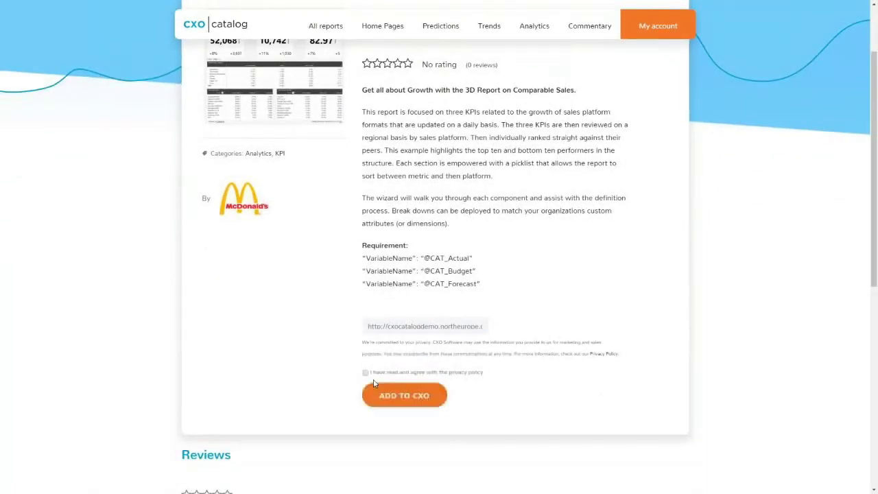
click(365, 373)
click(401, 398)
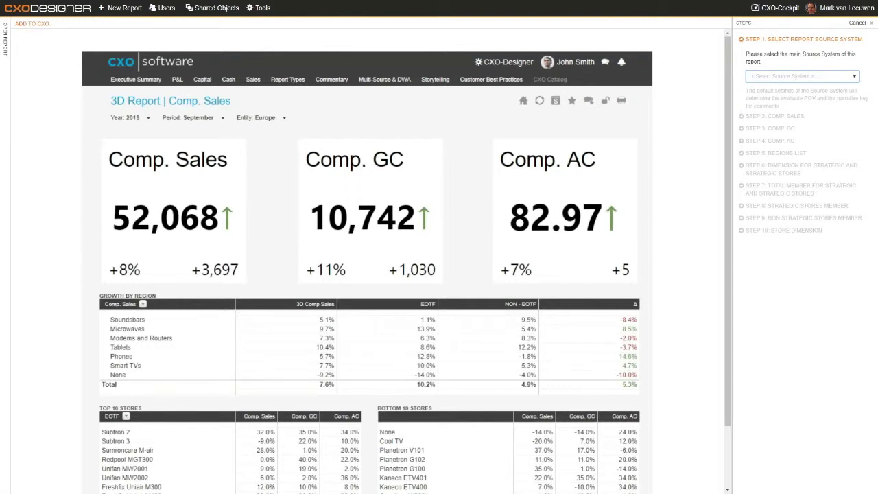
Set Insurance as the main source system of the 3D report.
click(847, 82)
click(783, 102)
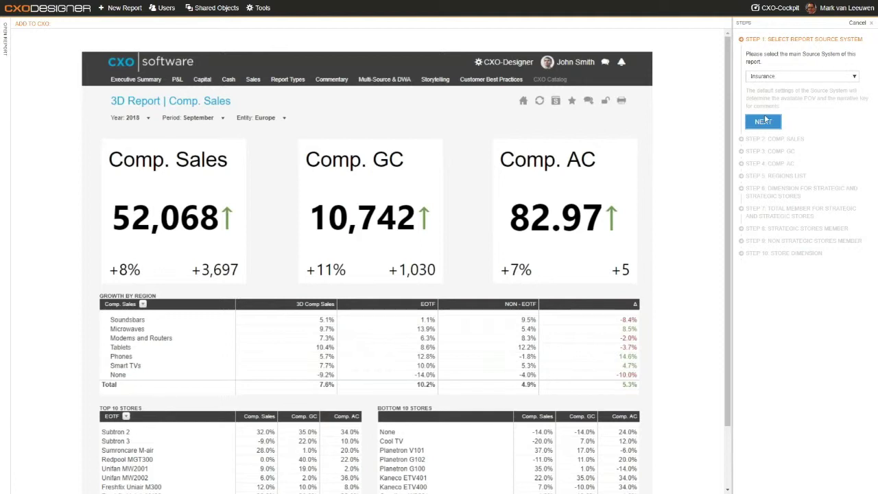
click(763, 122)
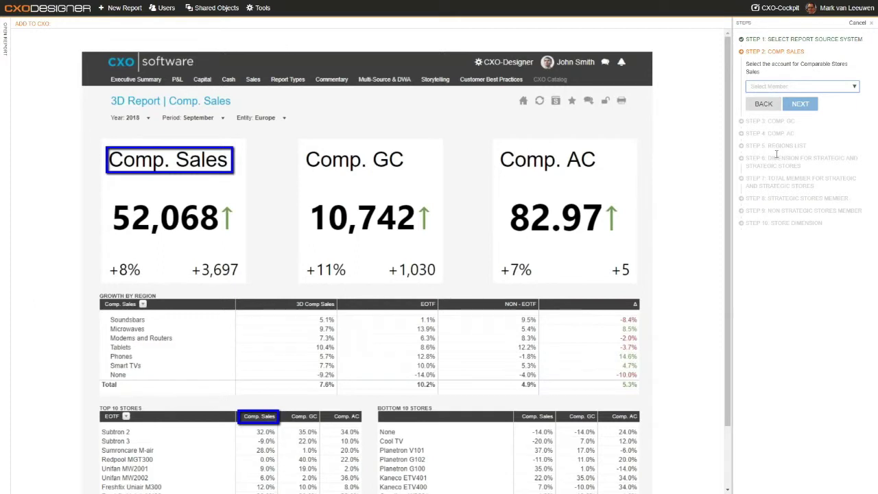
Assign Operating income, under Net Result, Result before tax and Operating Result, as the Comparable Stores Sales account.
click(786, 87)
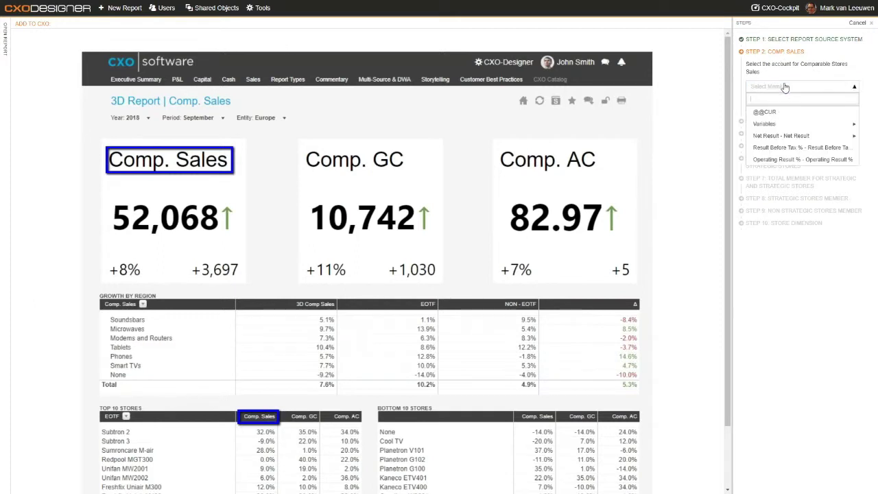
click(853, 135)
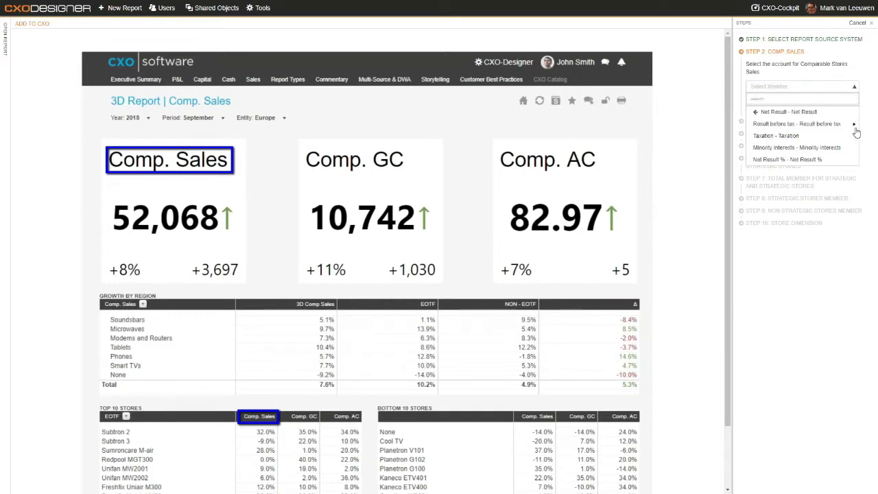
click(853, 127)
click(853, 130)
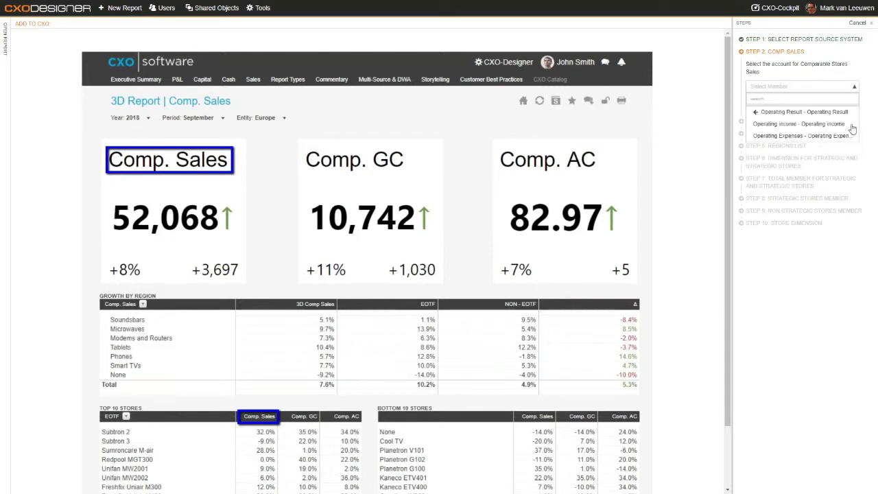
click(833, 127)
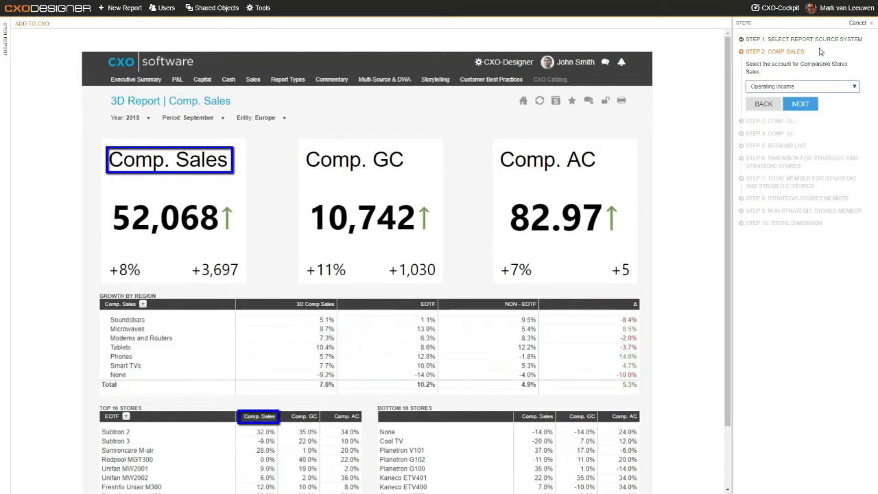
click(804, 104)
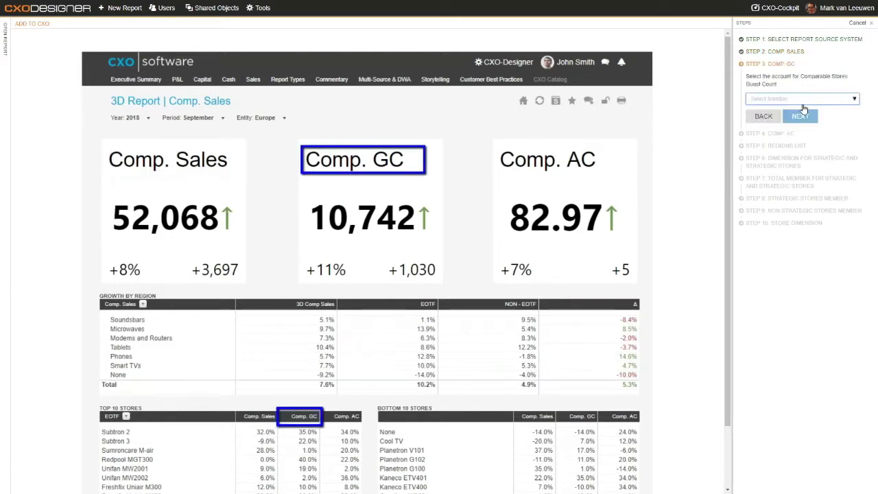
Assign Operating Expenses, under Net Result, Result before tax and Operating Result, as the Comparable Stores Guest Count account.
click(855, 99)
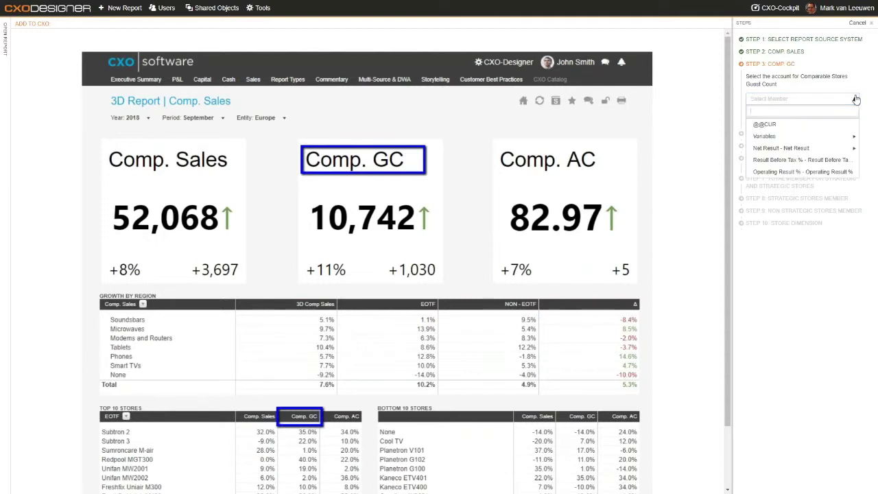
click(854, 148)
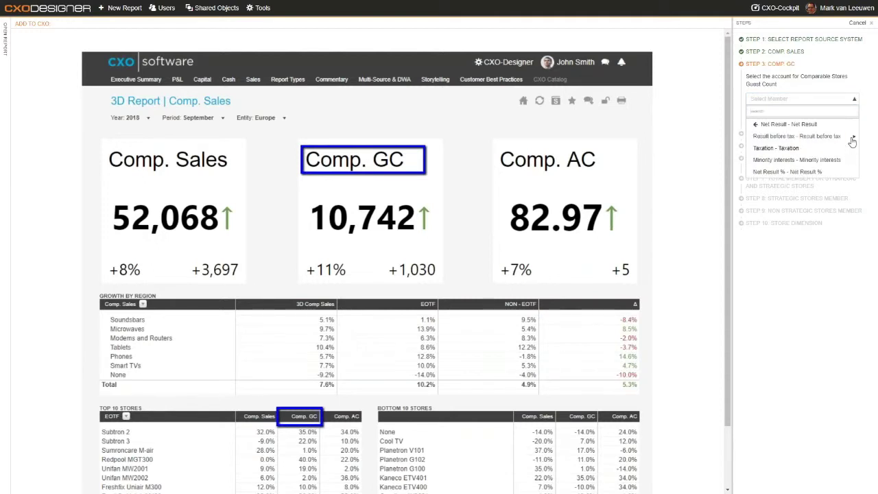
click(854, 137)
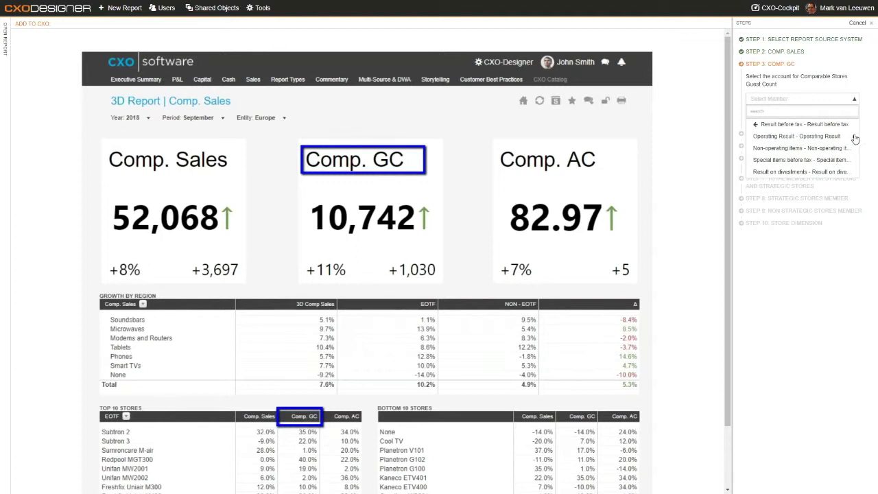
click(855, 138)
click(836, 147)
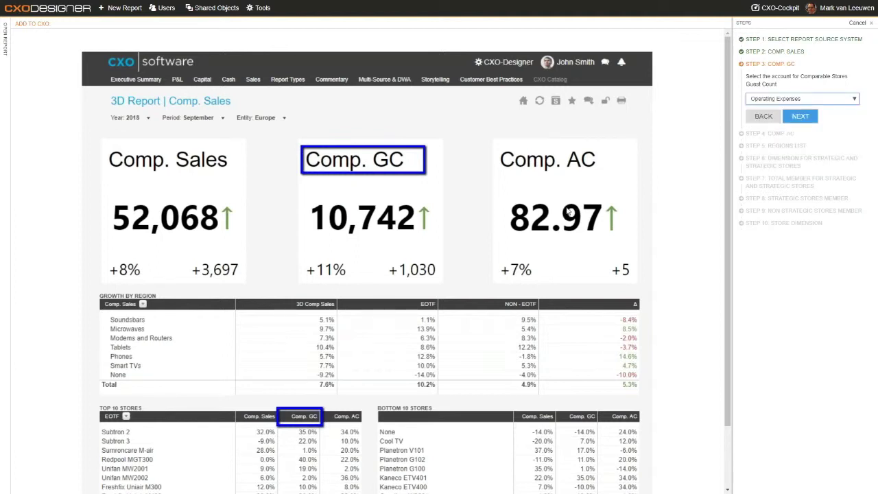
click(800, 116)
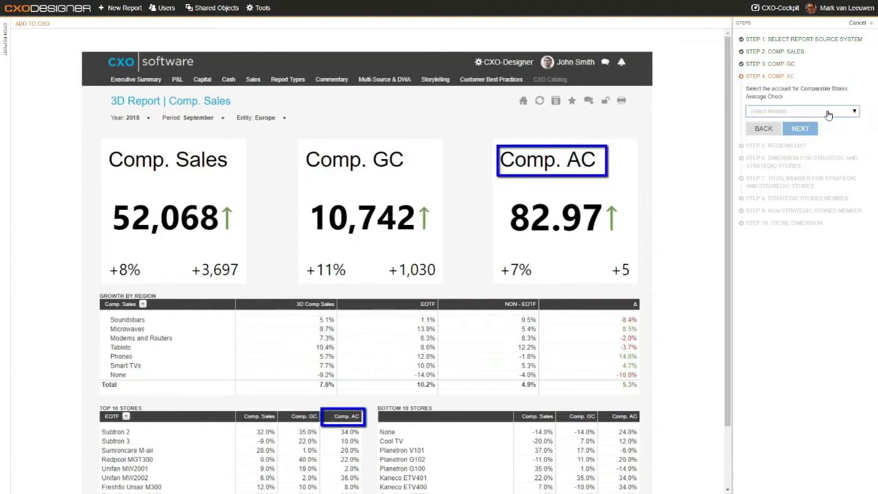
Assign Operating Result, under Net Result and Result before tax, as the Comparable Stores Average Check account.
click(855, 112)
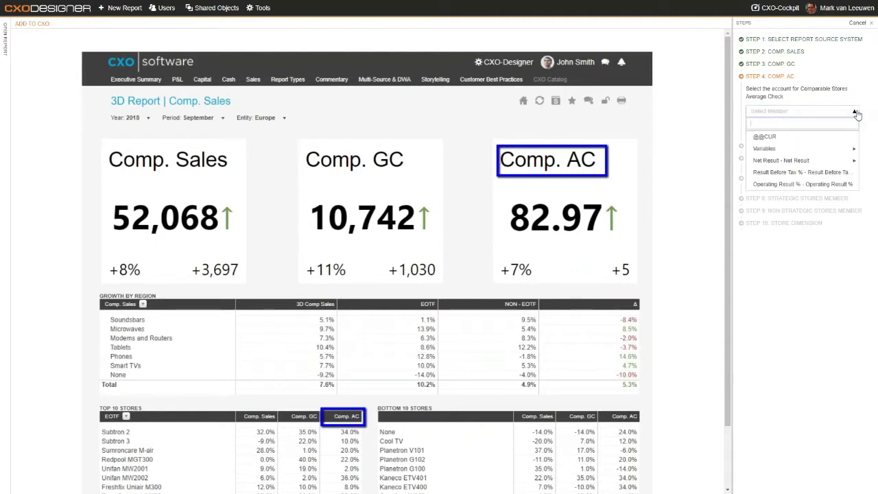
click(855, 162)
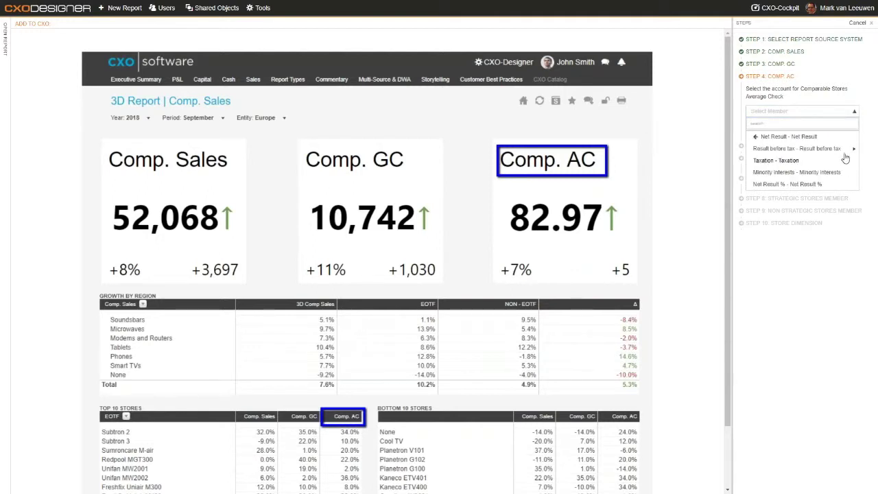
click(853, 149)
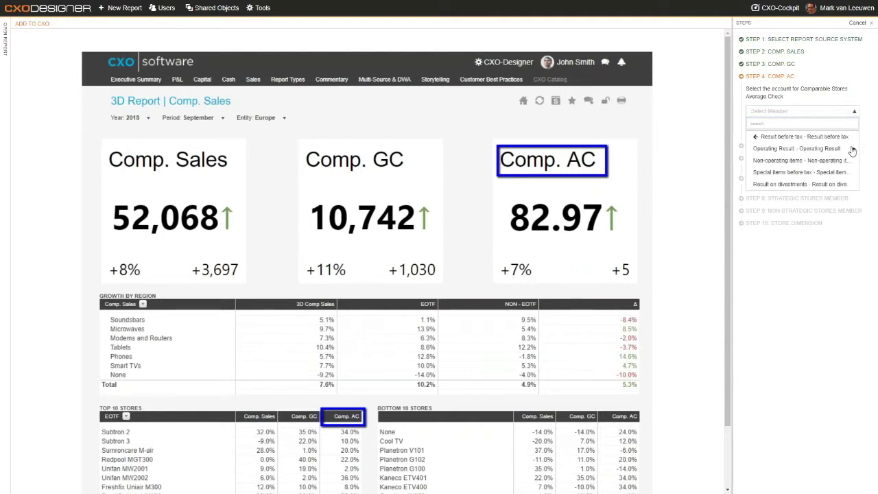
click(805, 148)
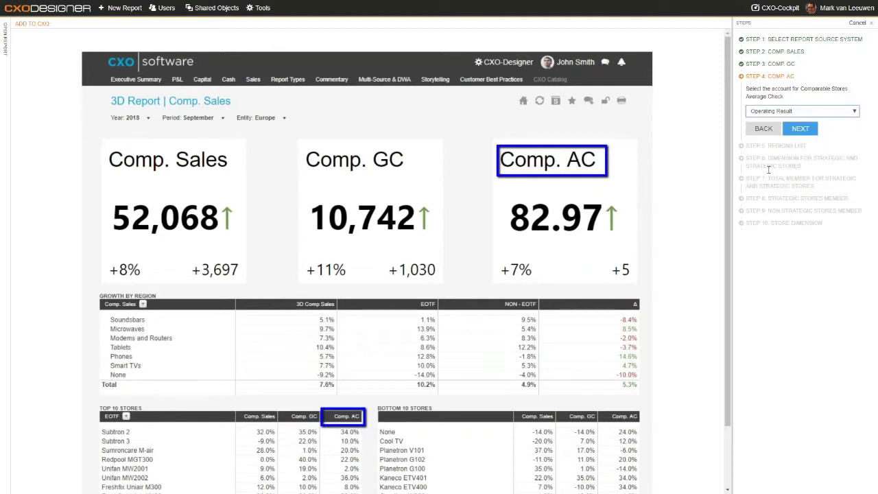
click(801, 132)
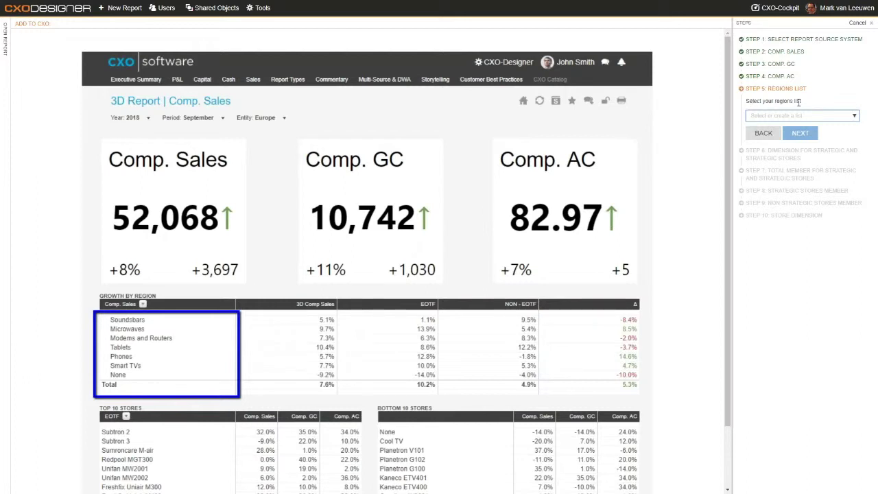
Use the existing Main Regions list as the report's regions list.
click(836, 116)
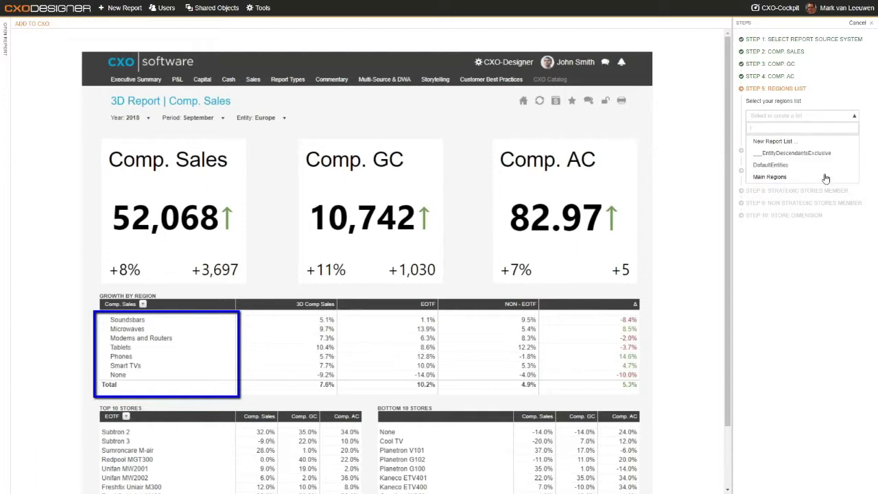
click(769, 177)
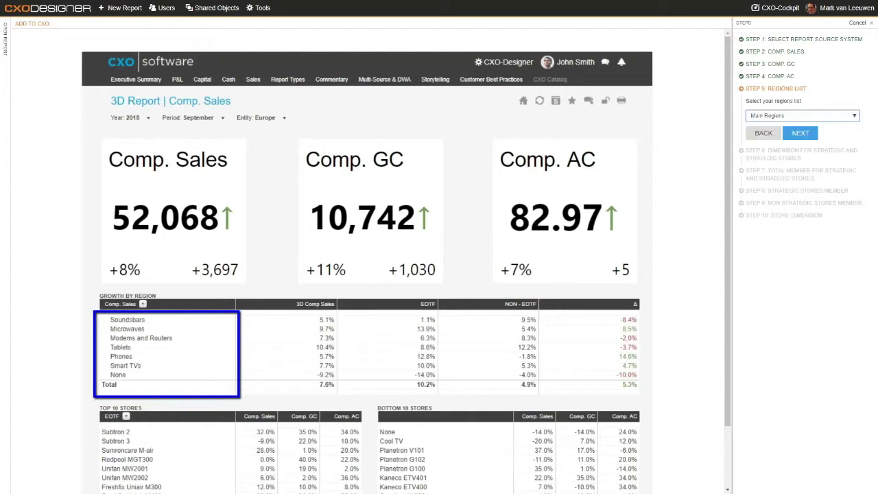
click(799, 133)
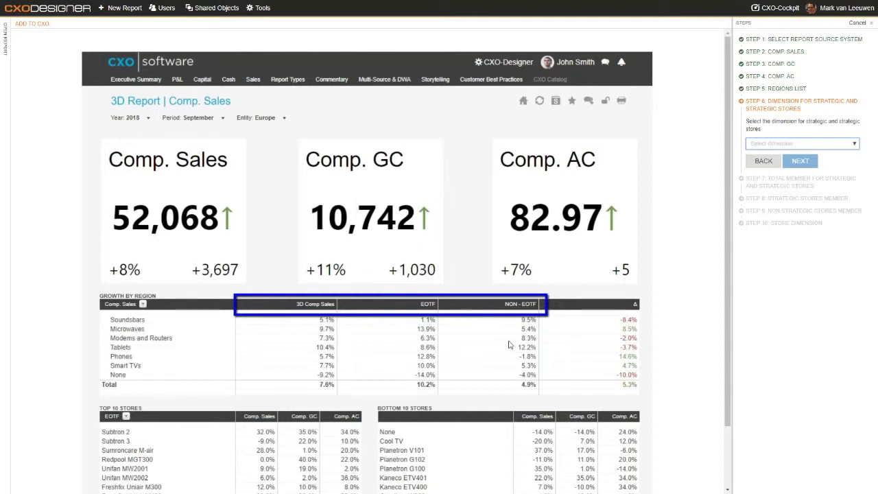
Set Life/Non Life as the dimension for strategic and non strategic stores, with Total as its total member.
click(822, 144)
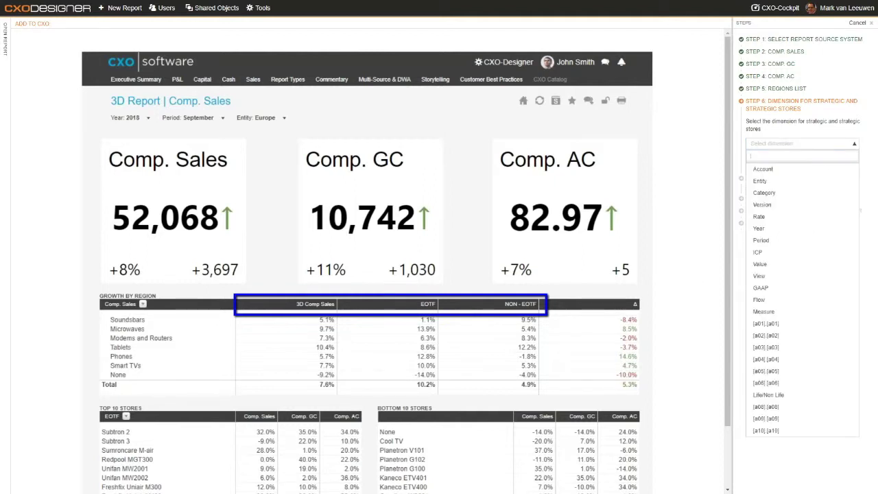
click(784, 396)
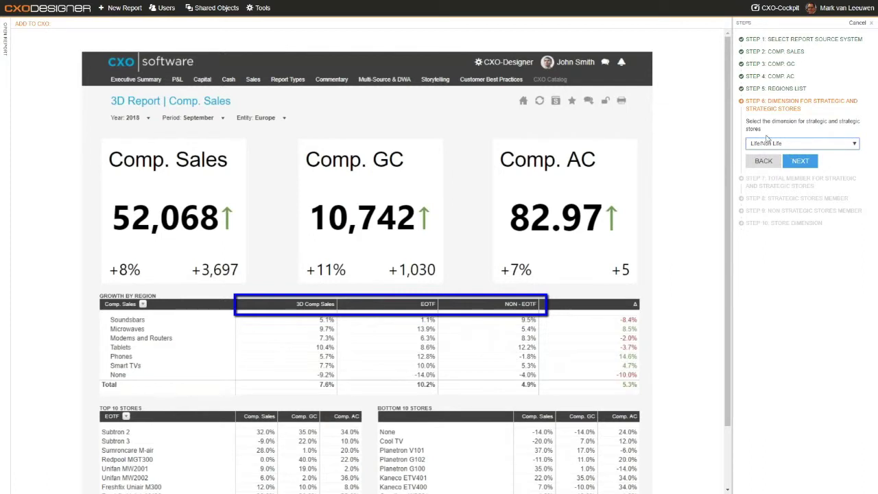
click(800, 162)
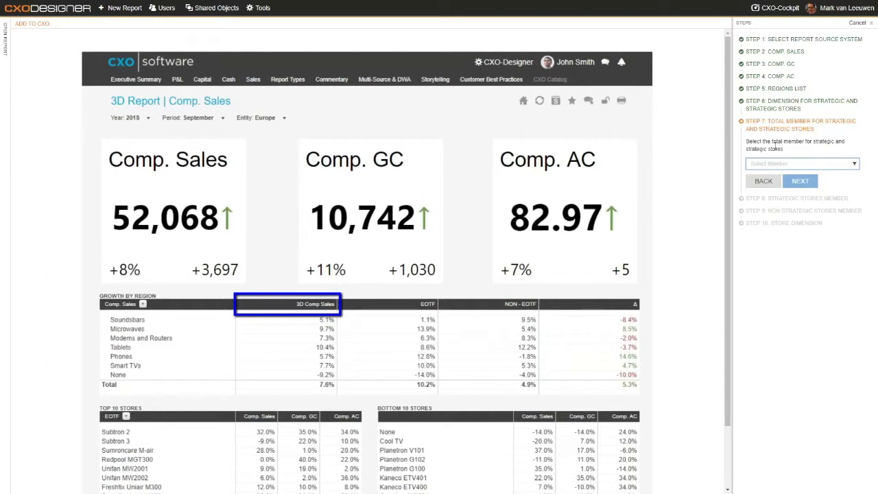
click(820, 165)
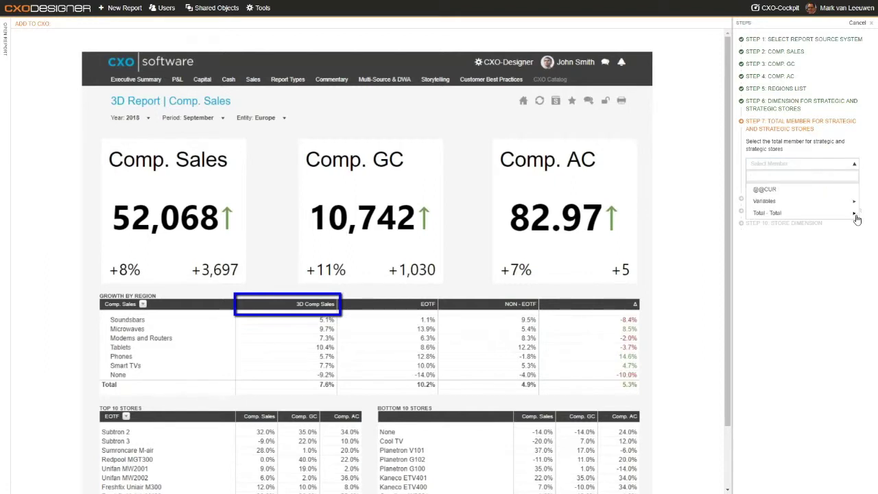
click(761, 214)
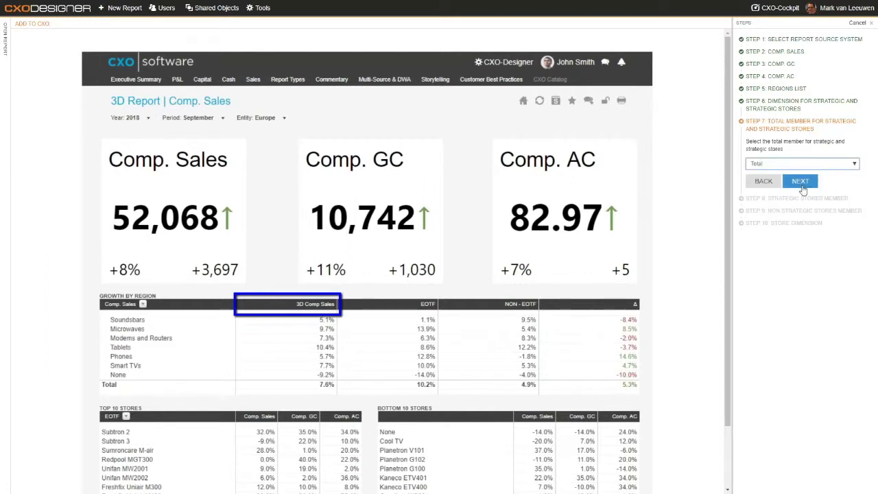
click(799, 181)
Assign Life, under Total, as the strategic stores member and Non Life as the non strategic stores member.
click(803, 170)
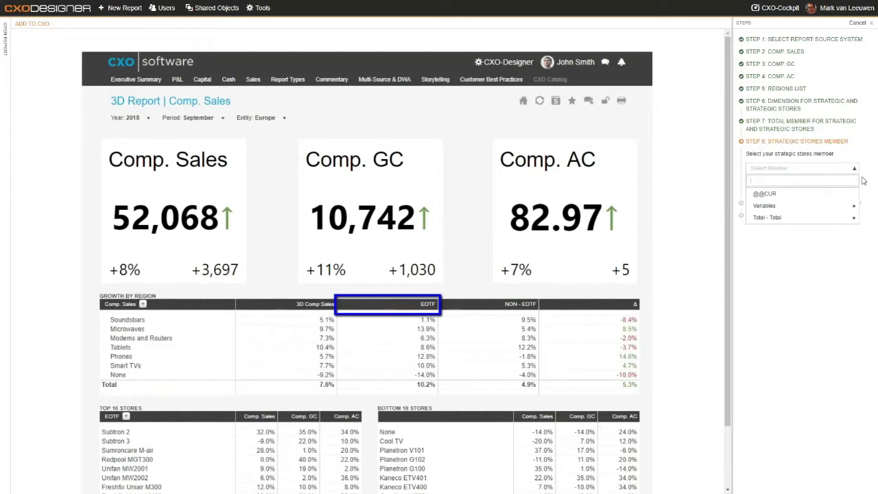
click(853, 218)
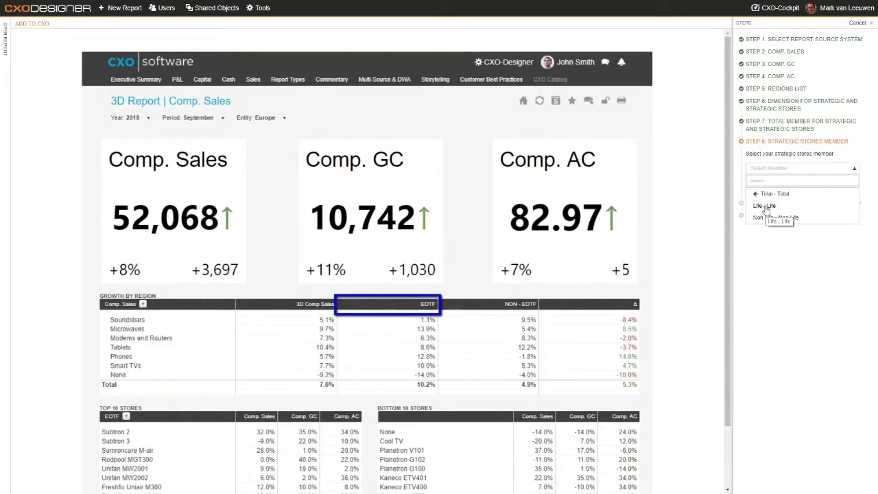
click(765, 206)
click(809, 187)
click(854, 182)
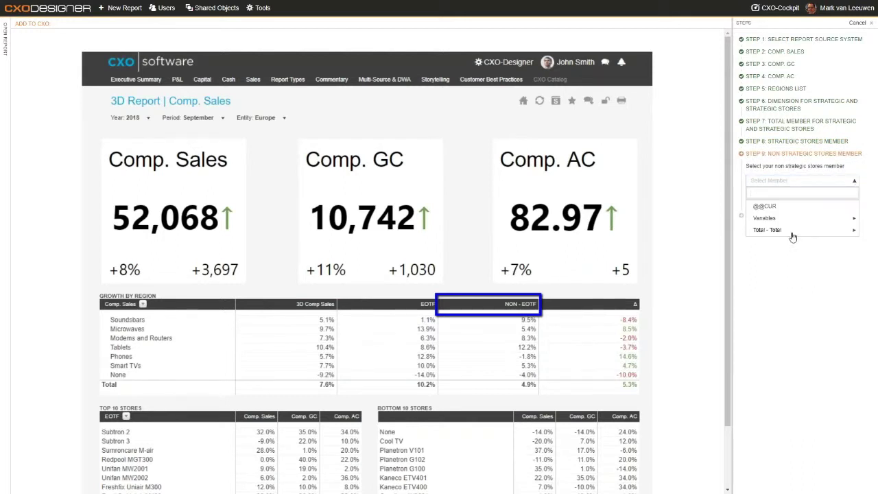
click(853, 230)
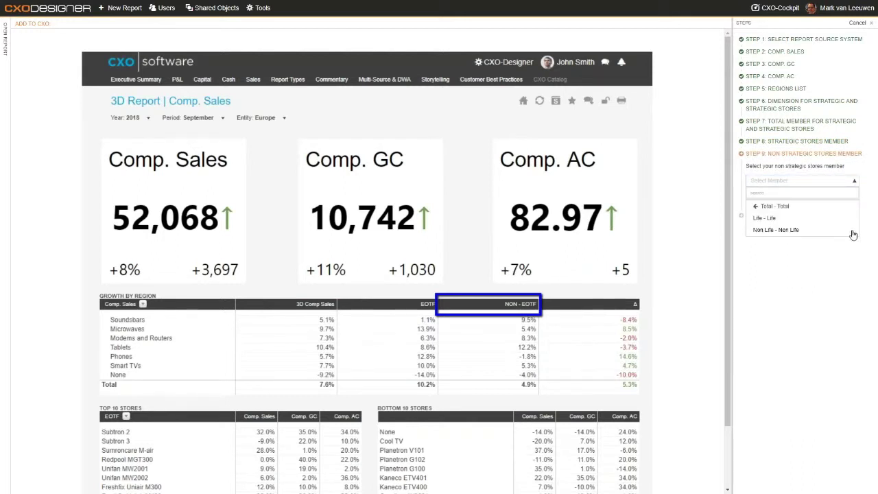
click(764, 230)
click(801, 199)
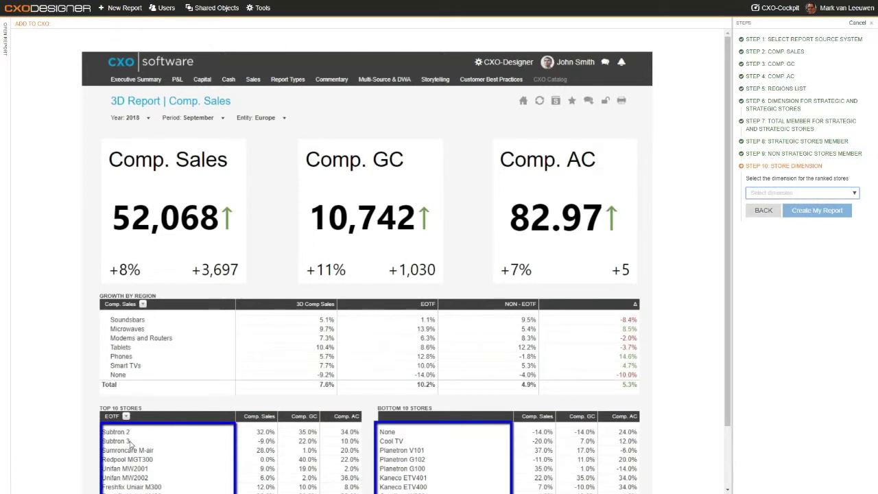
Set Entity as the dimension for the ranked stores and create the report.
scroll(127, 411, down, 1)
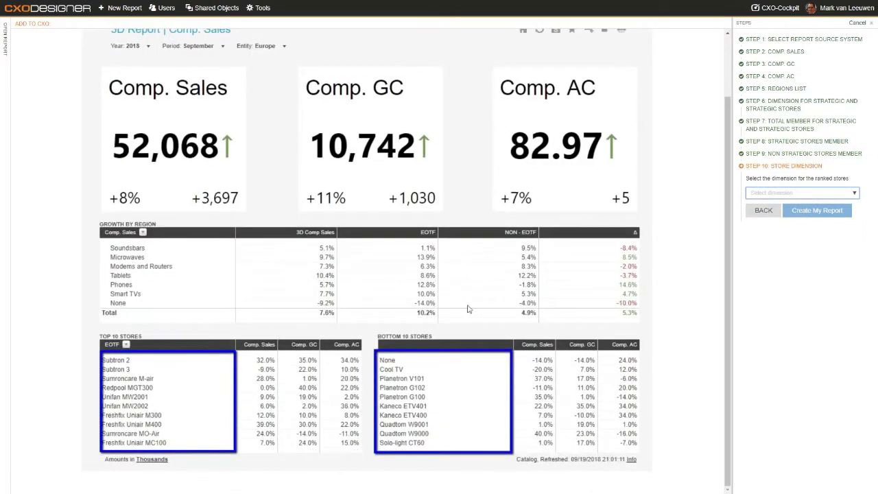
click(817, 194)
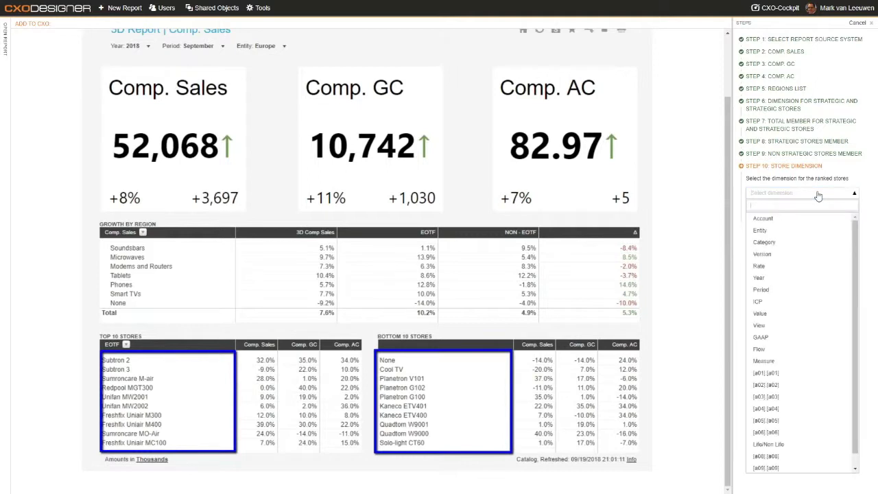
click(760, 231)
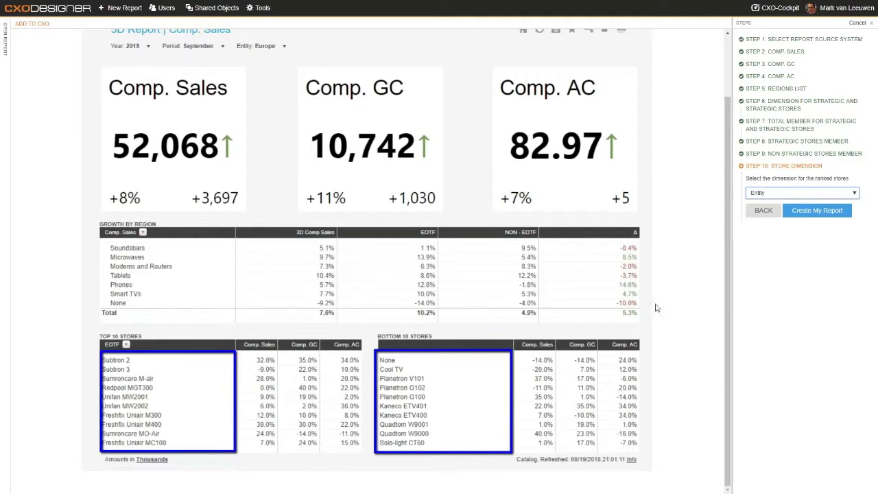
click(834, 212)
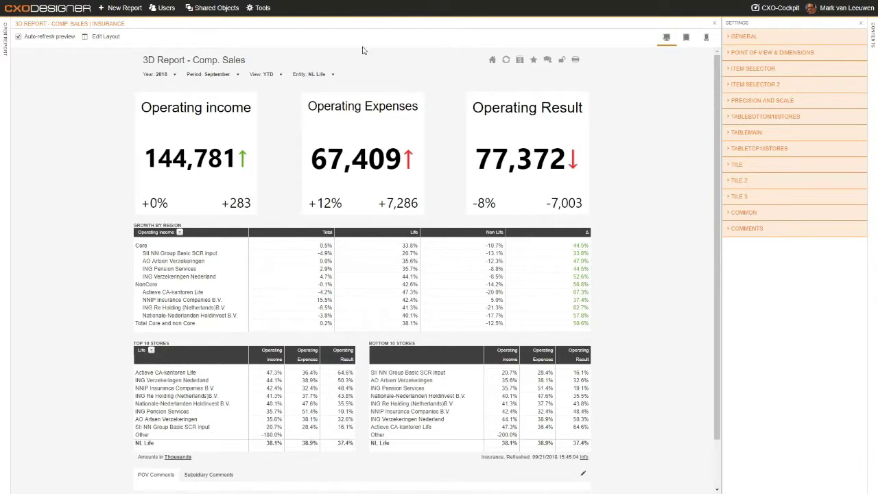
Place the 3D Report - Comp. Sales in the Profit menu group.
click(749, 39)
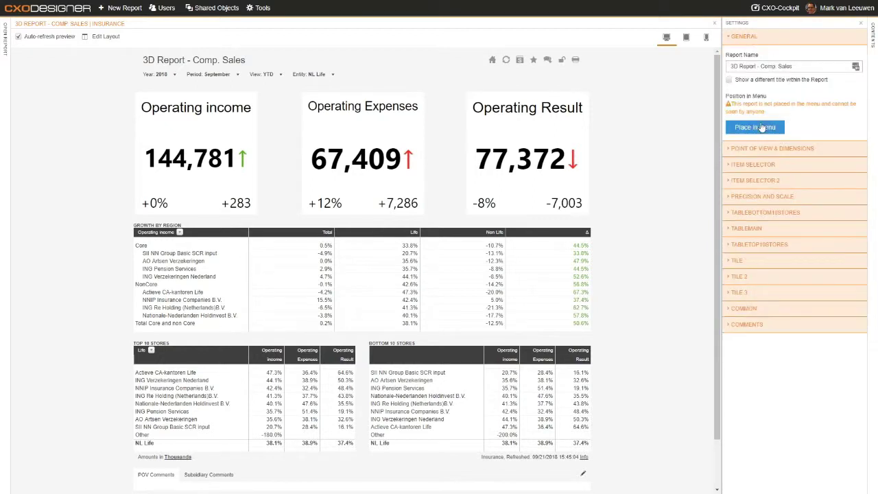
click(755, 127)
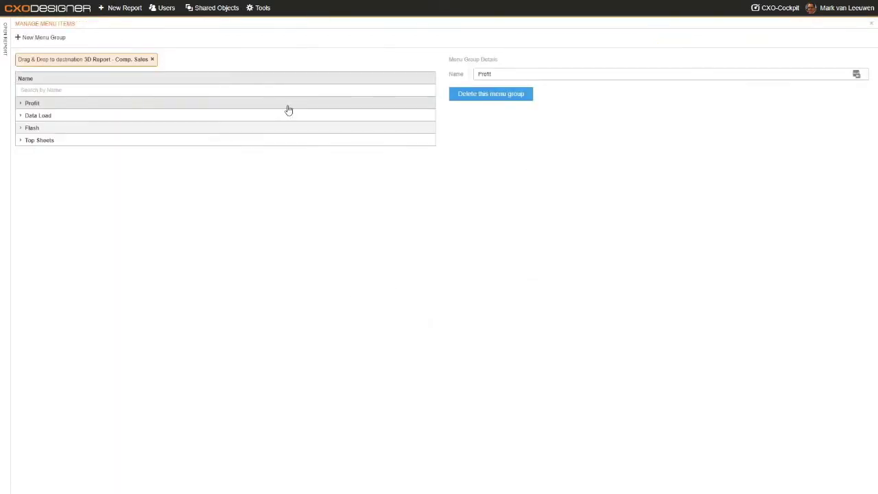
click(31, 106)
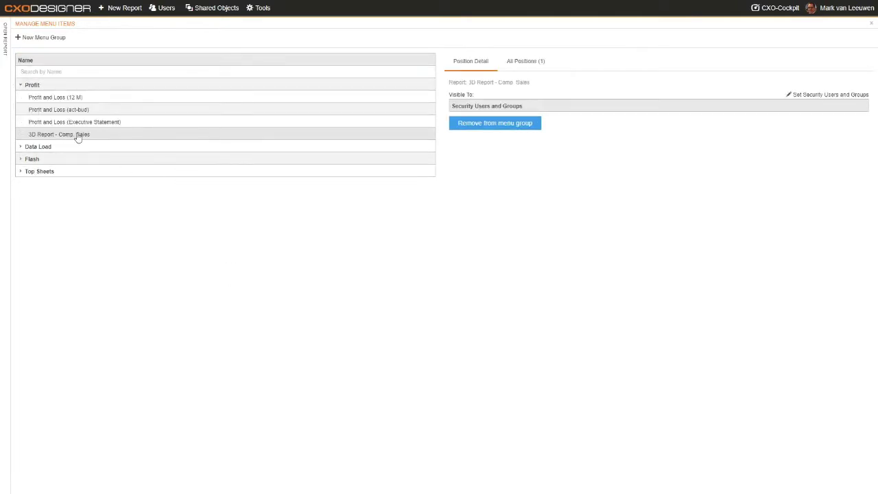
Make the 3D Report - Comp. Sales visible to the ADM security group and return to the report.
click(823, 96)
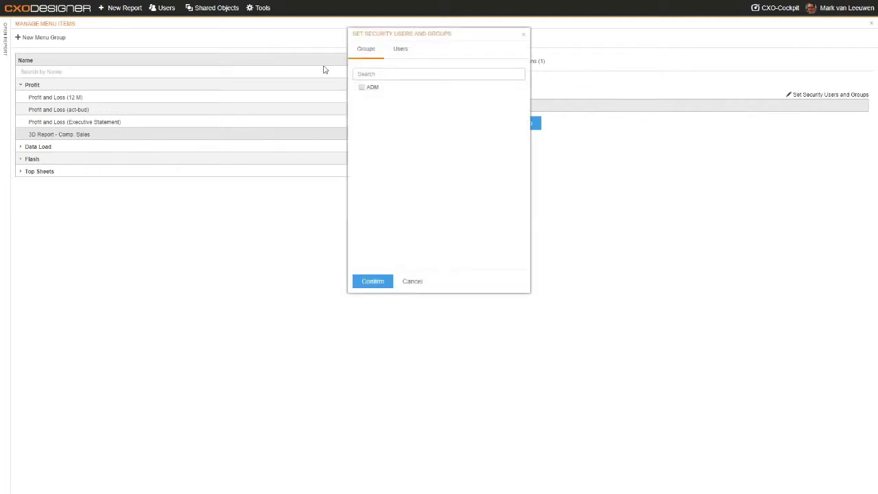
click(362, 87)
click(370, 282)
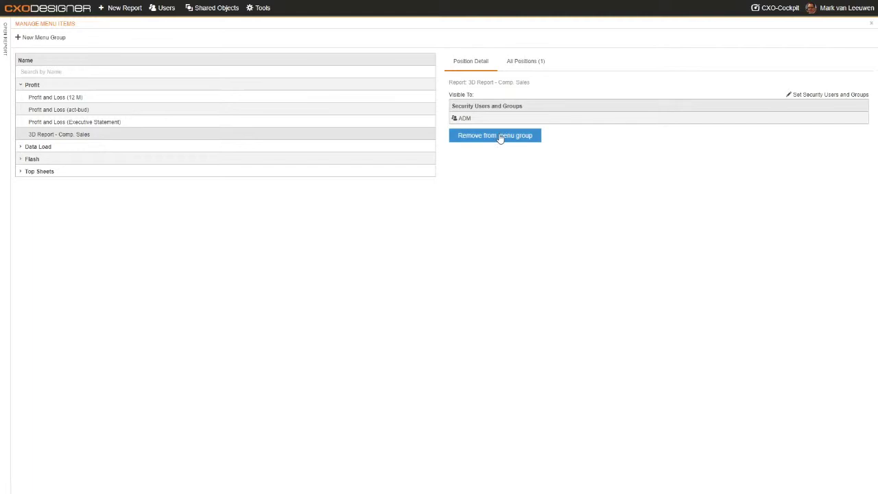
click(872, 26)
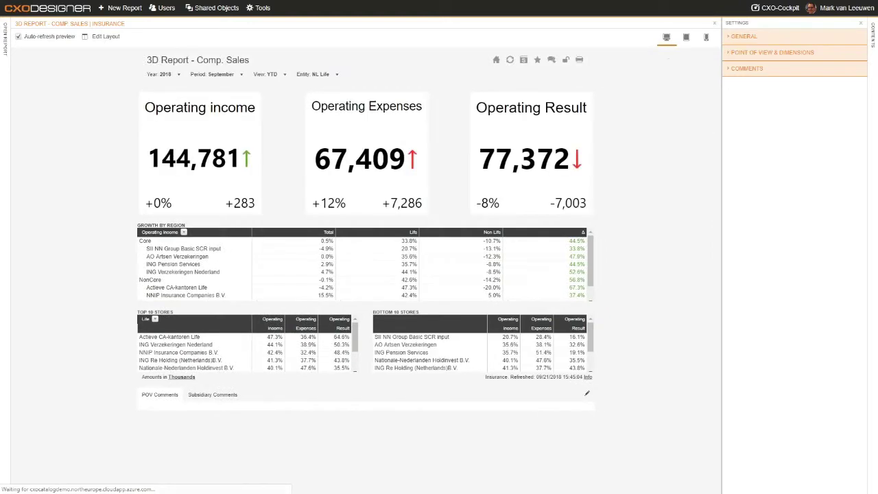
View the report in CXO-Cockpit and show Operating Expenses in the Growth by Region table.
click(775, 10)
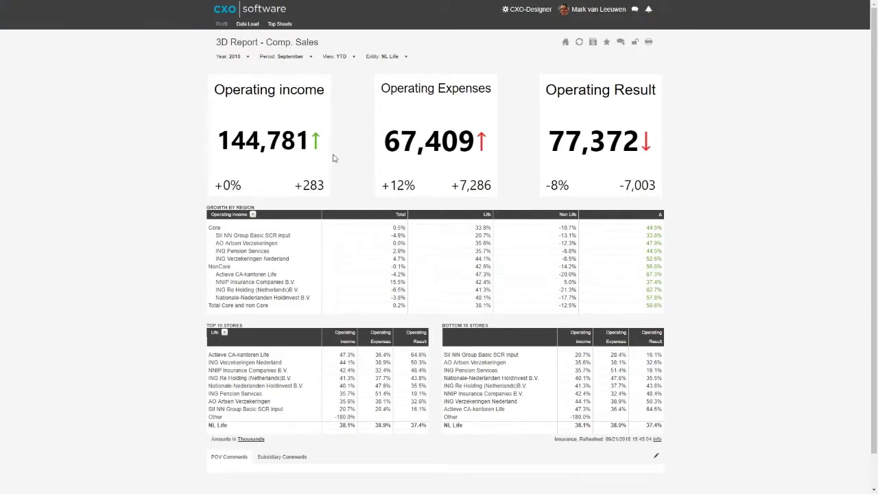
click(253, 217)
click(236, 242)
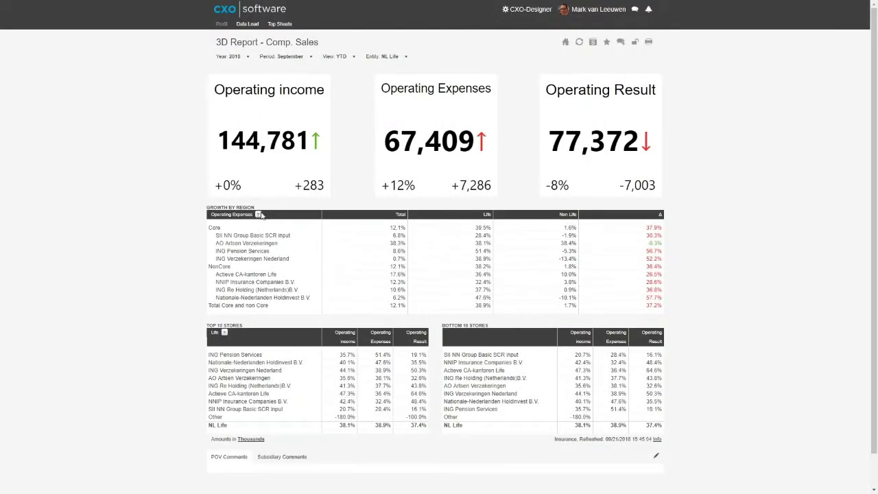
Switch the Growth by Region table to Operating income and the Top 10 Stores selection to Non Life.
click(259, 215)
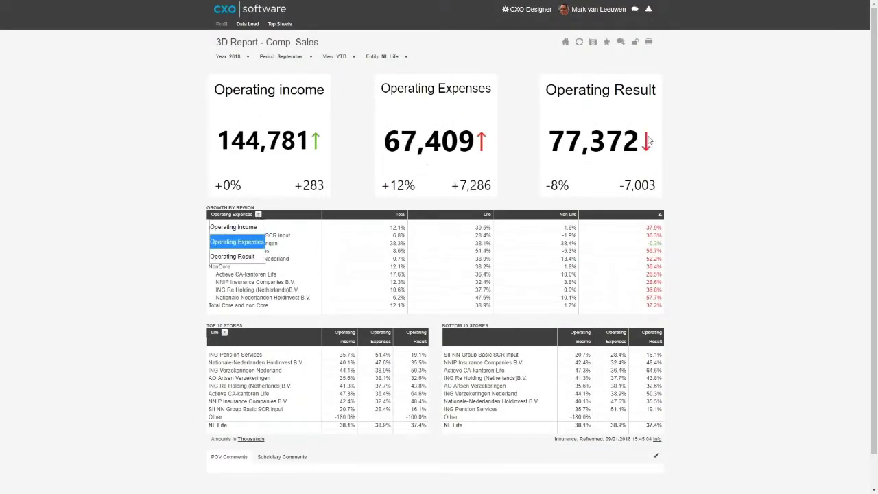
click(243, 227)
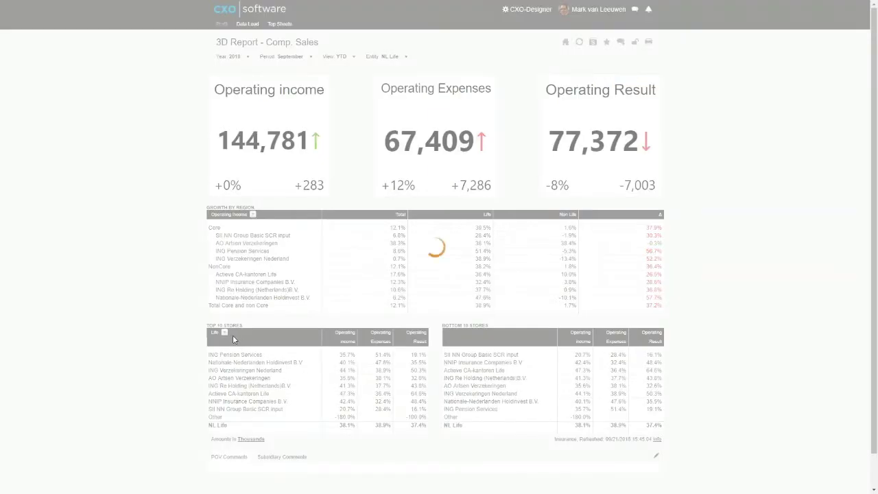
click(225, 332)
click(218, 362)
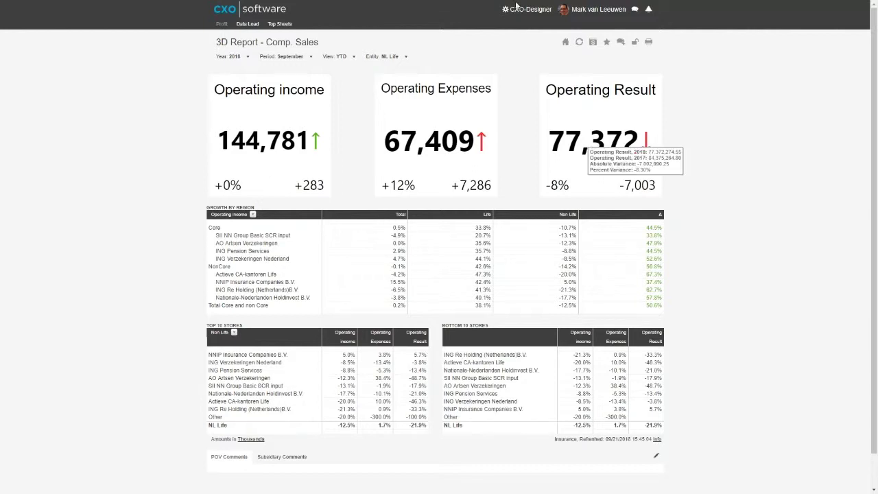
Switch to CXO-Designer and open the CXO Catalog from the user account options.
click(578, 13)
click(541, 14)
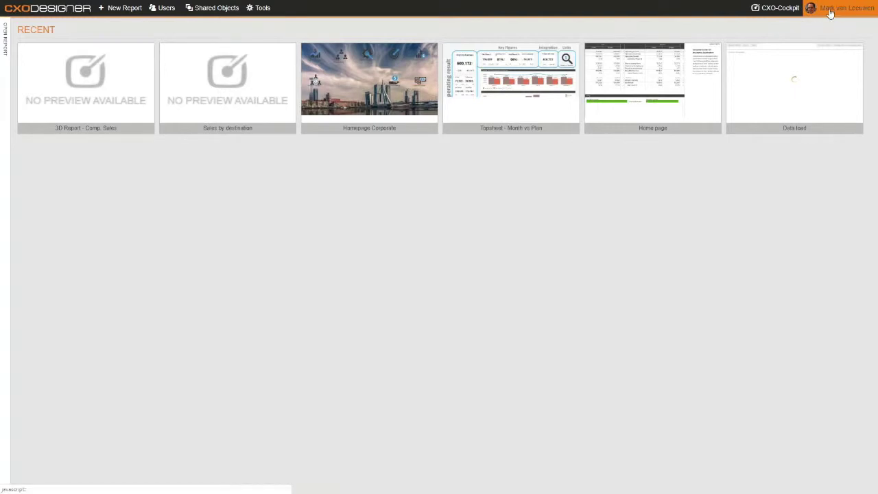
click(829, 12)
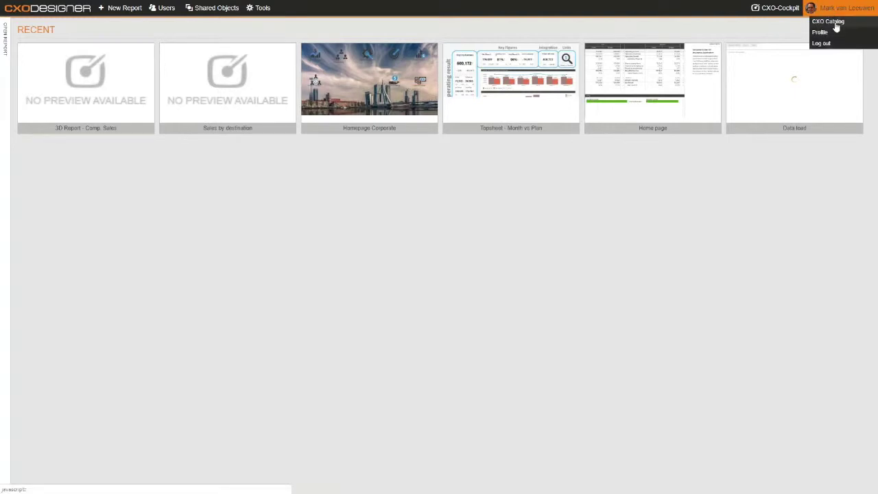
click(829, 22)
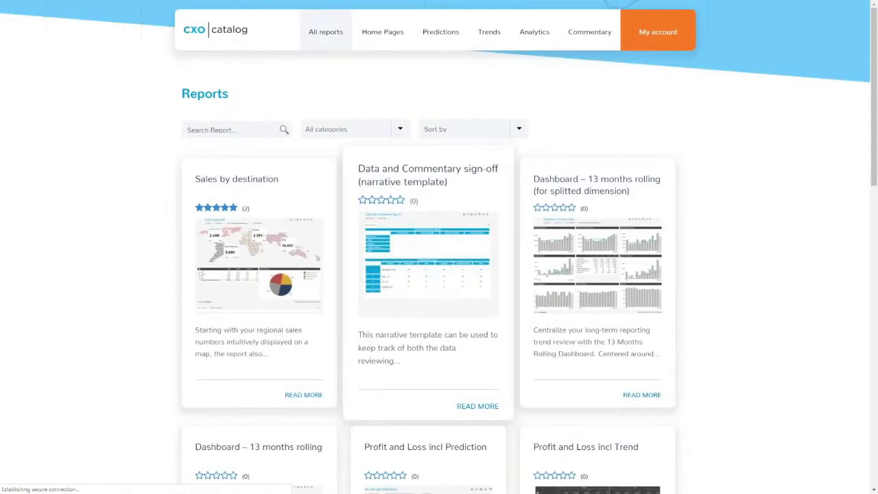
Browse the catalog reports and open the Daily 3D Report – Compareble Stores Sales page.
scroll(403, 172, down, 10)
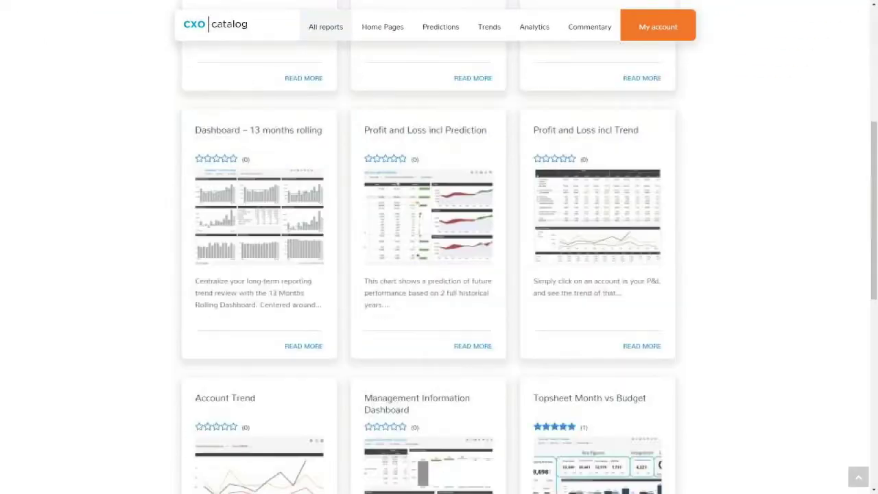
scroll(408, 137, up, 10)
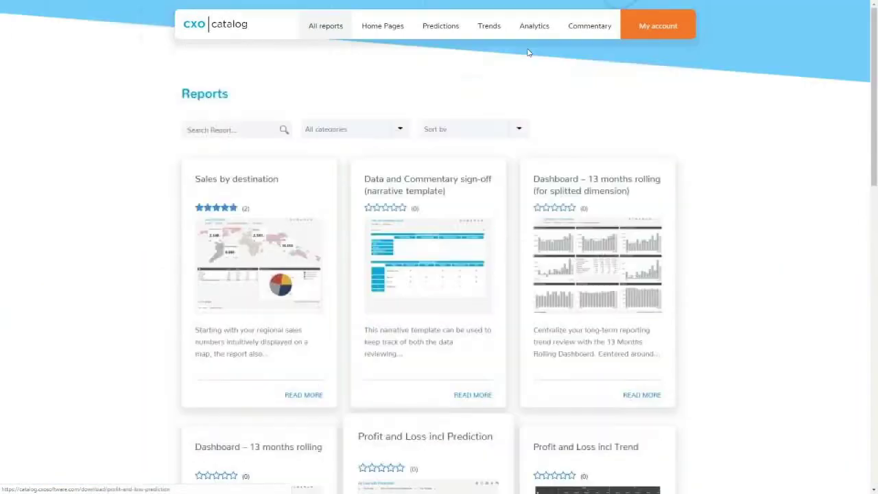
click(541, 38)
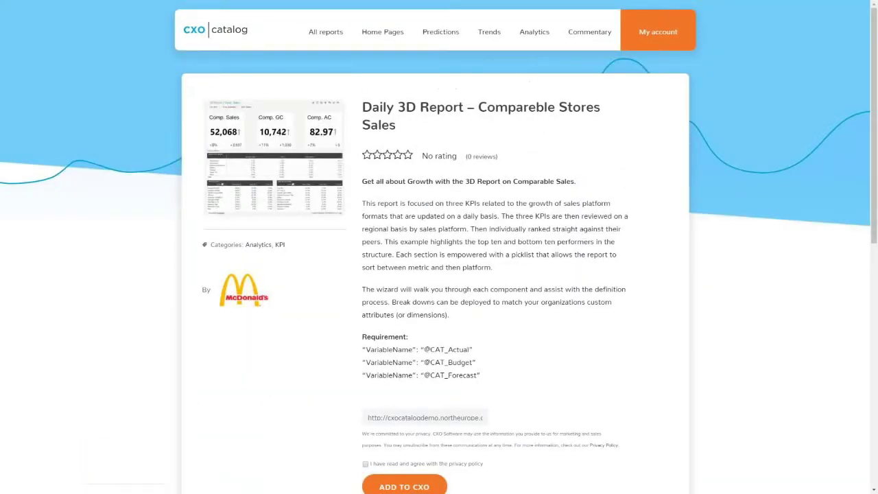
scroll(439, 247, down, 2)
scroll(515, 149, up, 2)
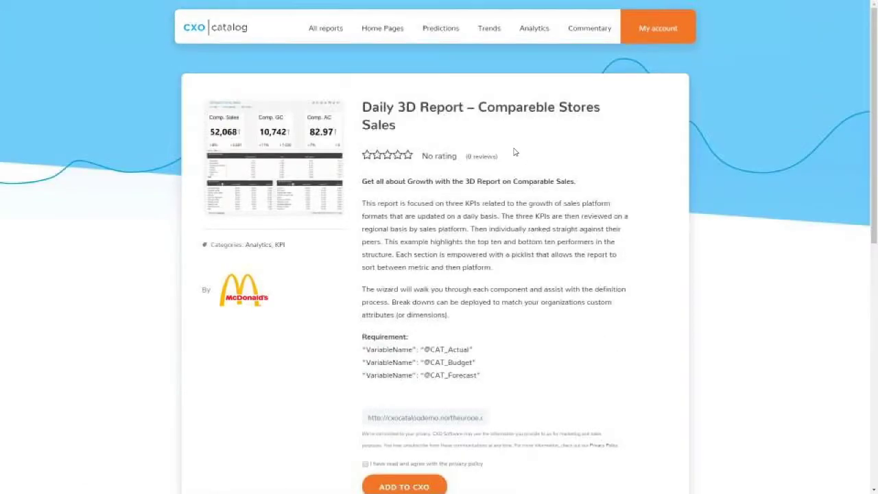
Start a review of the Daily 3D Report and rate it five stars.
click(407, 157)
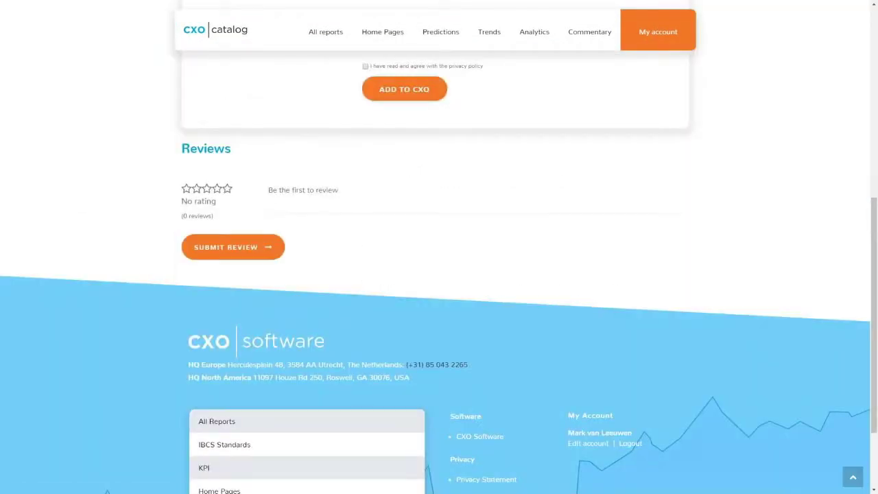
click(232, 248)
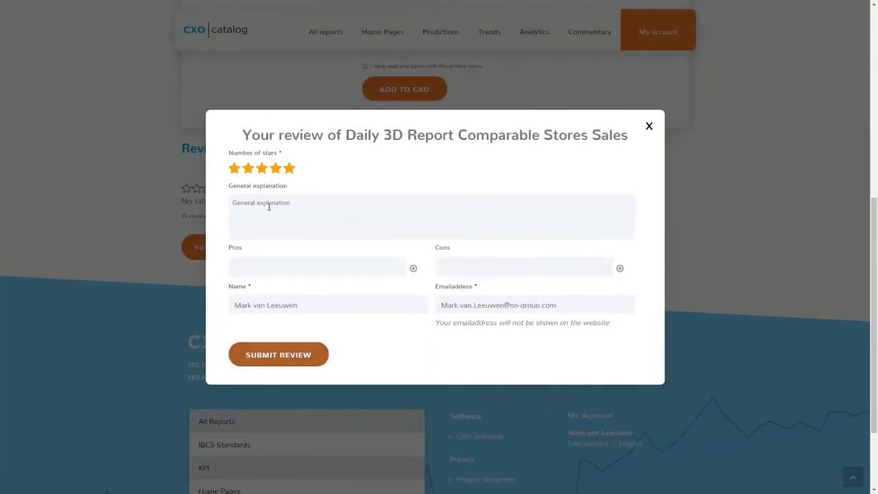
click(291, 169)
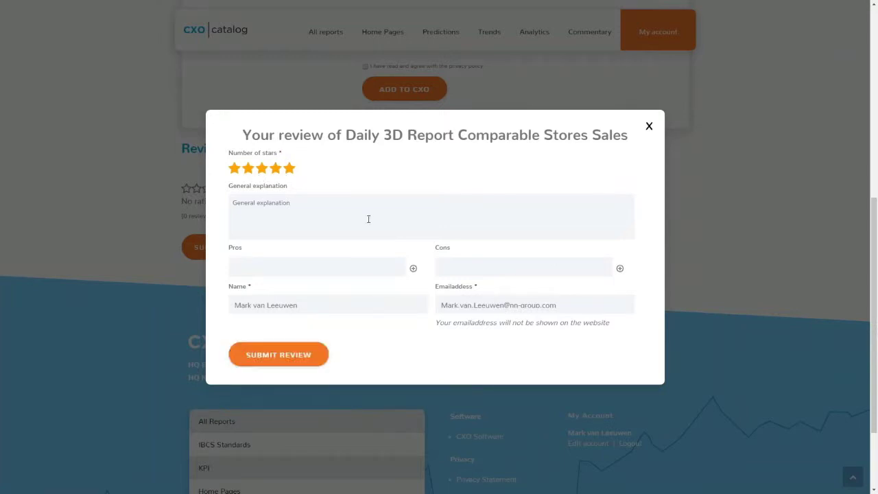
Enter "Great report!" as the review's general explanation, submit the review and dismiss the acknowledgement.
click(308, 228)
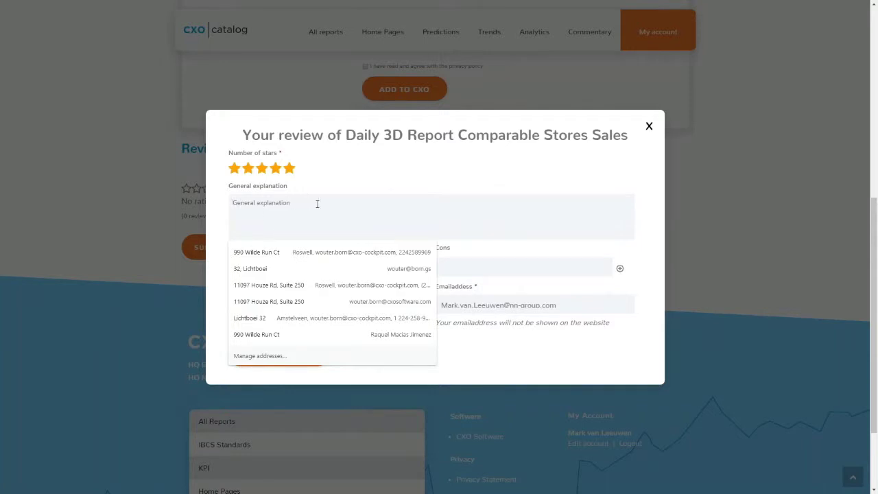
click(396, 170)
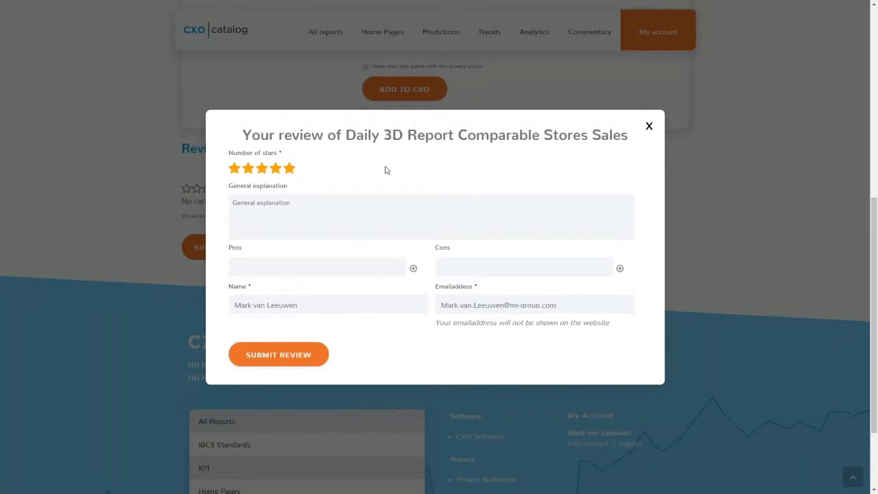
click(426, 216)
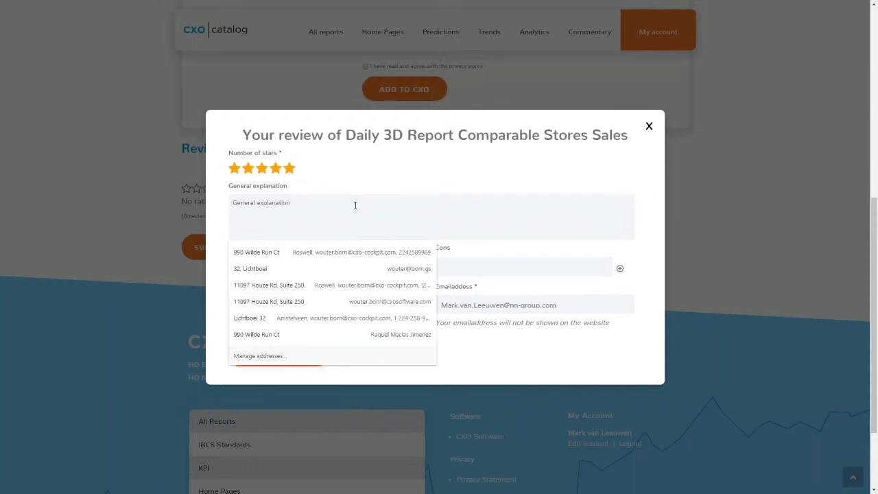
click(496, 168)
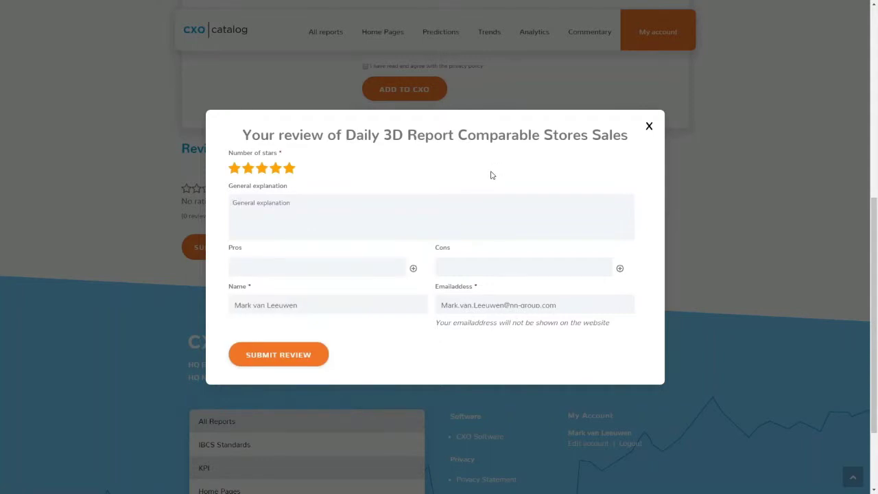
click(330, 205)
text(Great report!)
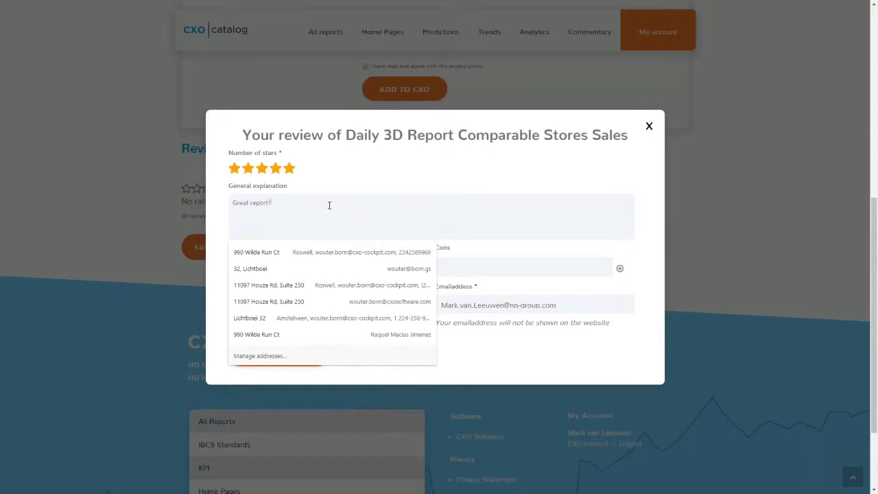
click(418, 195)
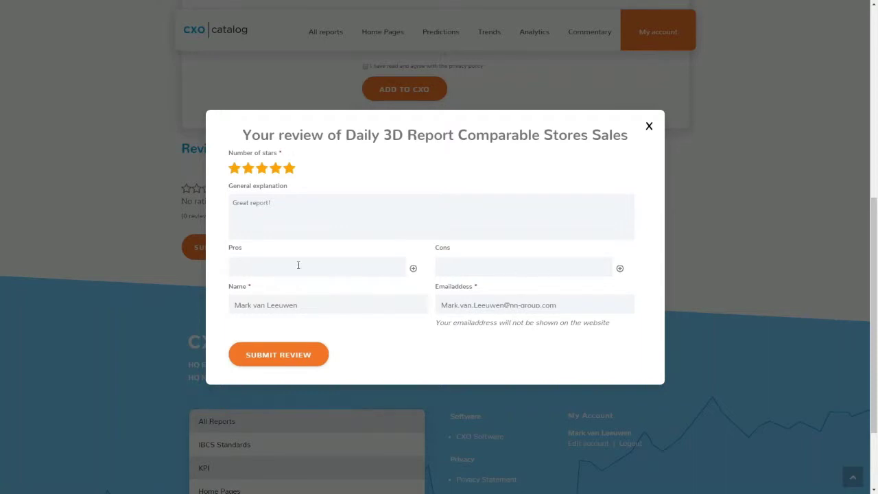
click(309, 358)
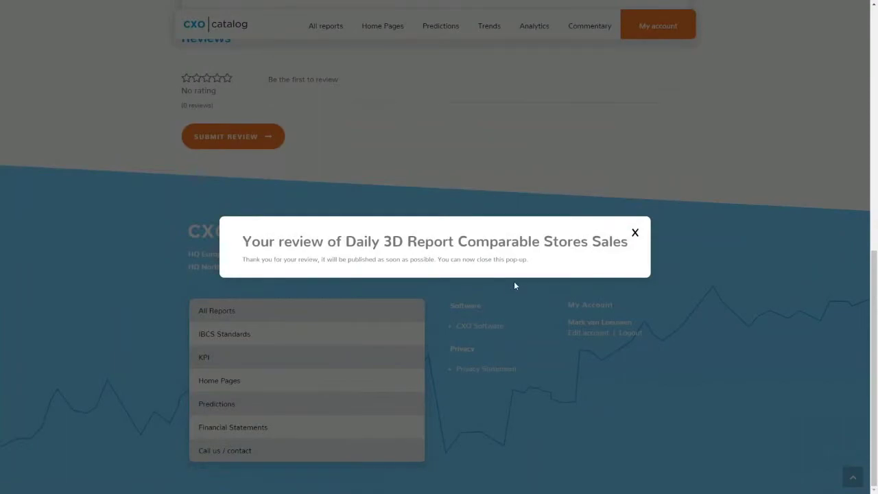
click(635, 233)
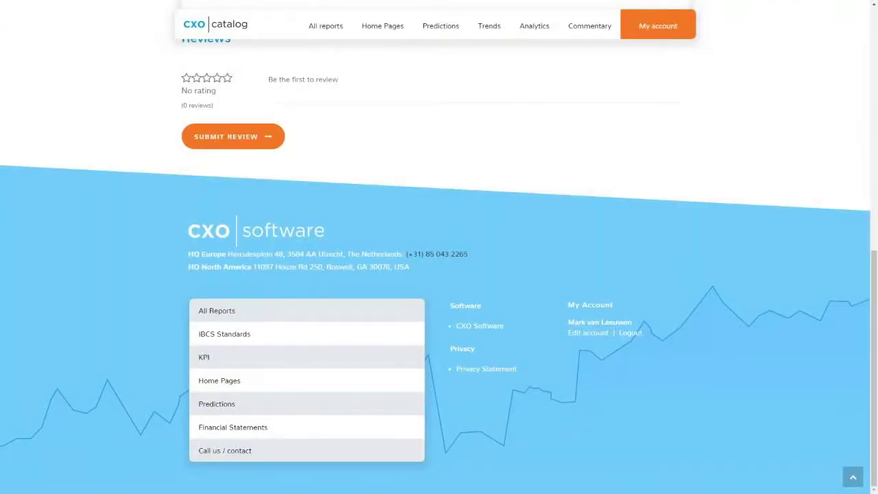
scroll(566, 235, up, 1)
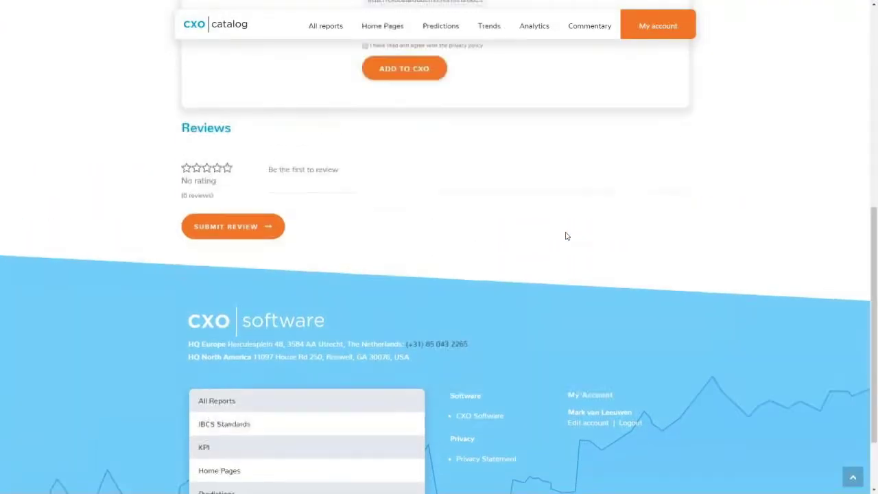
scroll(572, 238, up, 2)
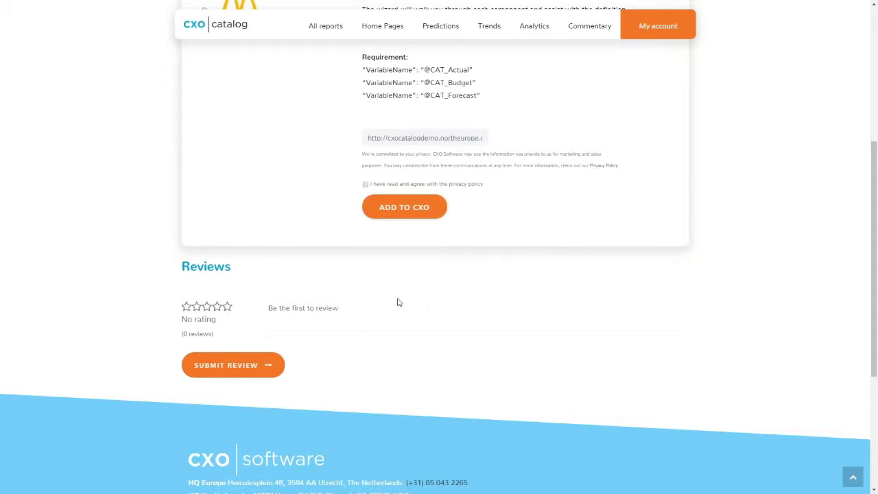
scroll(519, 306, up, 4)
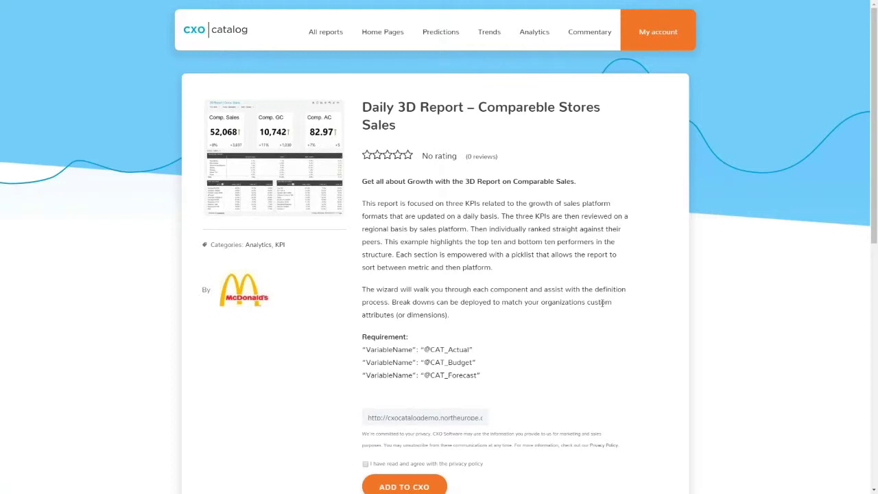
key(alt+Tab)
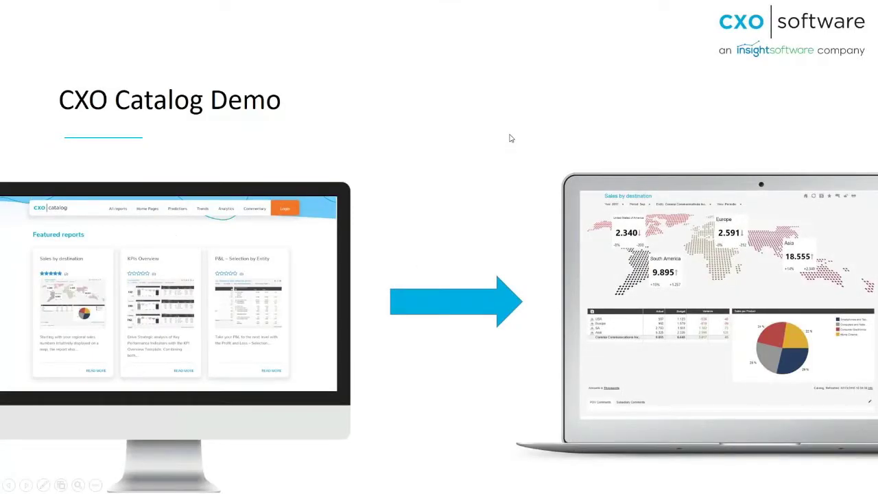
key(Right)
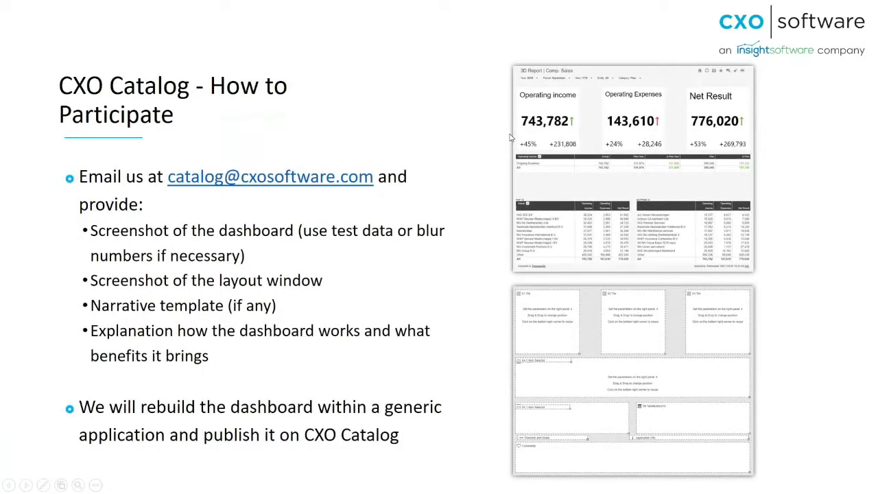
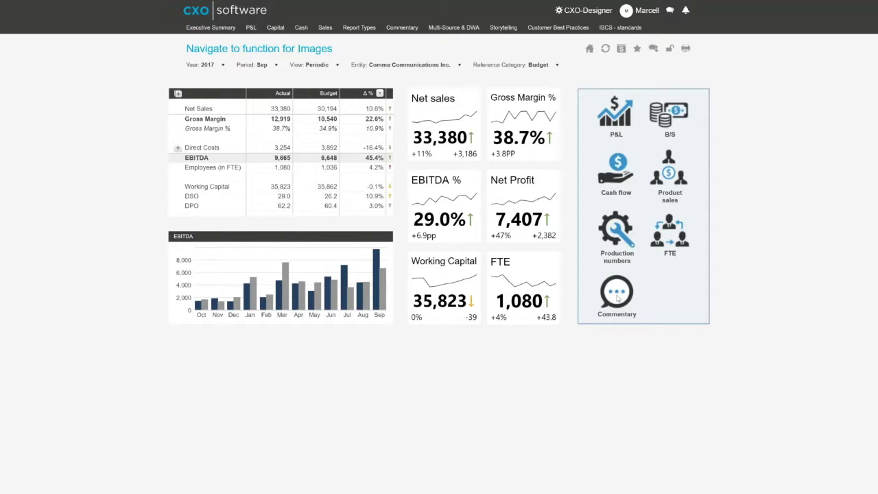
Open the Navigate to function for Images report in CXO-Designer and expand the settings of Image 7.
click(588, 11)
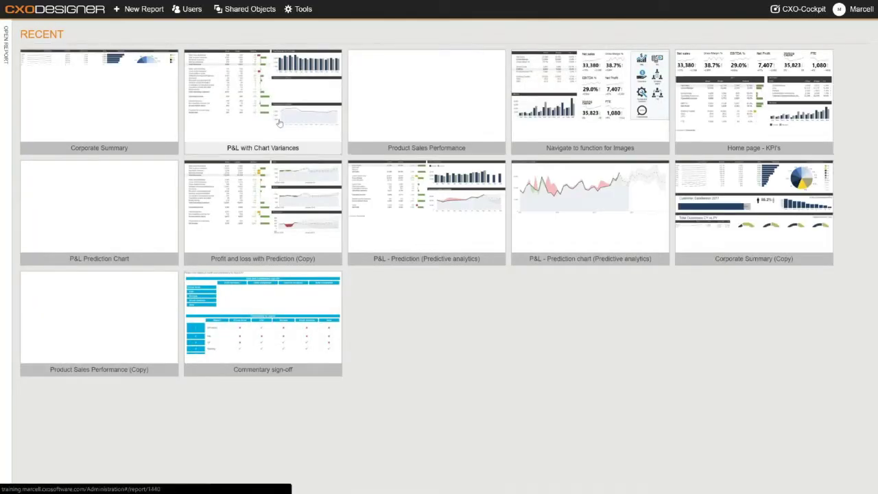
click(589, 103)
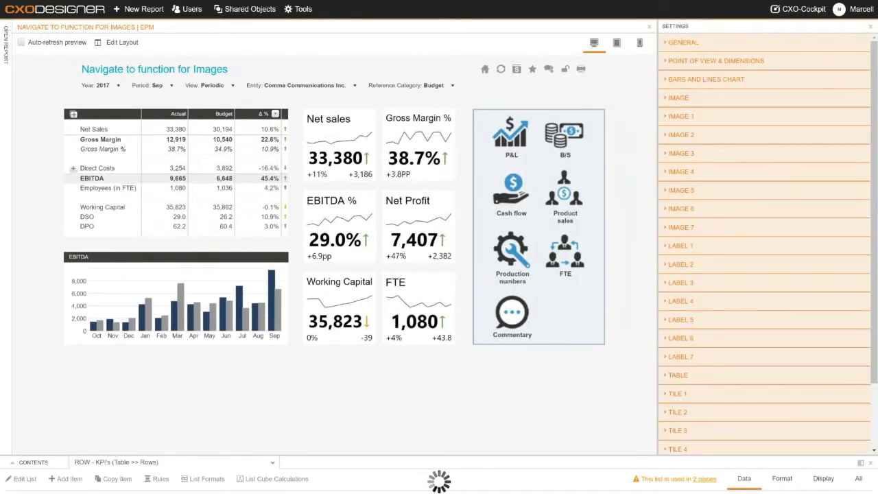
click(671, 228)
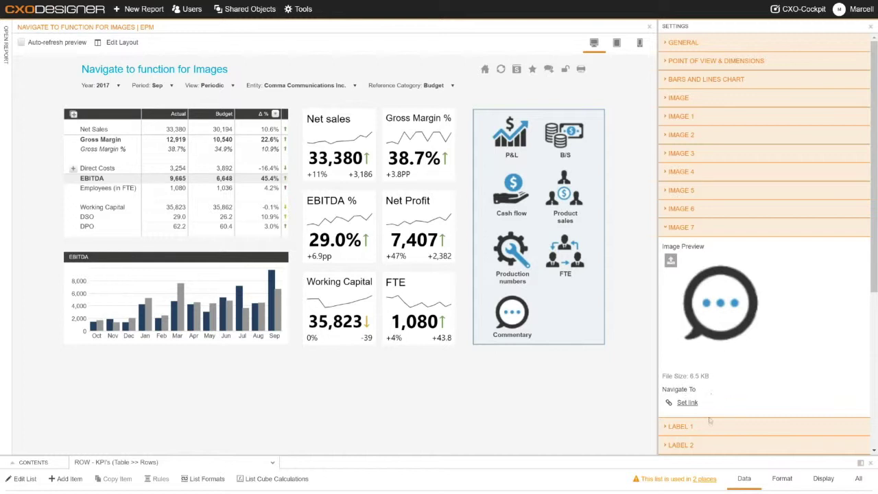
Link Image 7 to the Commentary sign-off report, save the link, and follow it from the Commentary image in CXO-Cockpit.
click(687, 403)
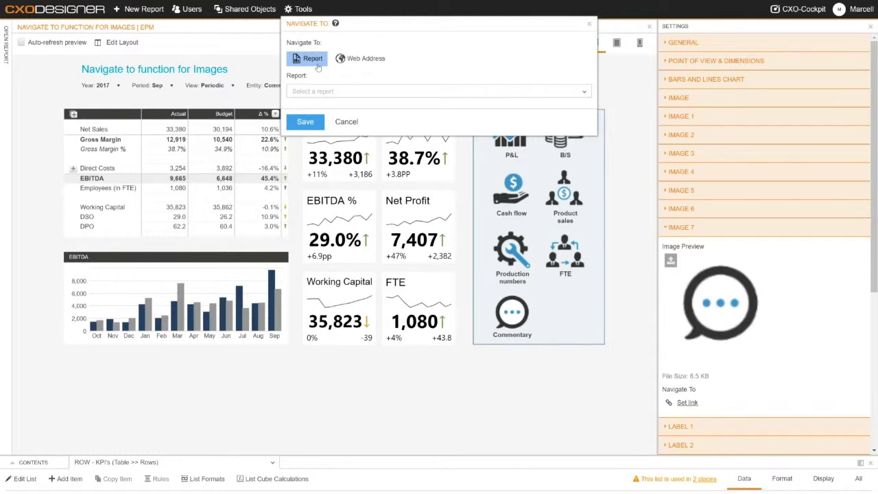
click(334, 91)
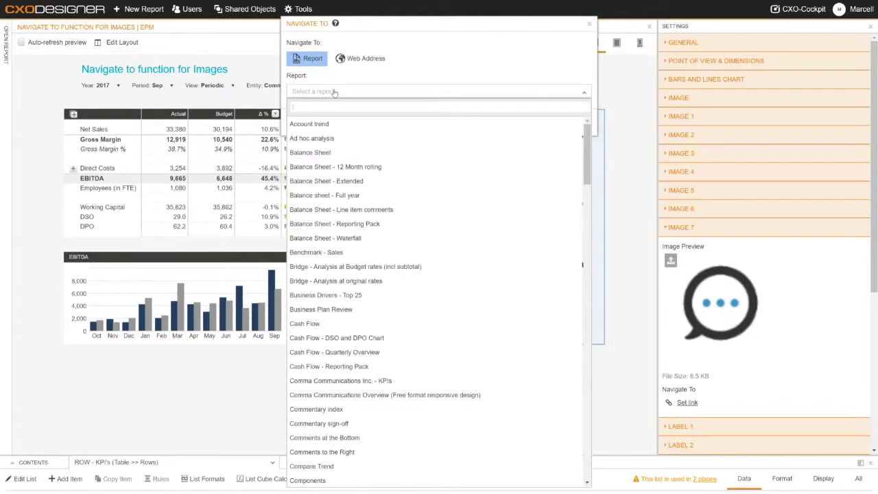
text(comment)
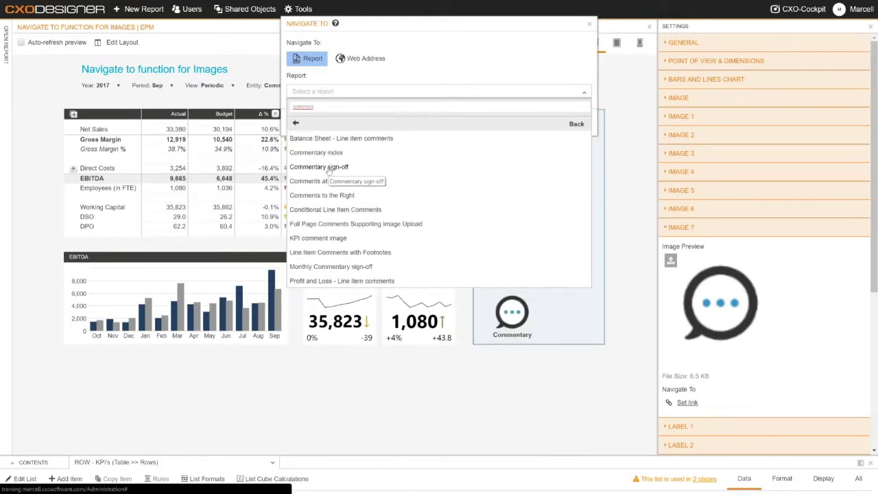
click(330, 169)
click(320, 126)
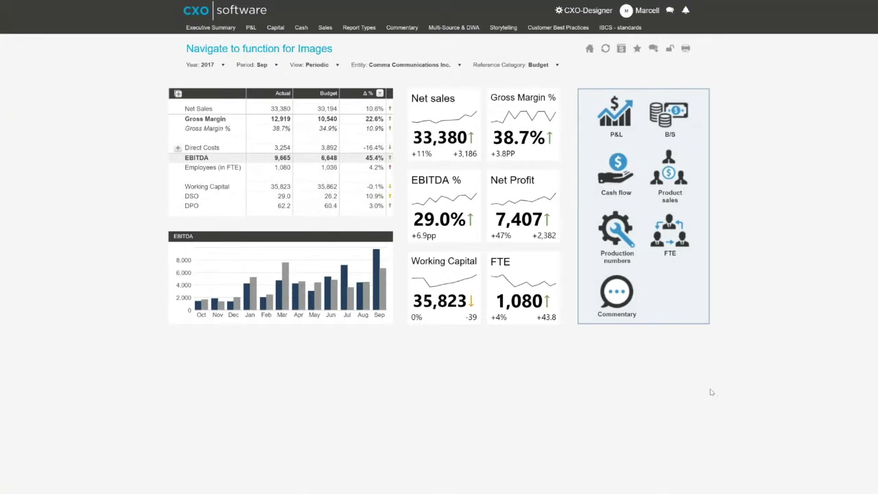
click(615, 295)
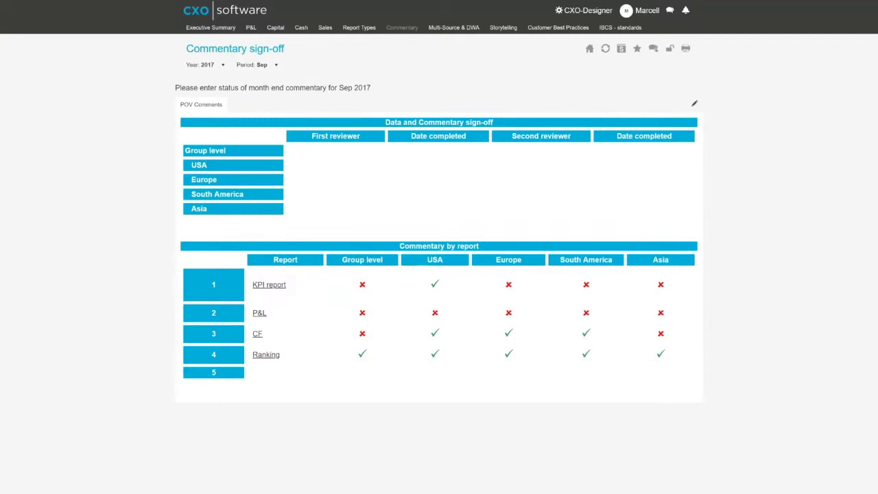
View the Corporate Summary report from the Executive Summary group, then switch to CXO-Designer.
click(223, 29)
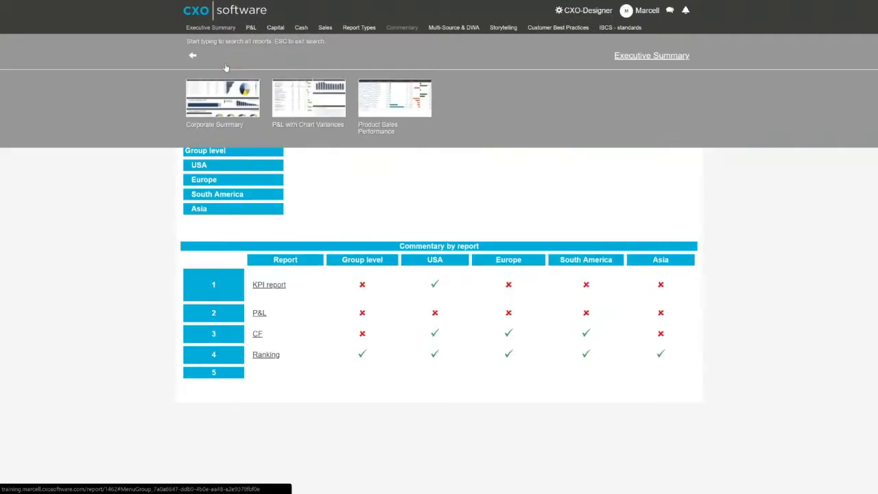
click(226, 98)
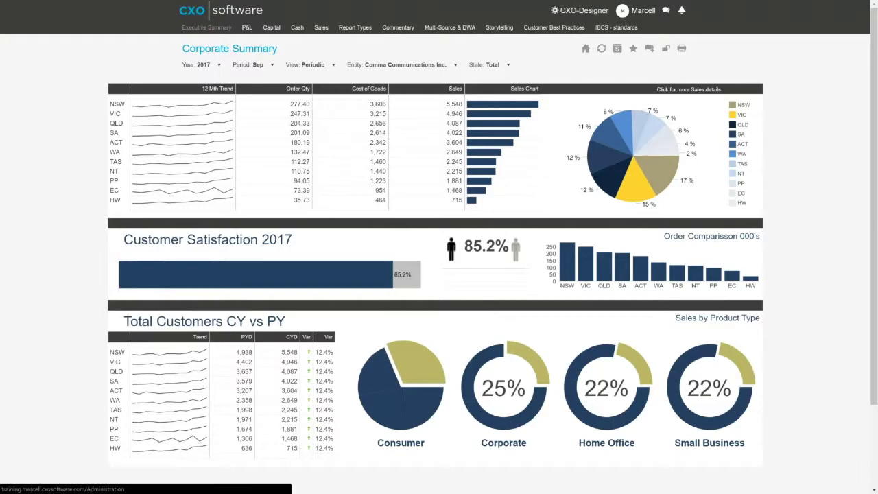
click(581, 11)
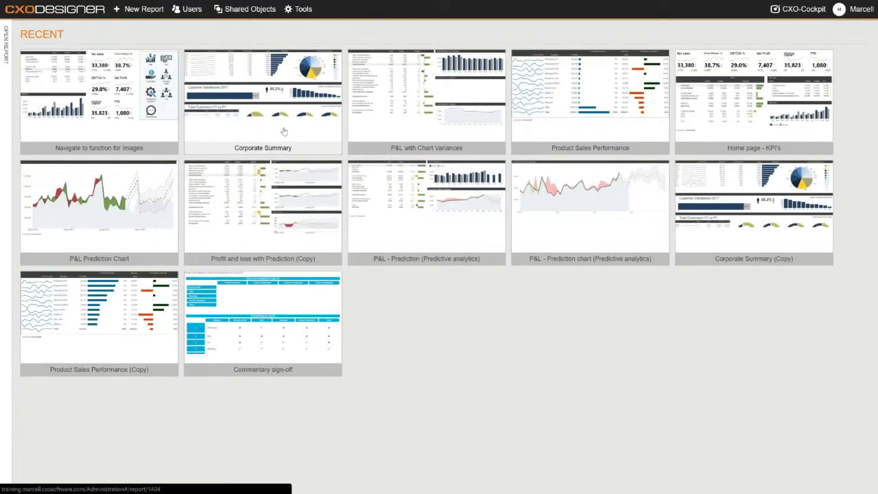
Open the Corporate Summary report and expand the settings of Pie / Donut Chart 1.
click(284, 131)
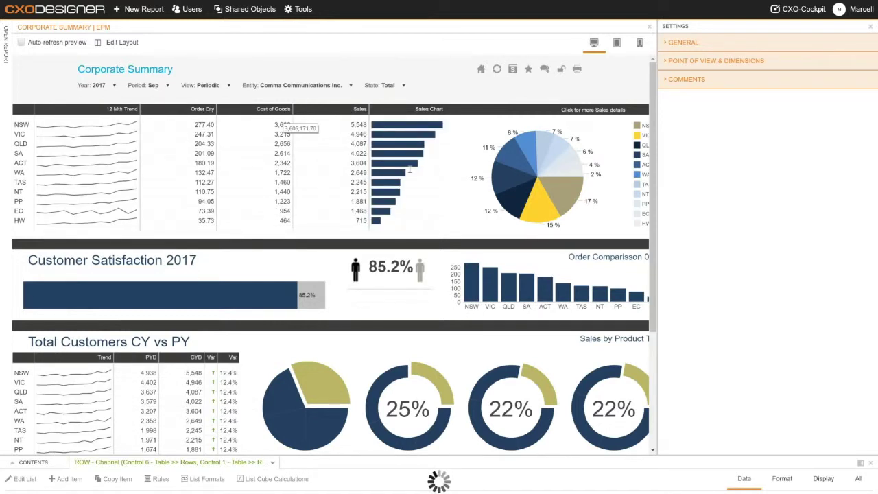
mouse_move(416, 226)
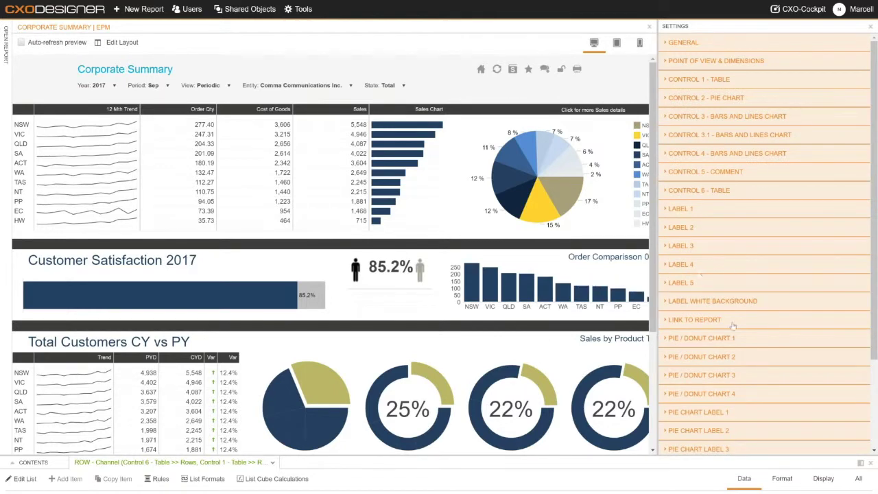
click(665, 340)
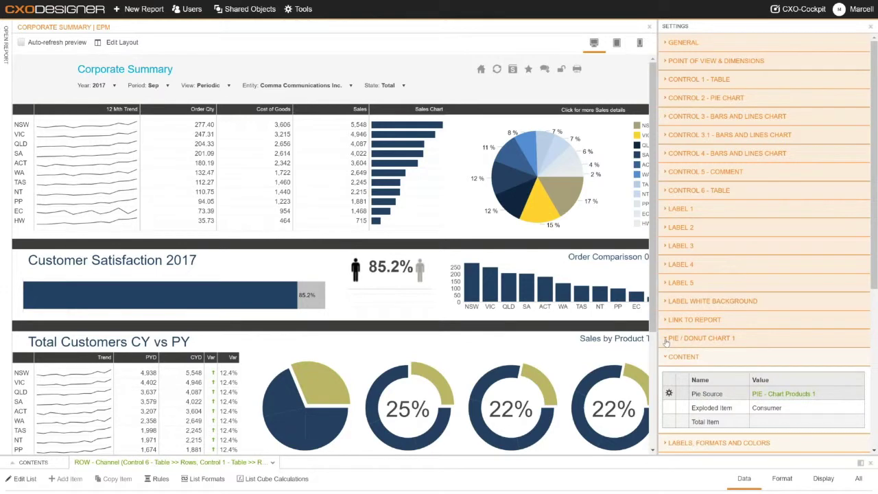
scroll(715, 350, down, 1)
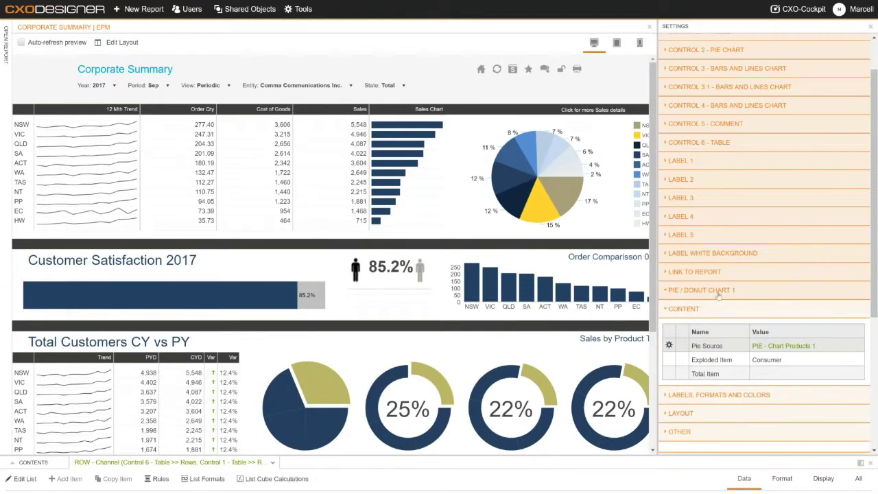
scroll(720, 307, down, 1)
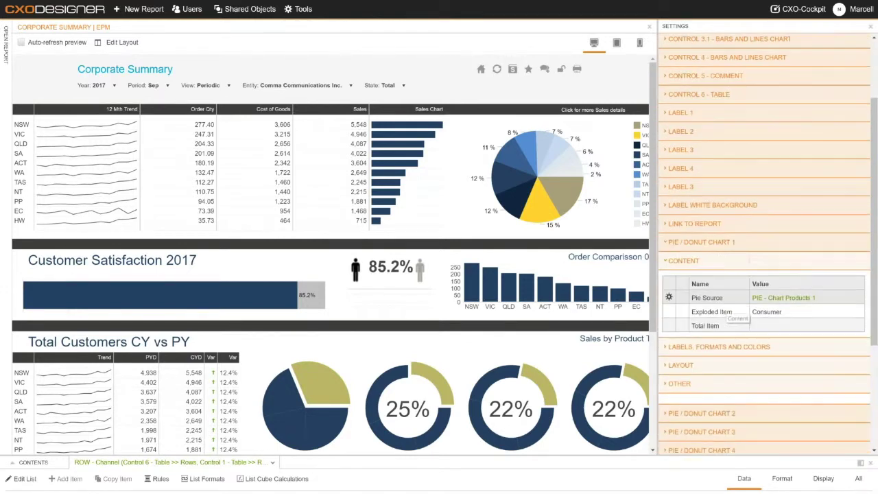
Enable the Donut Chart option in the layout settings of Pie / Donut Chart 1 and refresh the report preview.
click(679, 367)
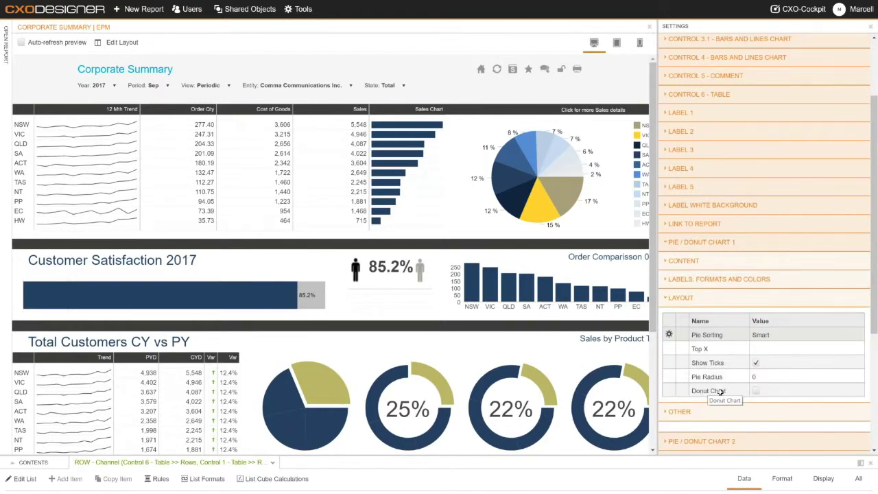
click(755, 391)
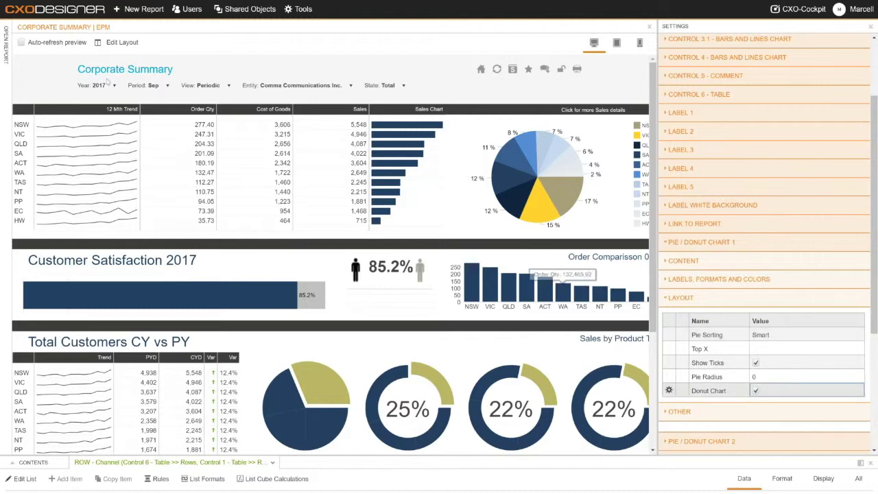
click(23, 43)
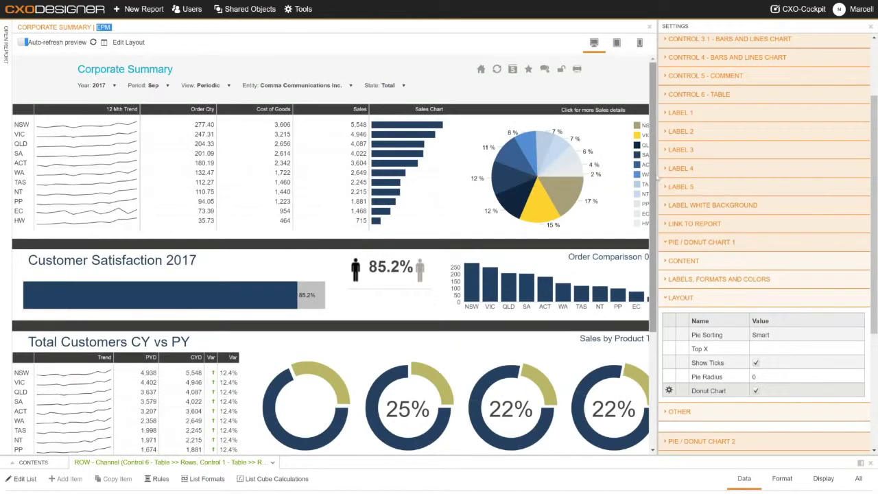
scroll(655, 180, down, 1)
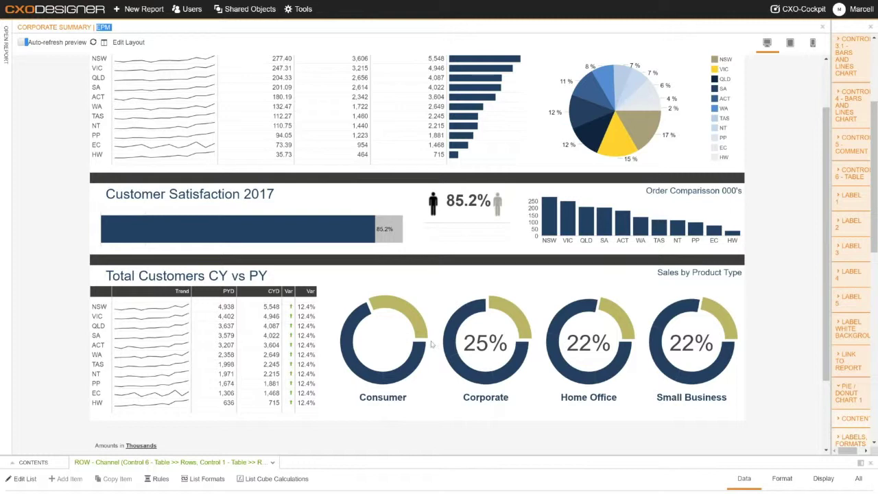
Set the Central Value of Pie / Donut Chart 1 to Exploded Item (%) and check the refreshed preview.
drag(773, 243, 740, 244)
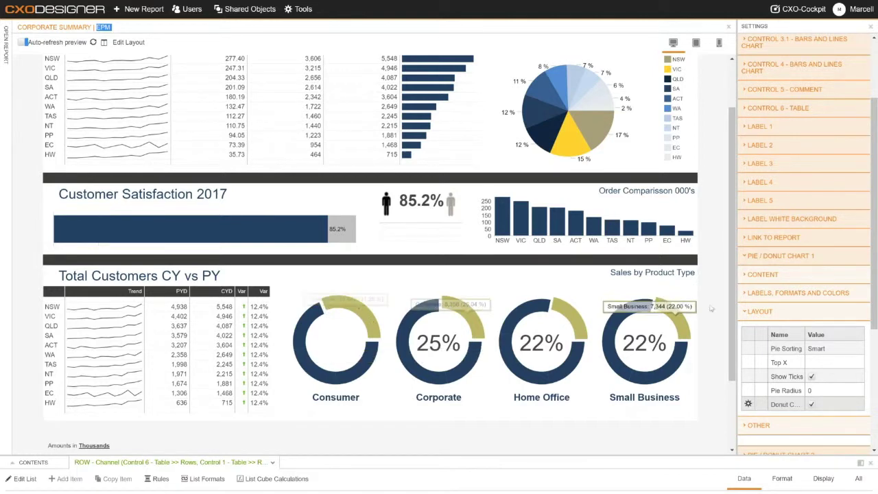
drag(732, 261, 568, 261)
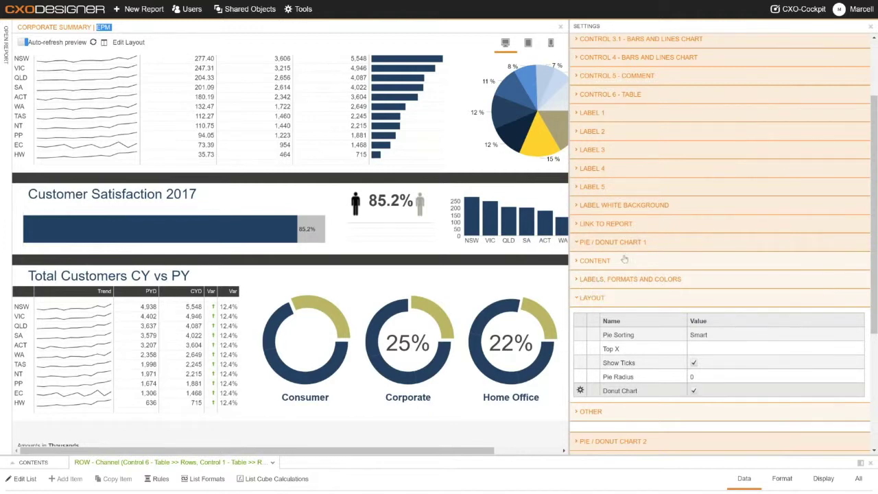
click(580, 280)
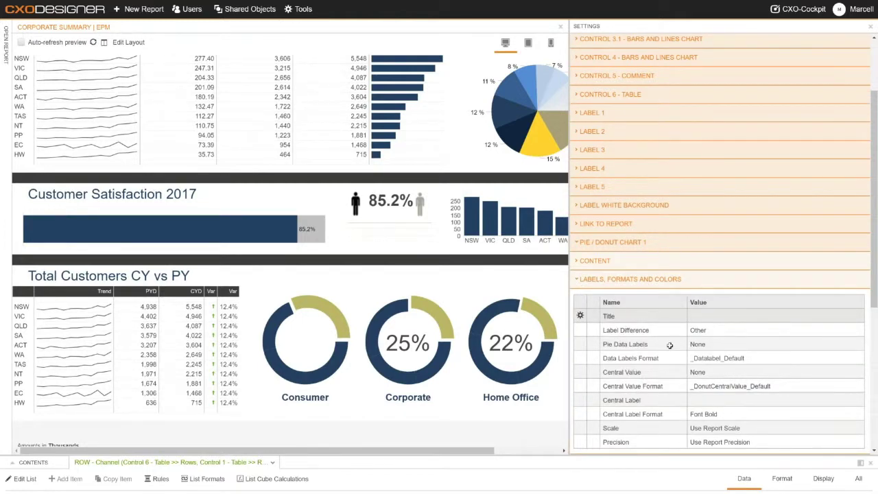
click(638, 372)
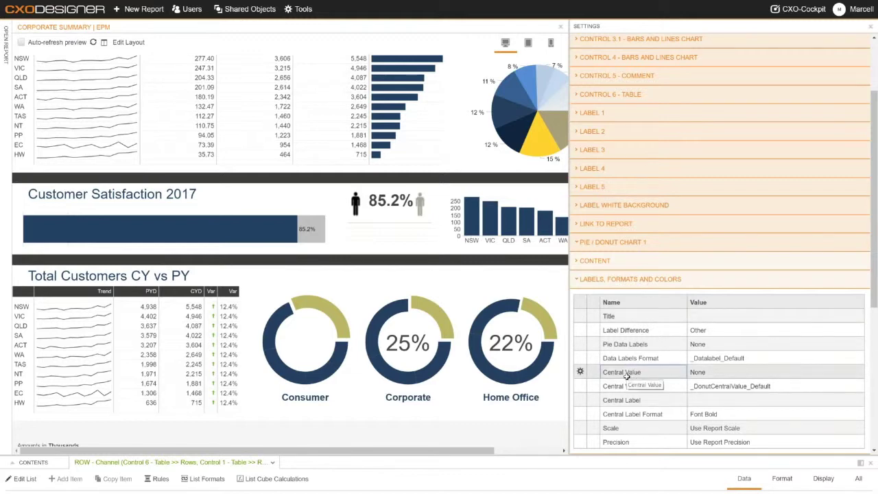
click(708, 372)
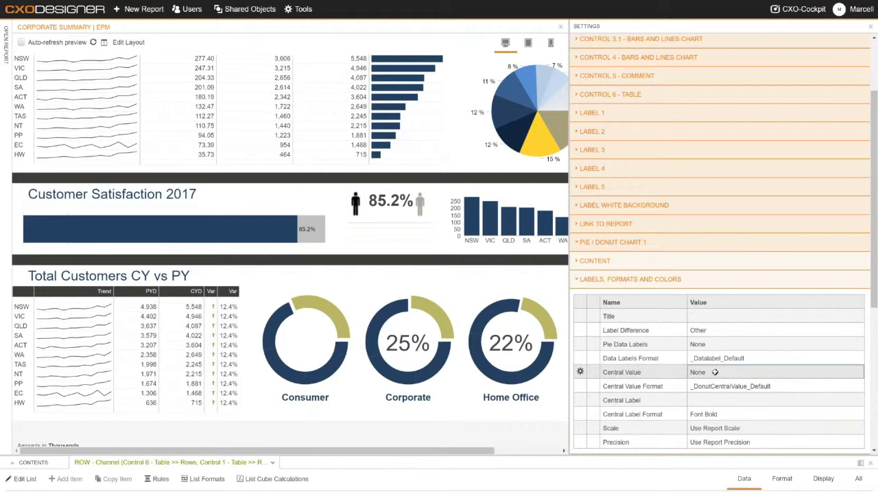
click(714, 372)
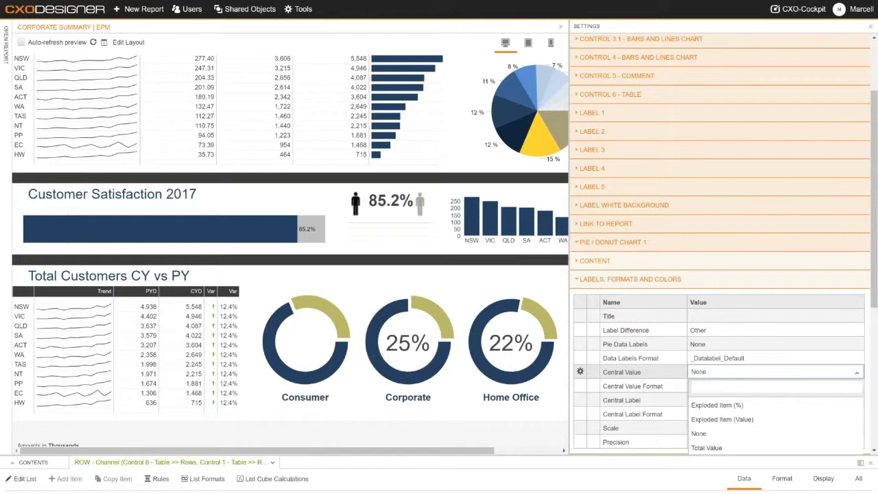
click(720, 405)
click(718, 386)
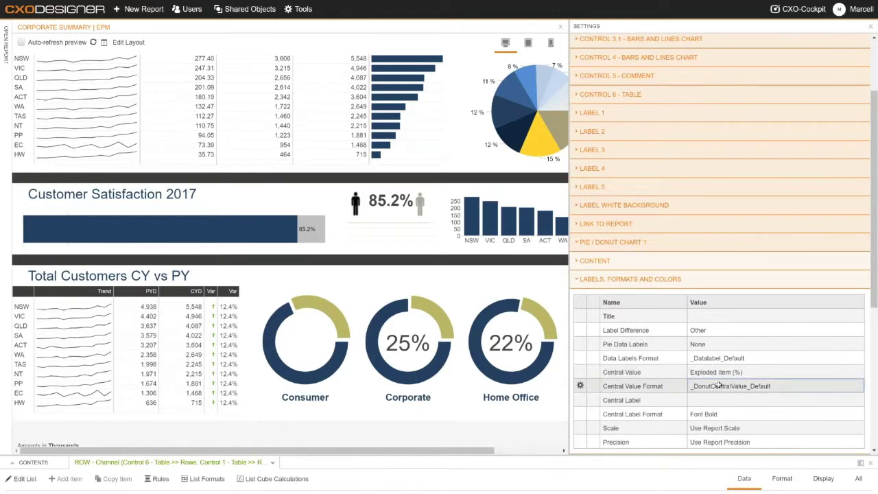
click(36, 44)
click(36, 44)
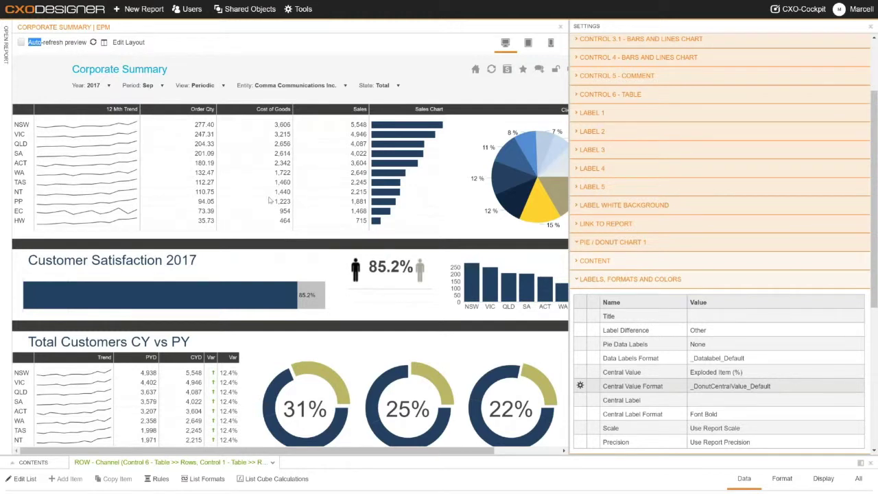
scroll(270, 200, down, 1)
mouse_move(344, 381)
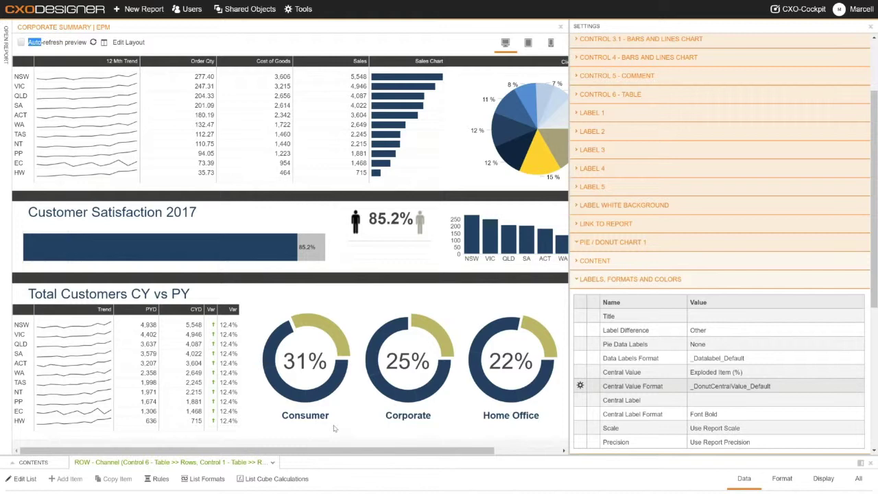
Set the donut chart's Central Label to Consumer and check the label in the refreshed preview.
click(716, 401)
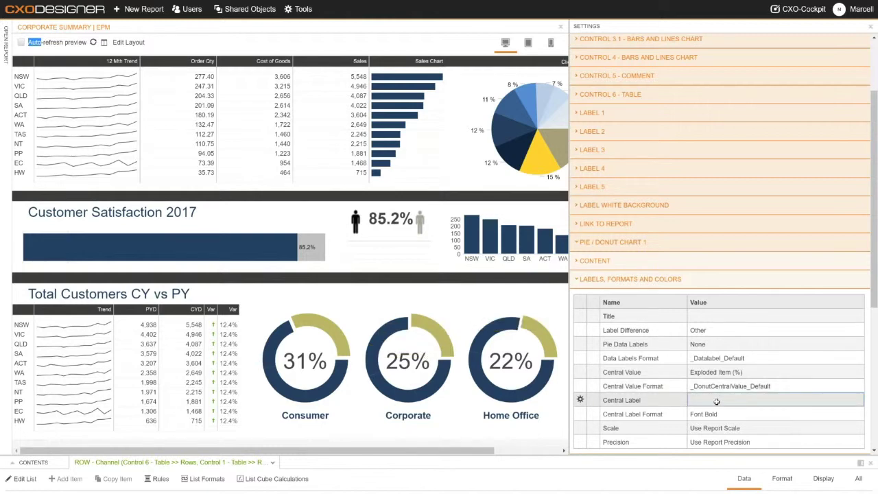
click(711, 399)
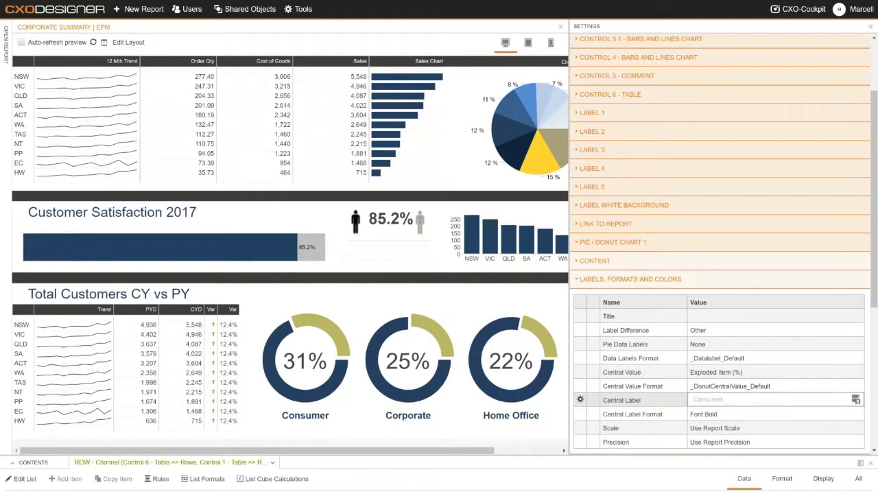
click(716, 387)
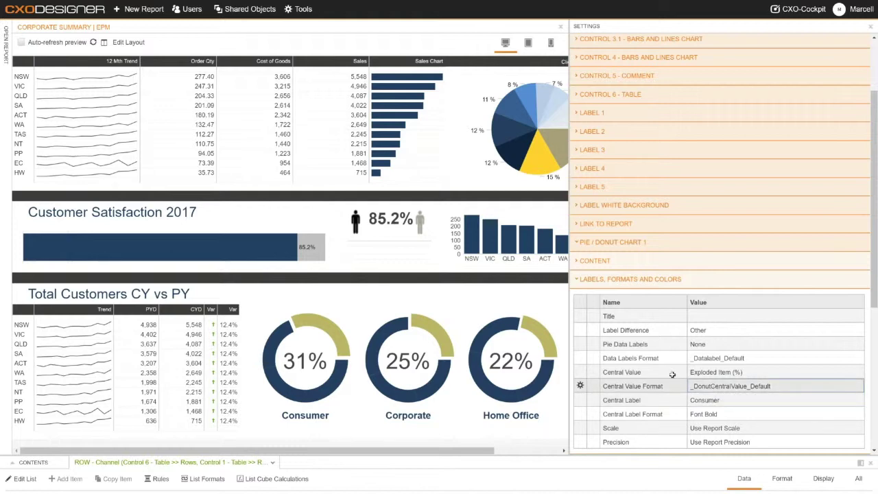
click(22, 42)
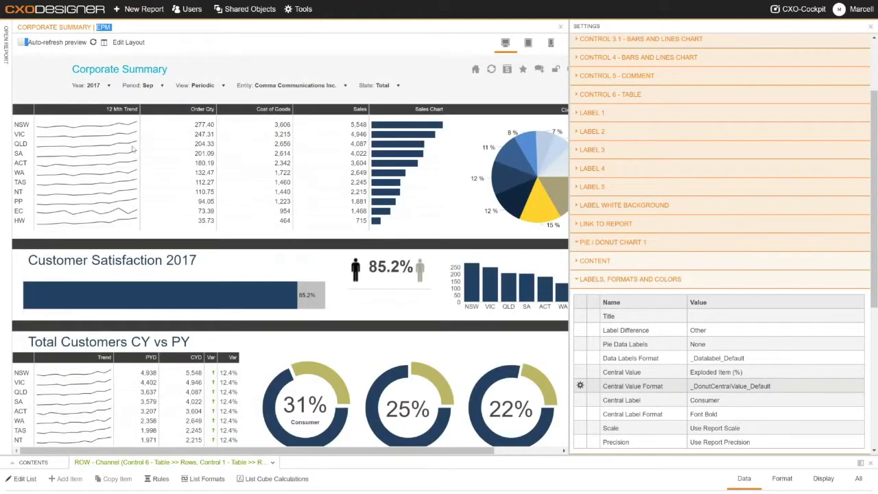
scroll(342, 315, down, 3)
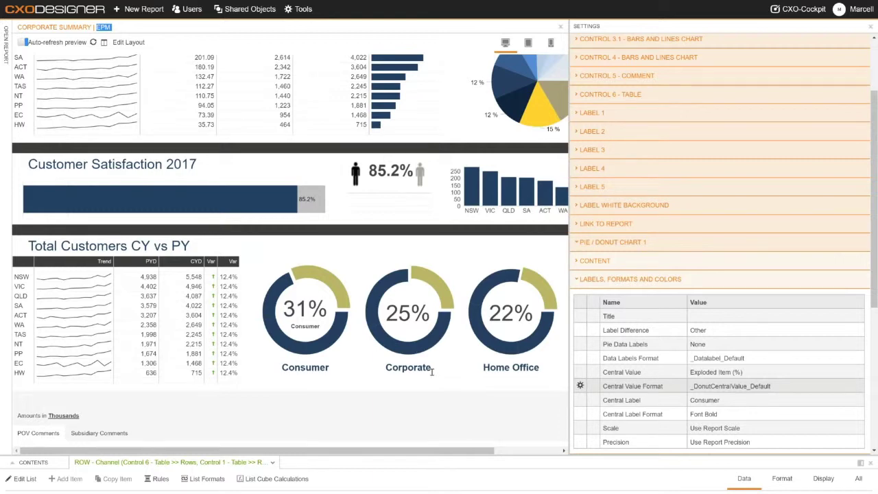
mouse_move(331, 315)
click(717, 413)
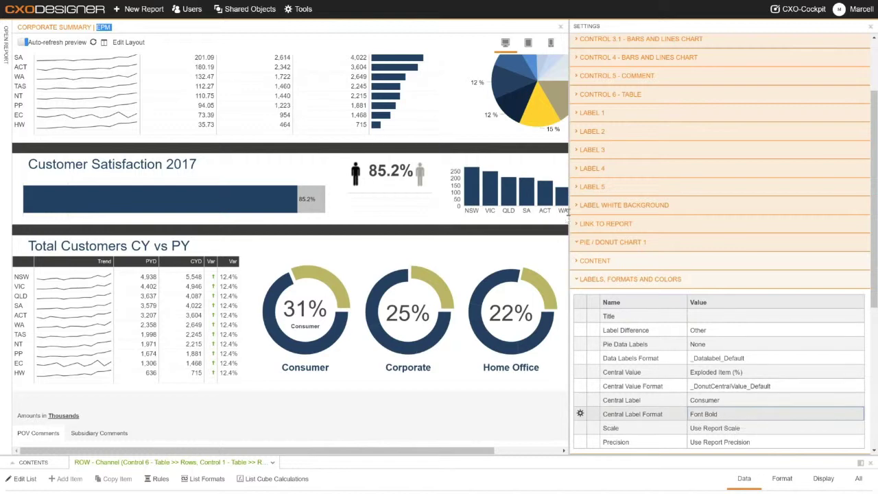
View the Corporate Summary in CXO-Cockpit, then open P&L with Chart Variances from the Executive Summary group.
drag(567, 212, 671, 206)
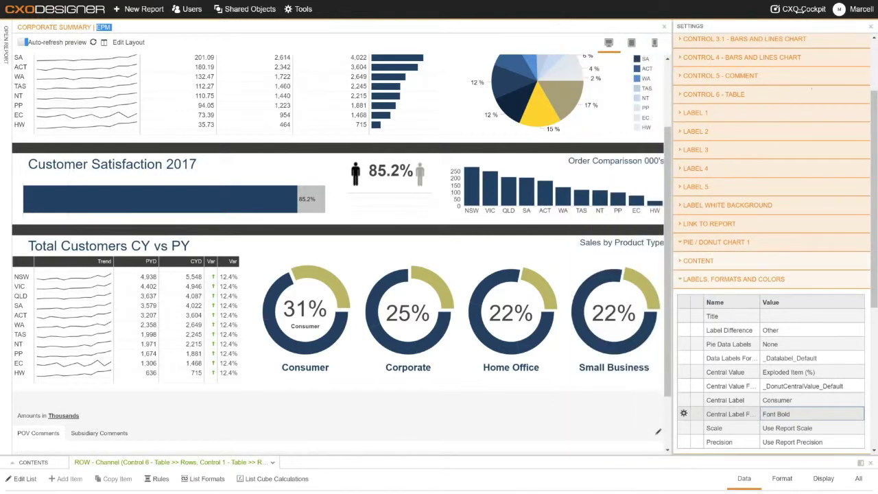
mouse_move(552, 124)
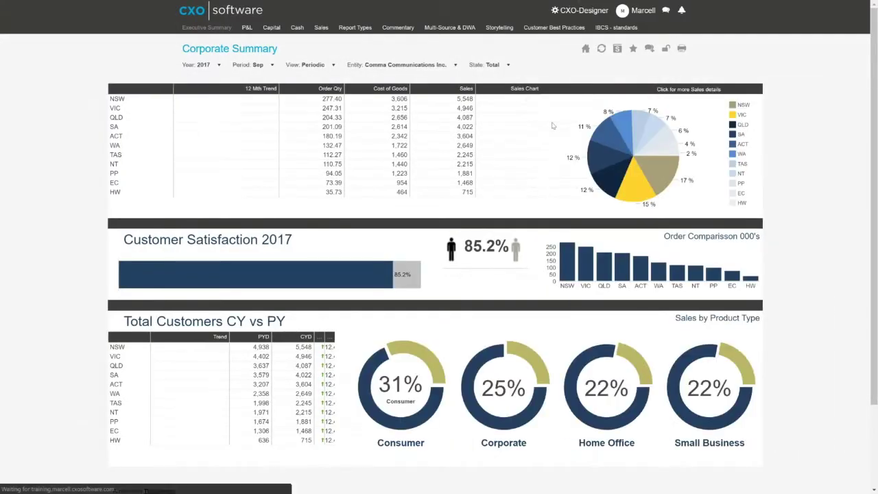
click(222, 28)
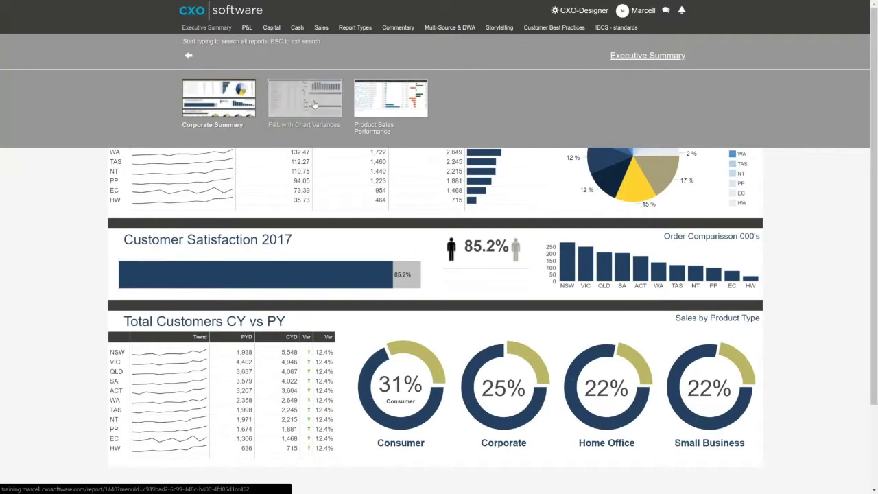
click(305, 98)
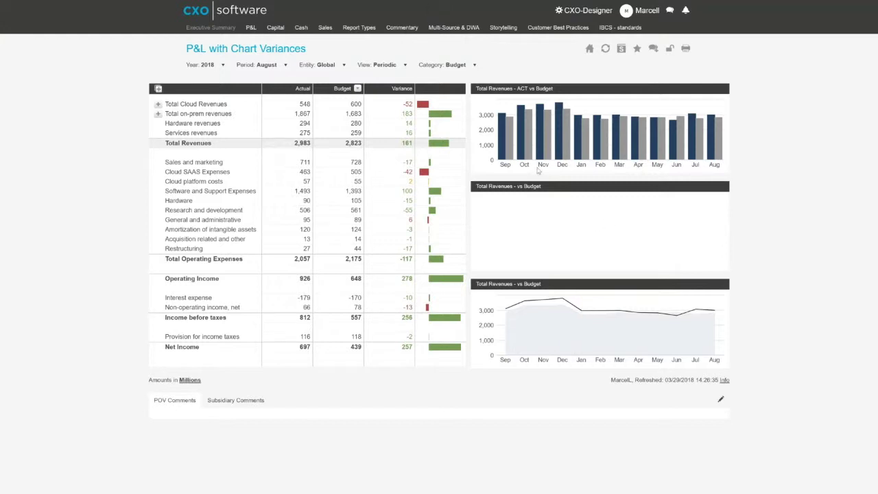
Switch to CXO-Designer, open the P&L with Chart Variances report and expand the main settings of Chart 2 Middle.
click(584, 10)
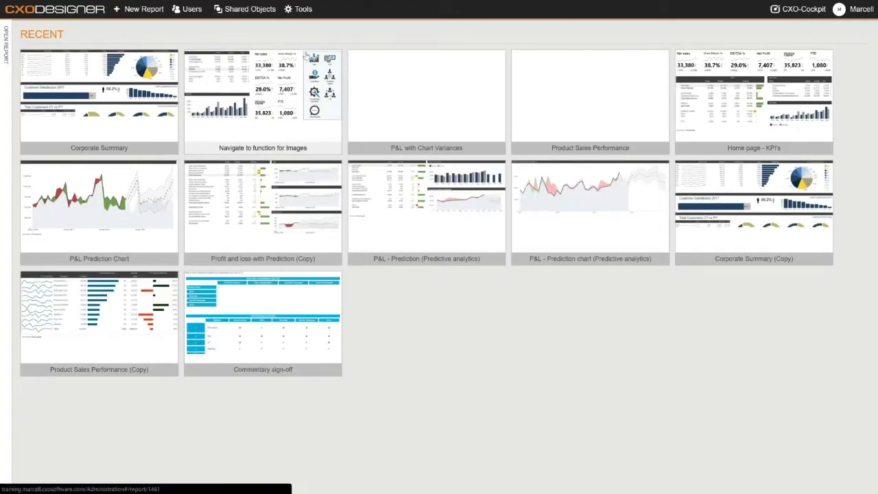
click(434, 125)
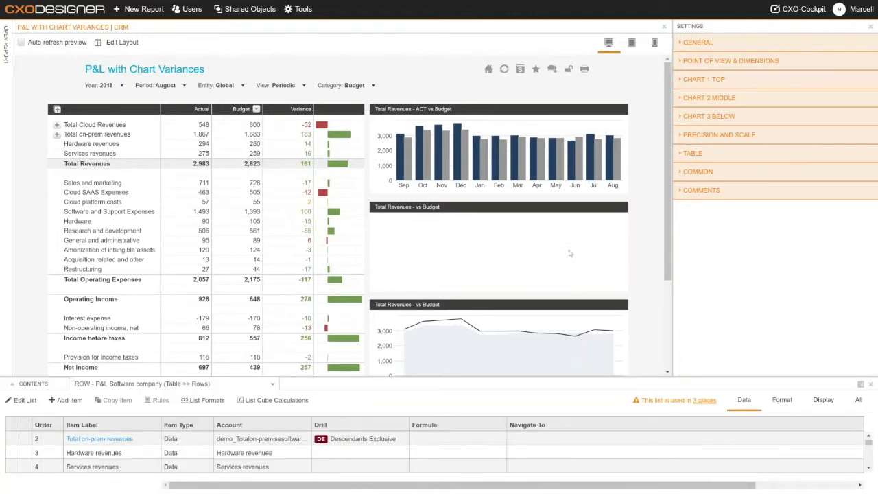
click(688, 98)
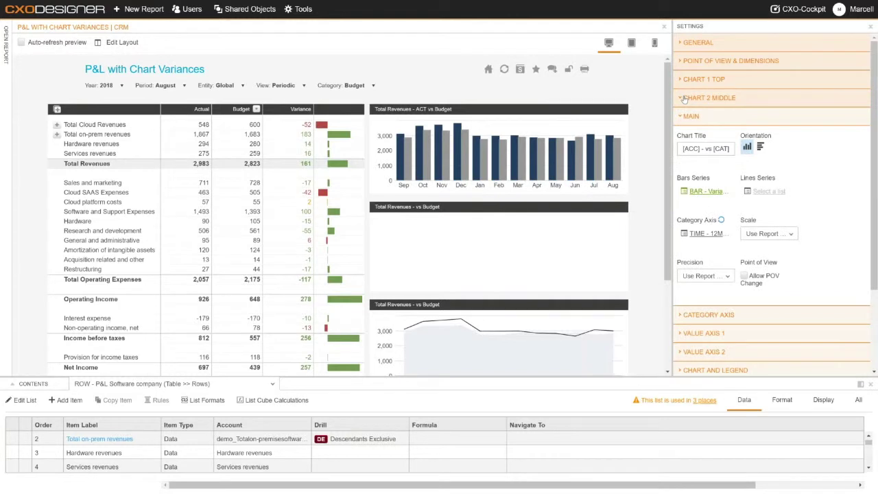
scroll(801, 224, down, 1)
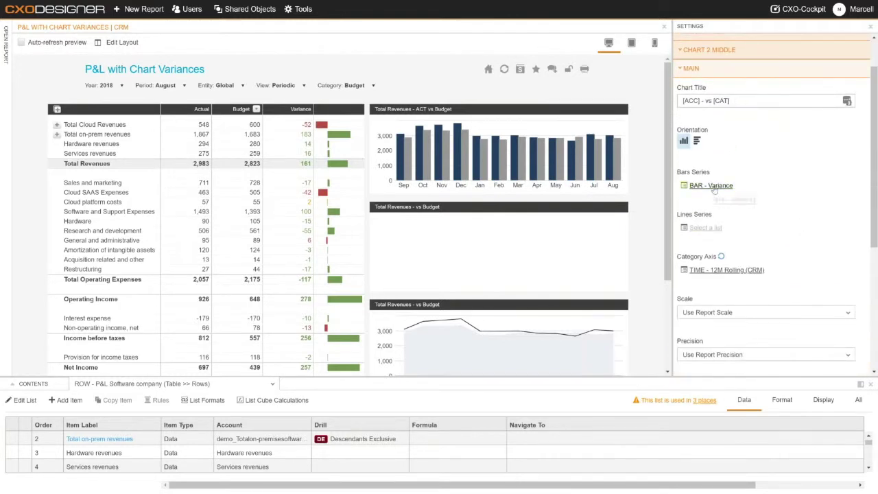
Display the BAR - Variance list used by Chart 2 Middle's bars series and enlarge the list area.
click(255, 384)
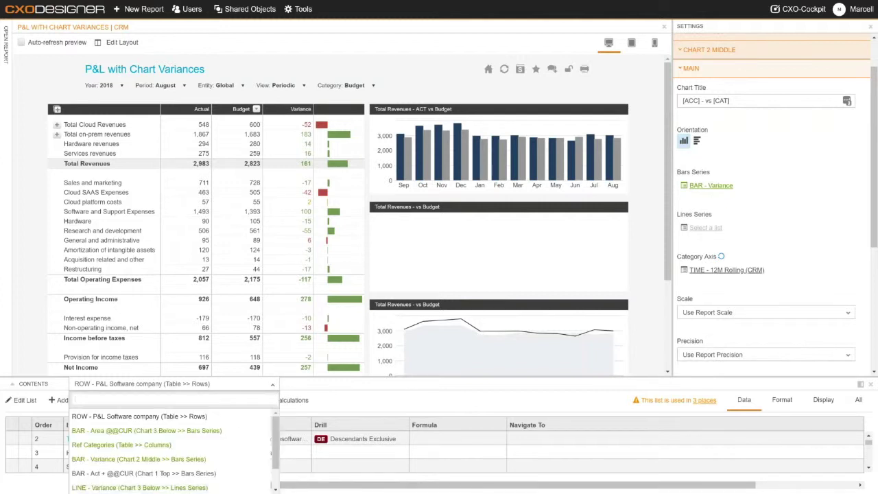
click(111, 459)
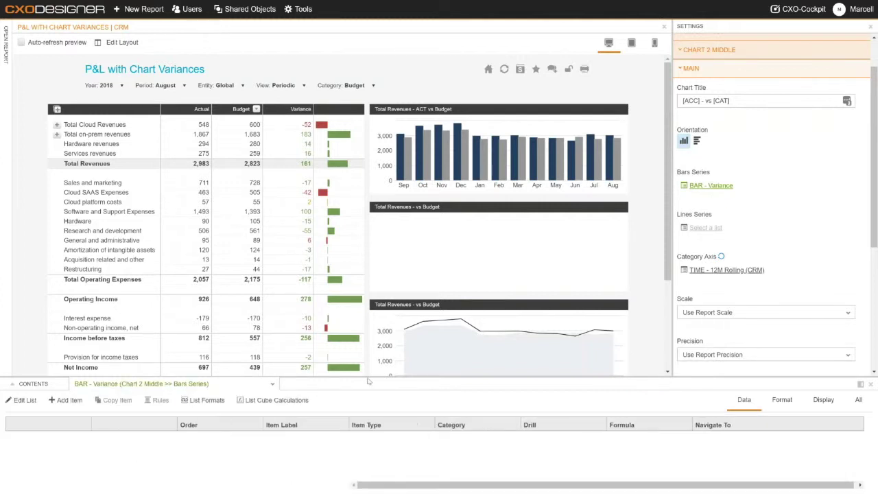
drag(364, 376, 365, 307)
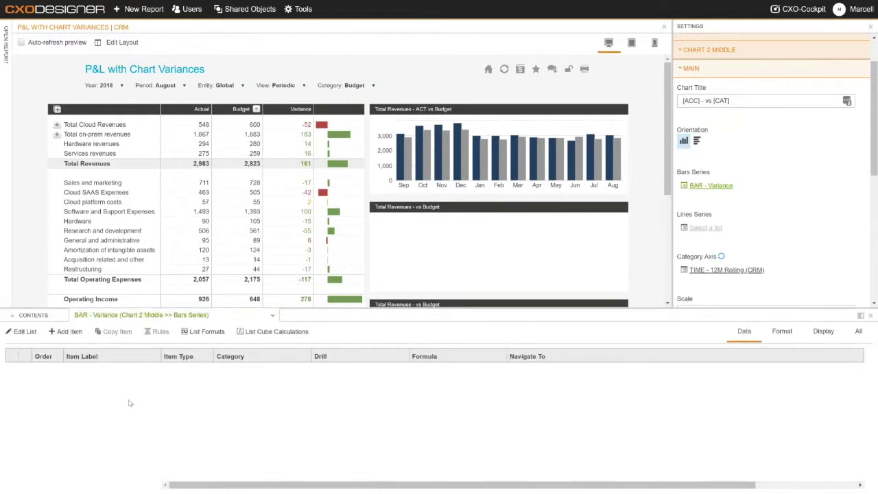
click(68, 335)
click(240, 370)
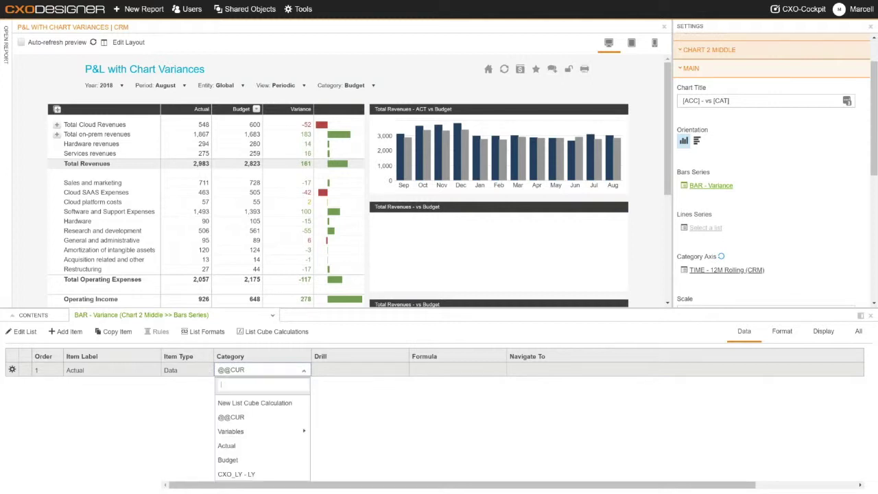
click(230, 431)
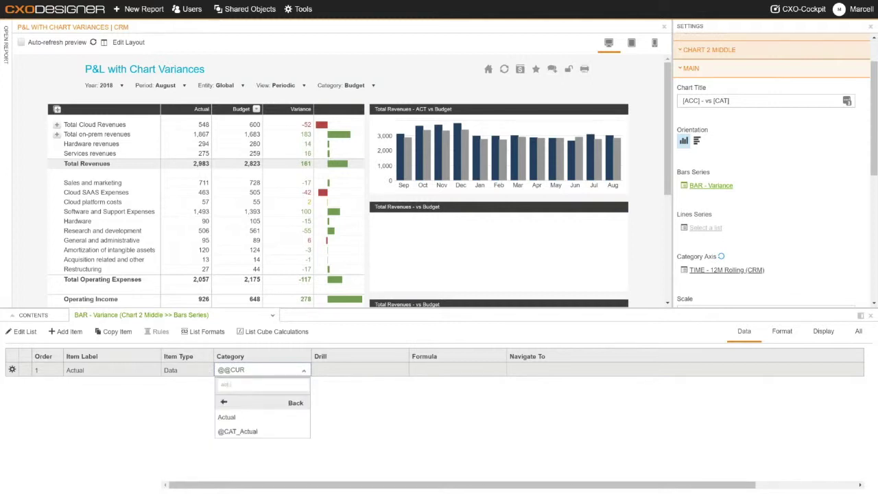
click(226, 417)
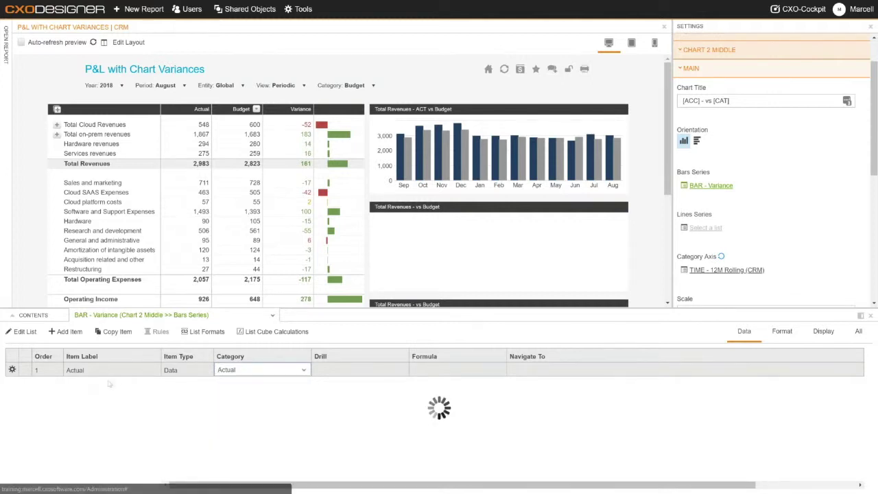
click(66, 332)
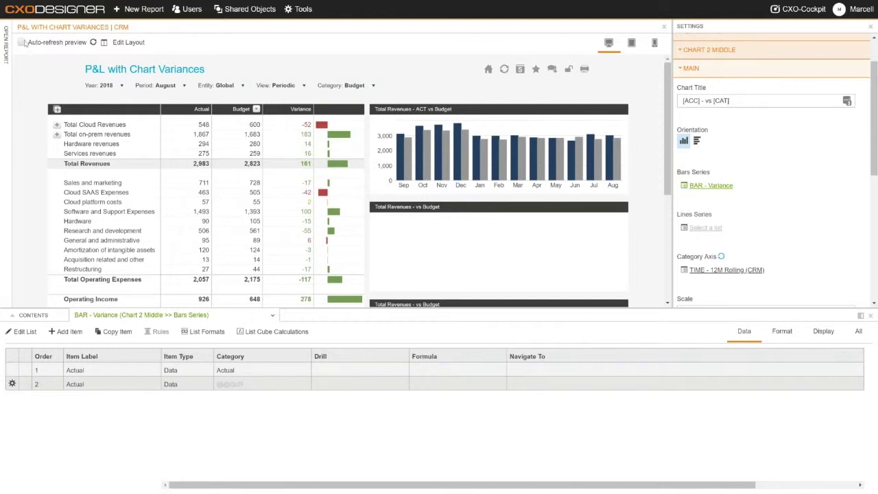
Turn on automatic preview refresh and make both items of the BAR - Variance list invisible.
click(22, 42)
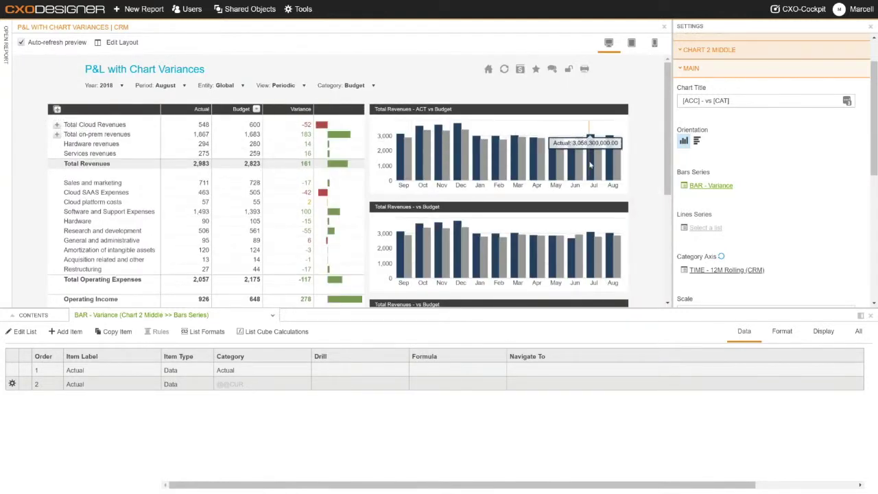
click(823, 331)
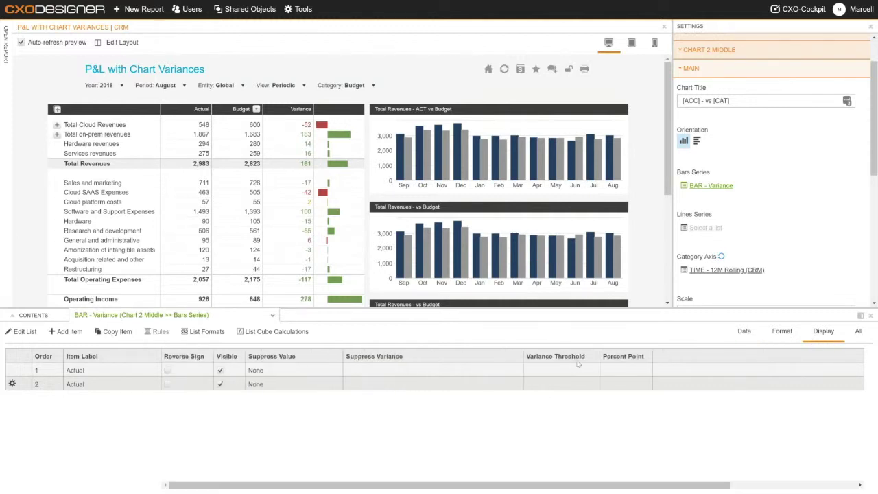
click(221, 384)
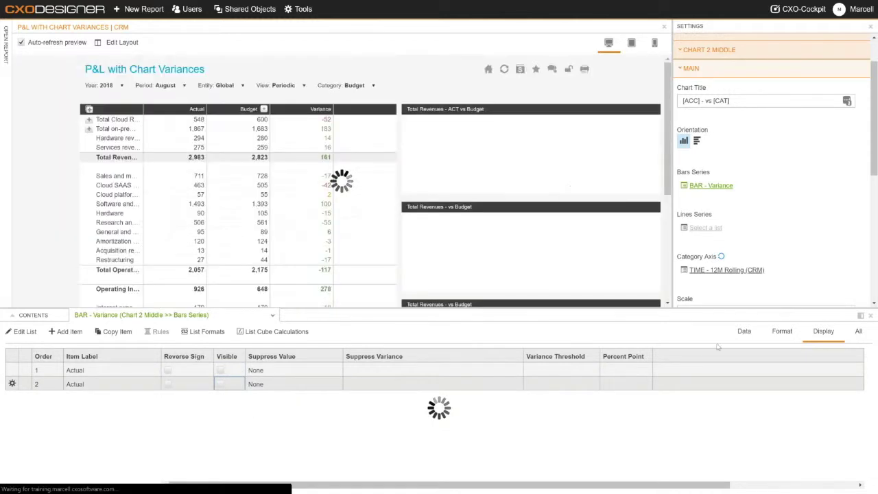
Add a third item to the BAR - Variance list and choose Variance as its formula.
click(740, 333)
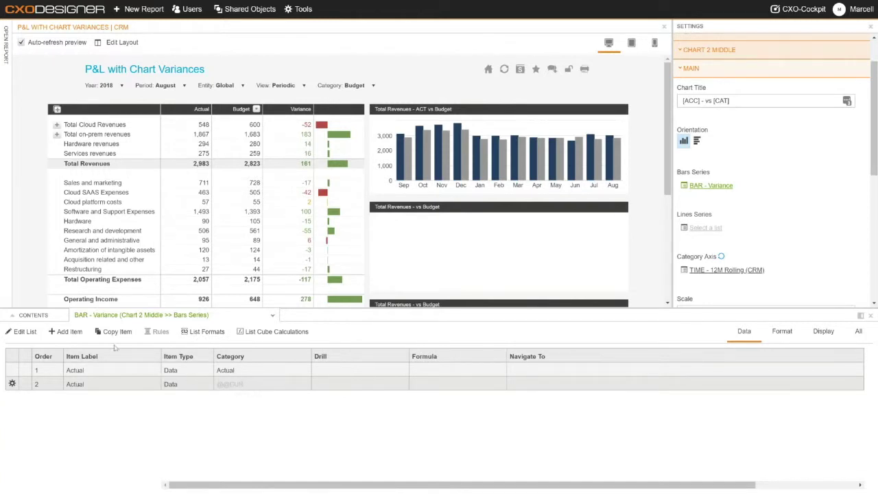
click(77, 333)
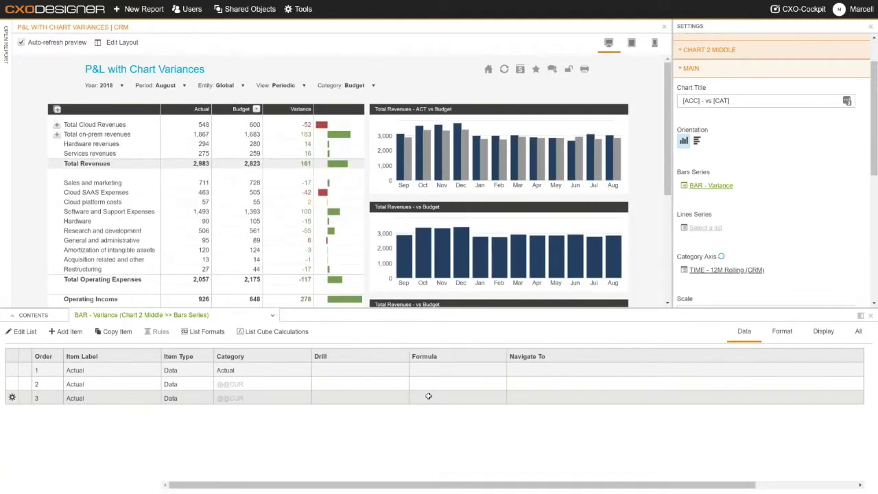
double_click(444, 395)
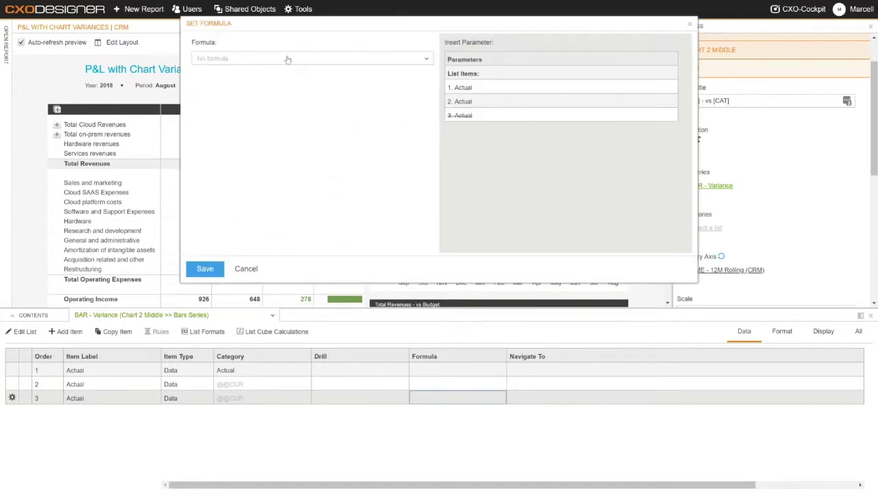
click(288, 61)
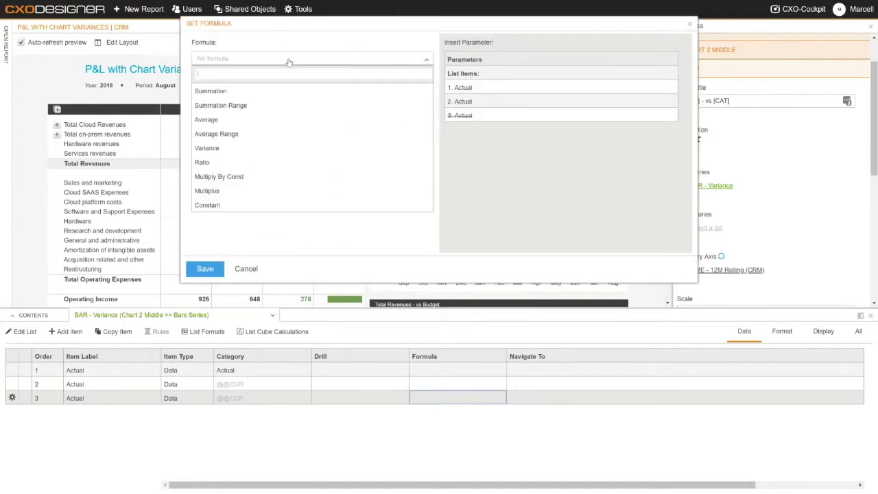
click(207, 148)
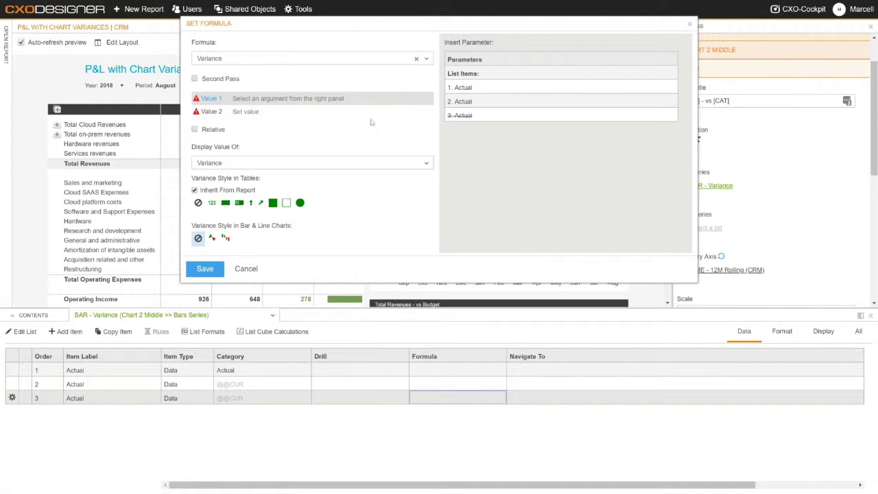
Compute the variance from list items 1 and 2, choose the green and red bars chart variance style, and save the formula.
drag(464, 87, 465, 87)
click(465, 87)
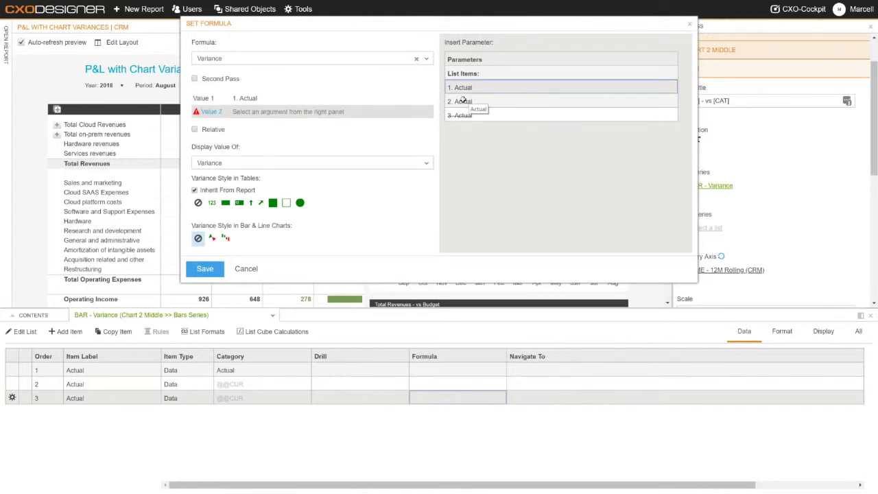
click(462, 100)
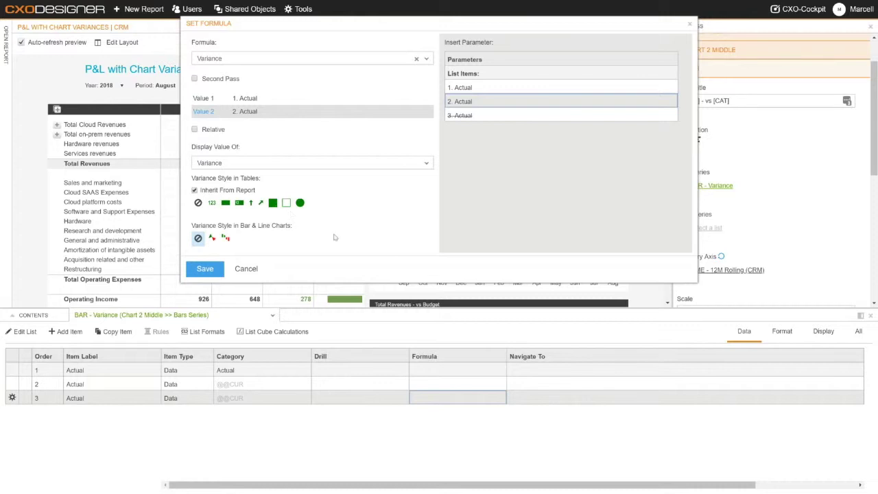
click(226, 239)
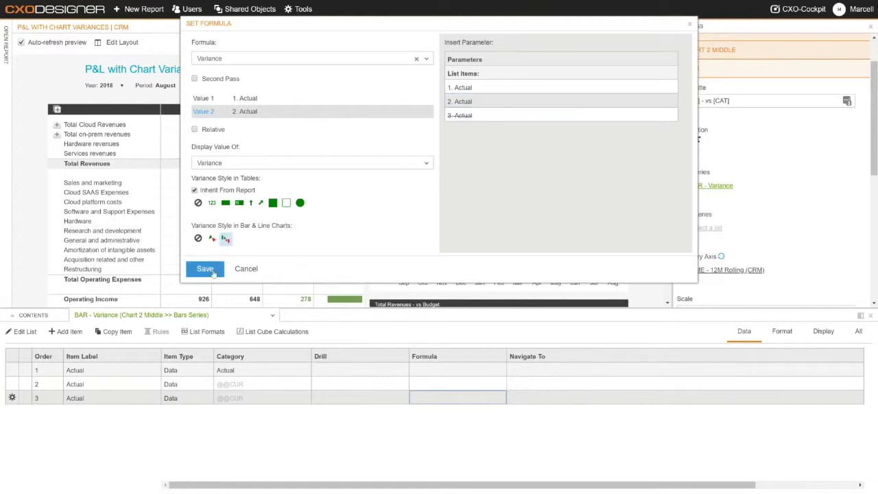
click(205, 269)
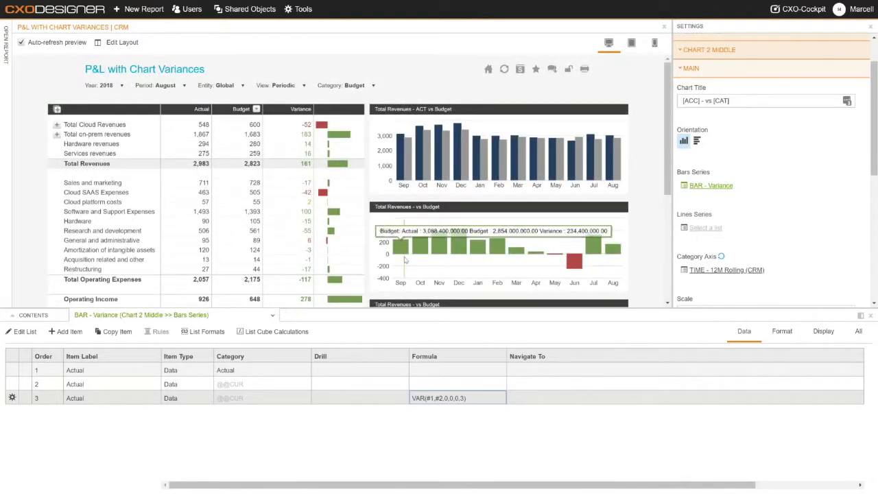
Enable Insert Data Label for the third item of the BAR - Variance list.
mouse_move(415, 256)
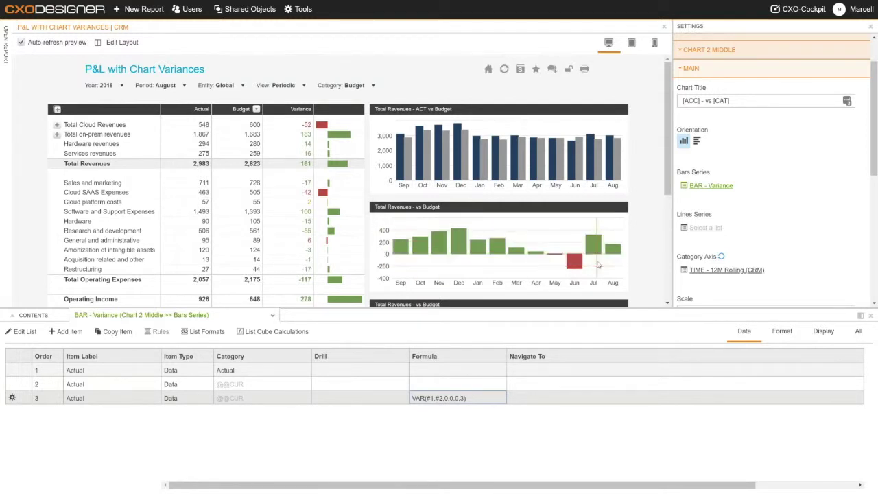
click(820, 333)
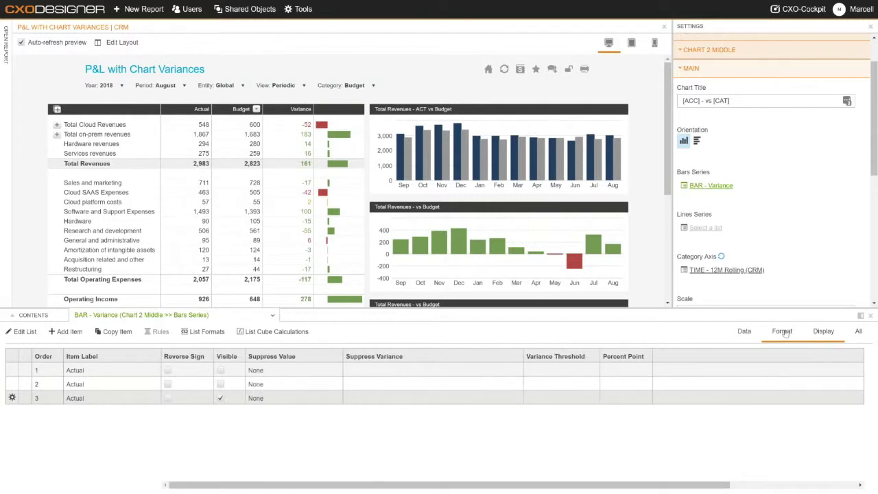
click(785, 331)
click(364, 399)
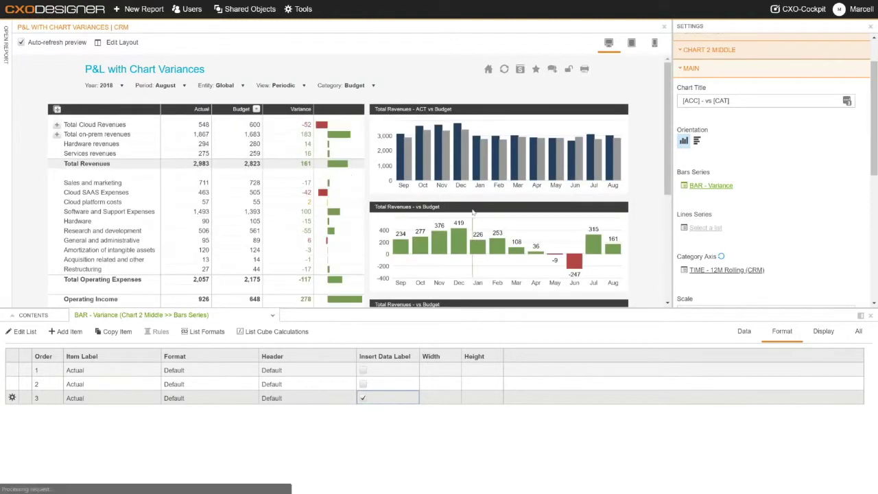
Check the third chart in the preview and open the main settings of Chart 3 Below.
drag(668, 170, 668, 180)
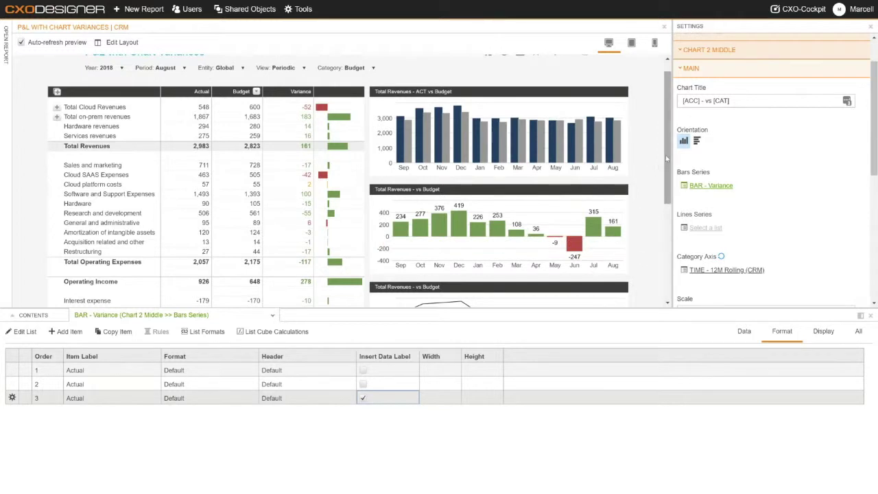
drag(665, 155, 665, 192)
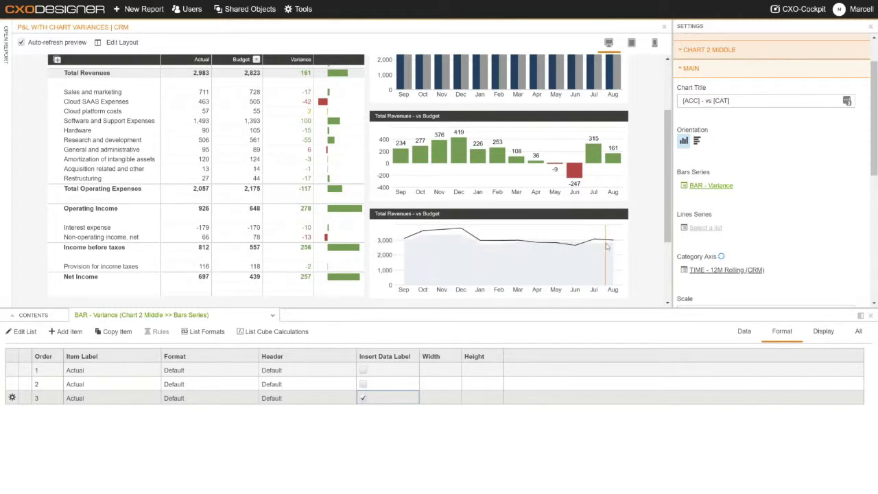
click(686, 54)
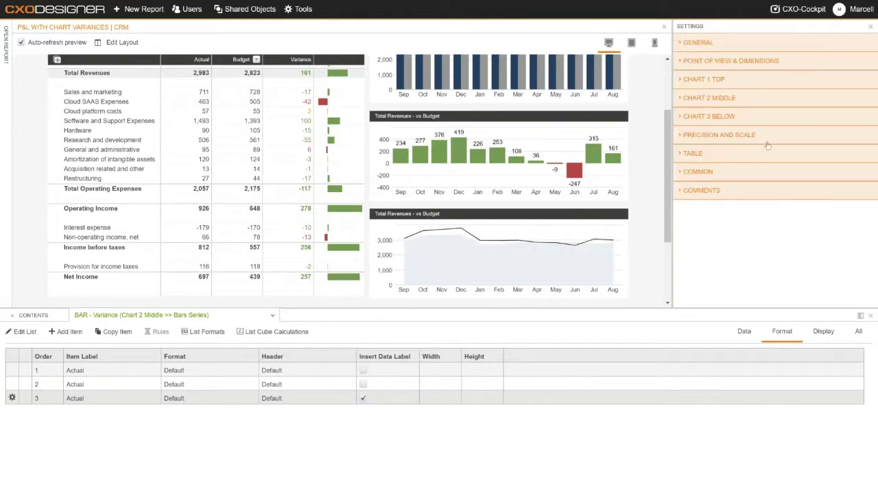
click(691, 116)
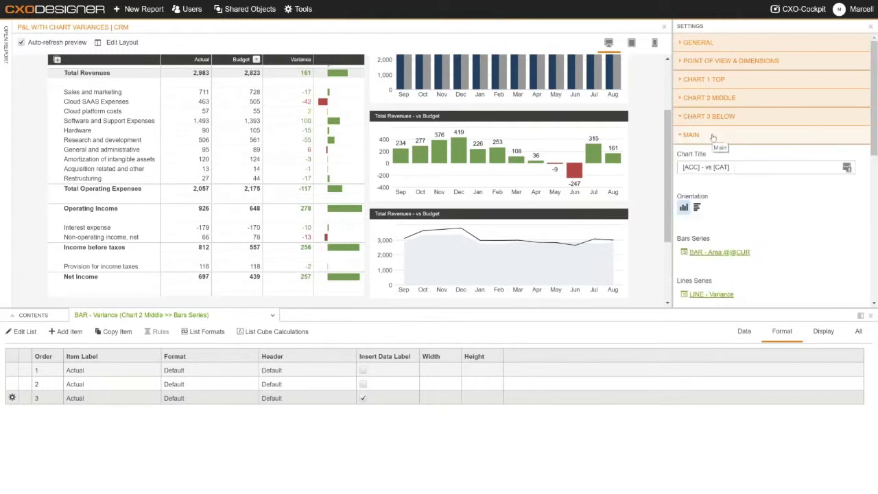
scroll(794, 227, down, 1)
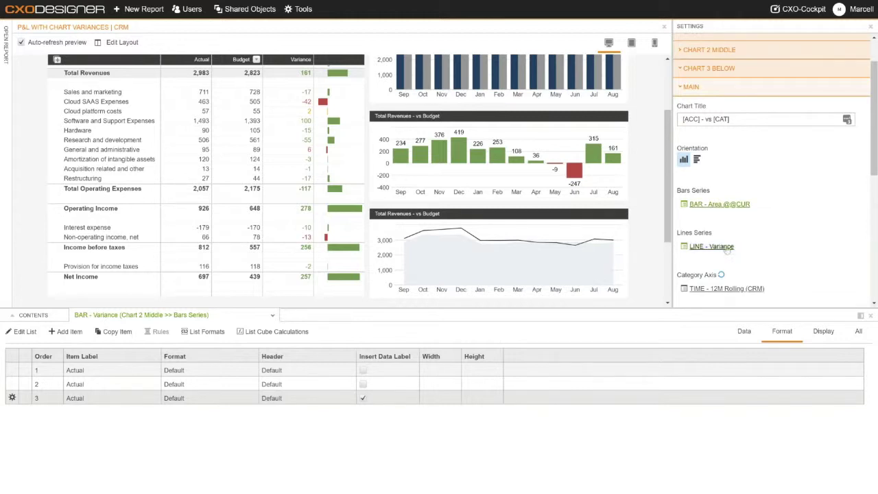
click(165, 318)
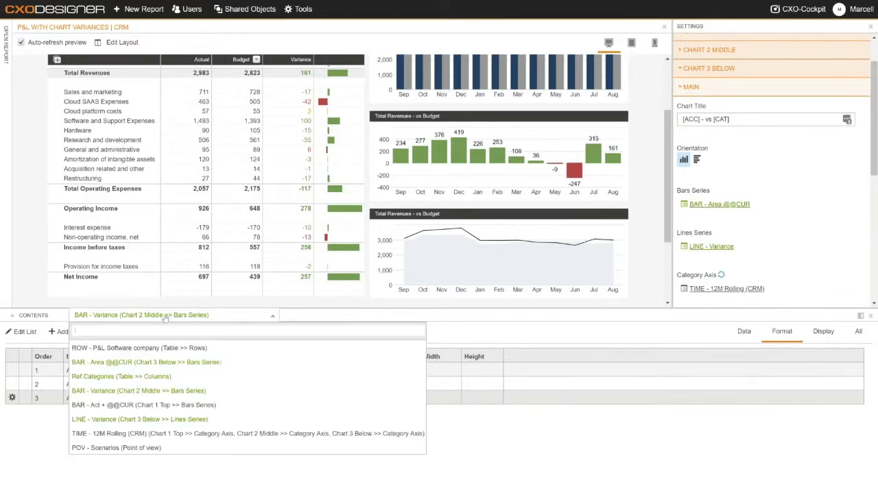
click(106, 362)
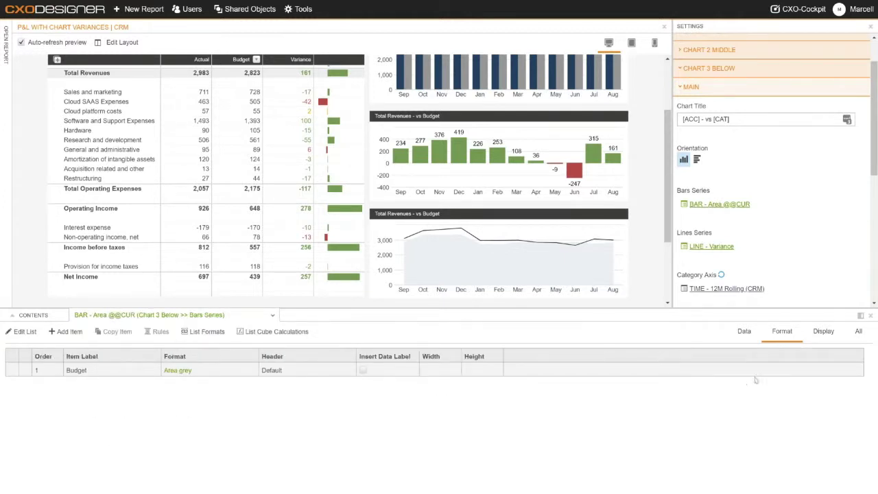
click(744, 332)
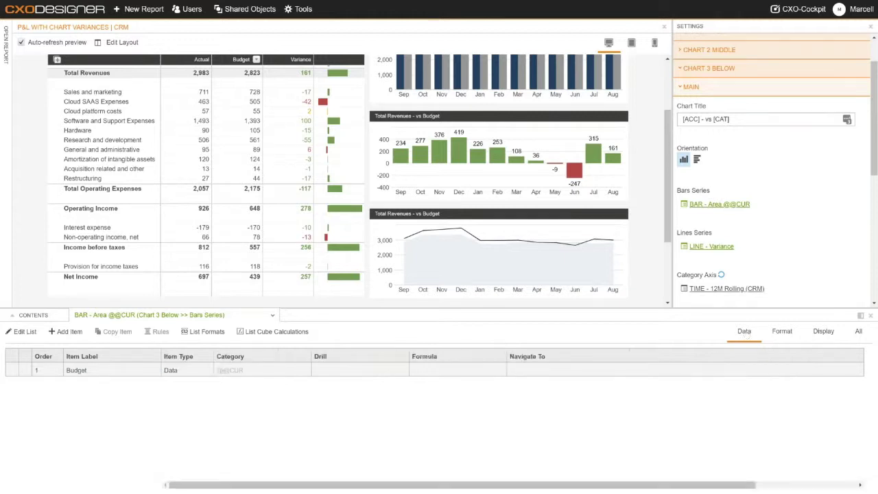
click(261, 370)
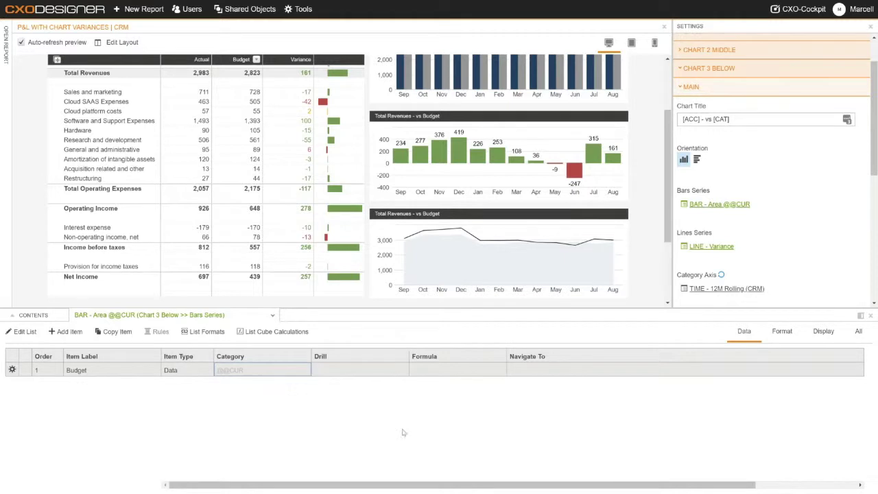
click(781, 332)
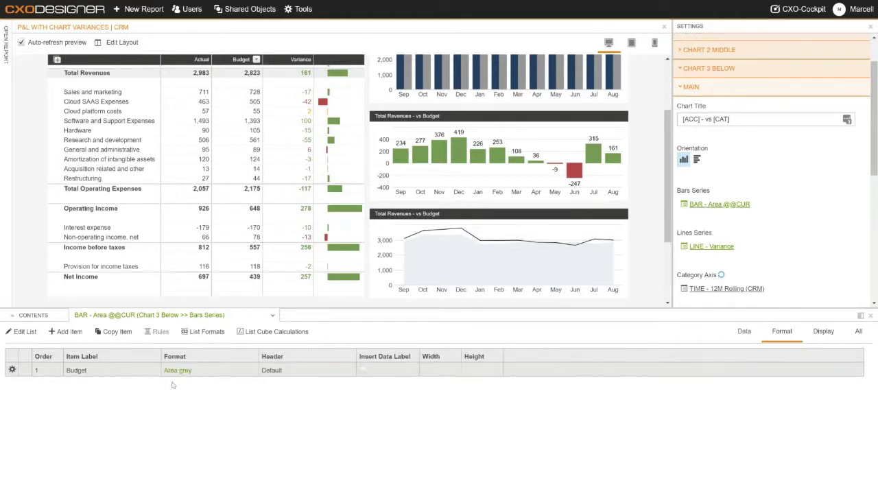
click(184, 370)
Display the LINE - Variance list of Chart 3 Below and review its item's format and category.
click(271, 317)
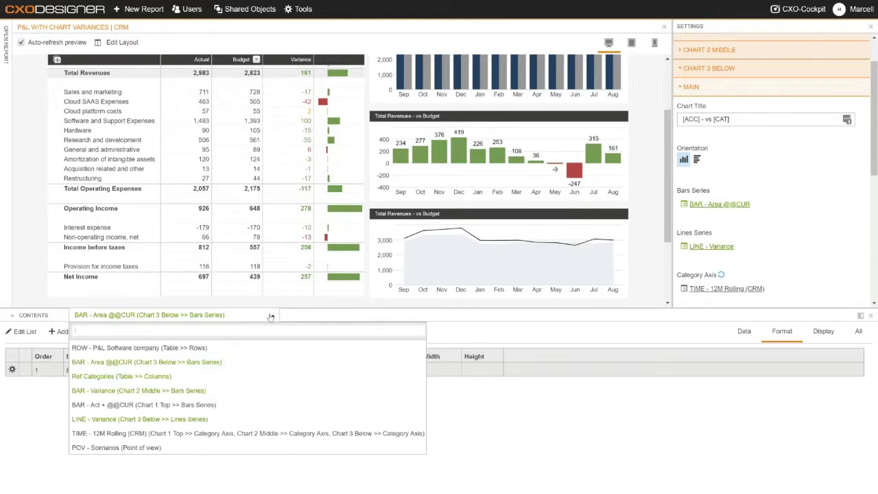
click(103, 419)
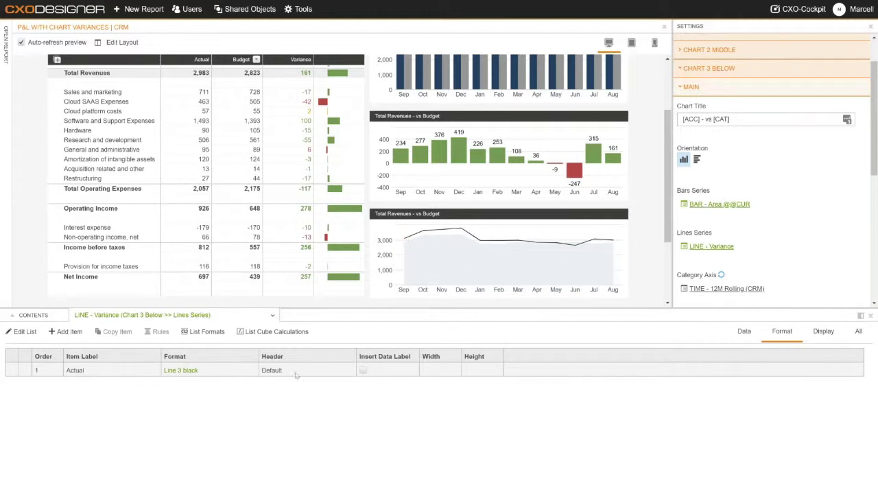
click(744, 331)
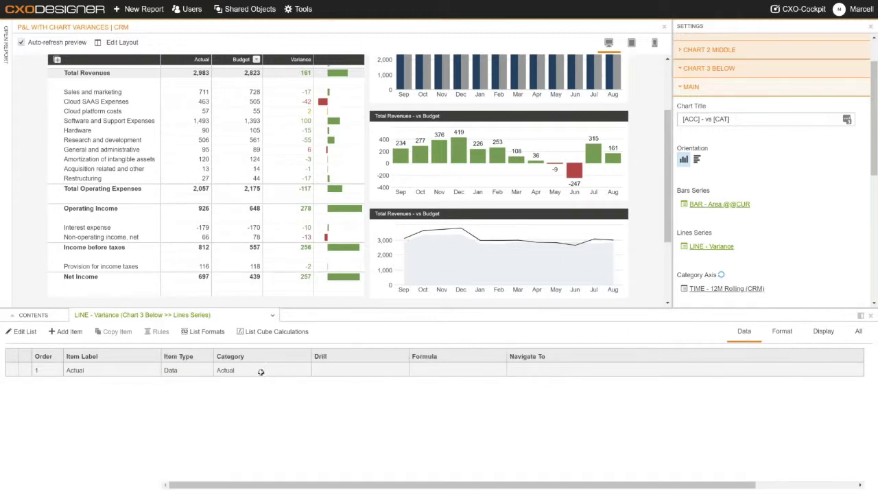
click(263, 371)
click(69, 332)
click(259, 385)
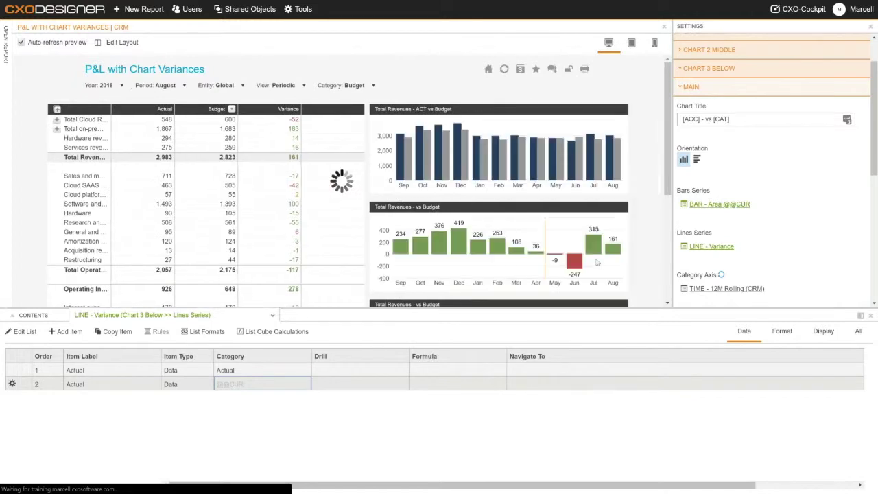
scroll(665, 168, down, 3)
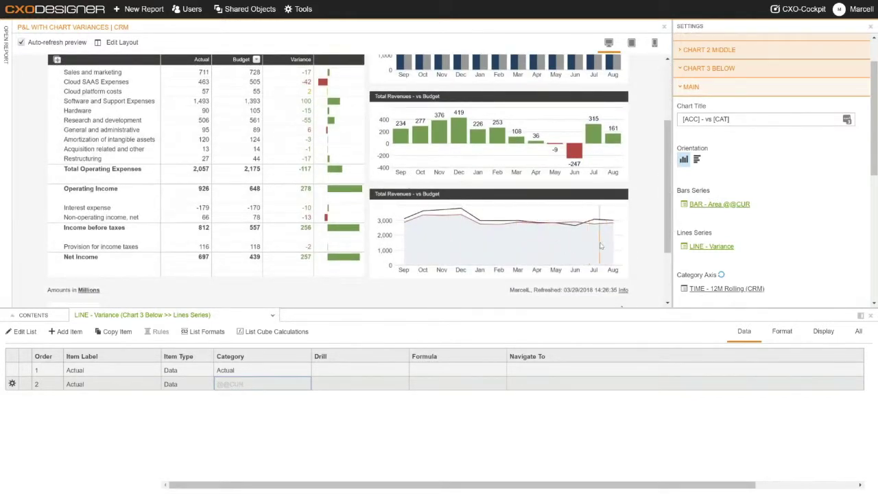
click(823, 332)
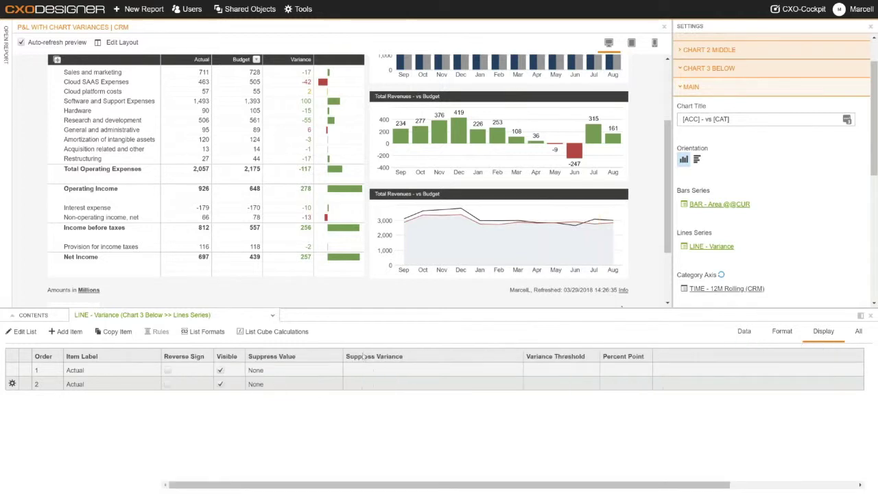
click(221, 385)
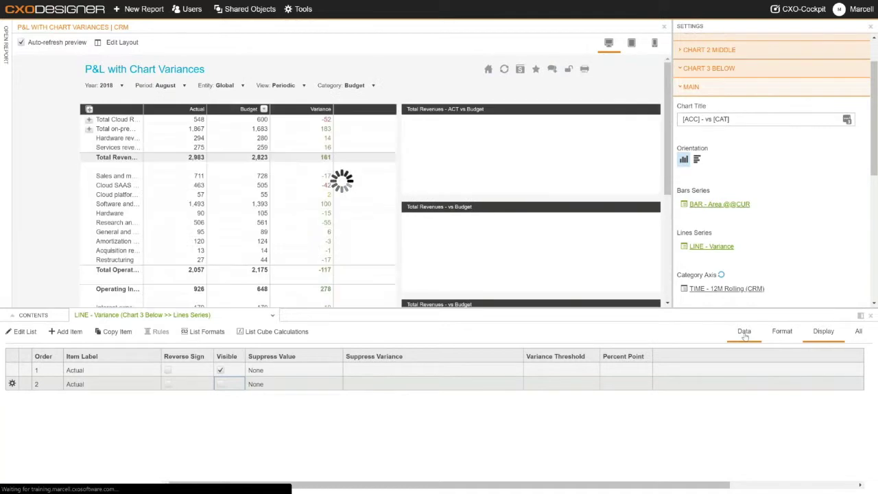
Add a third item to the LINE - Variance list with a Variance formula of item 1 against item 2 in Fill Area chart style.
click(744, 332)
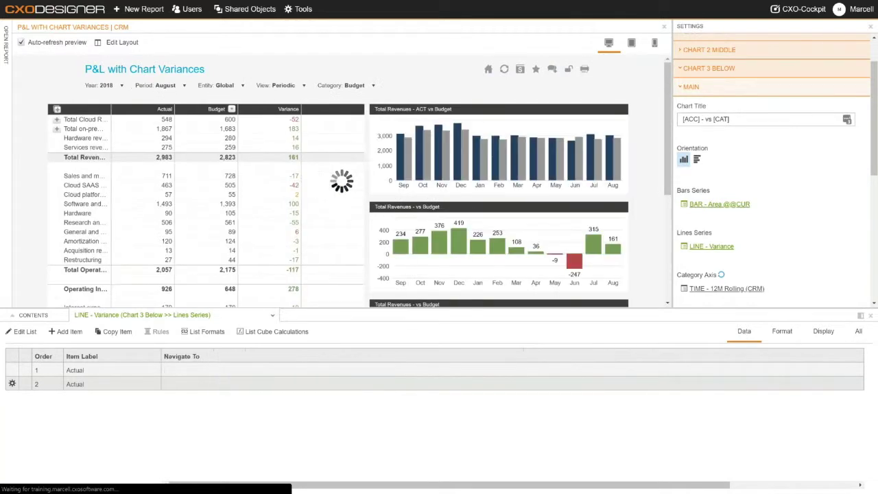
click(69, 331)
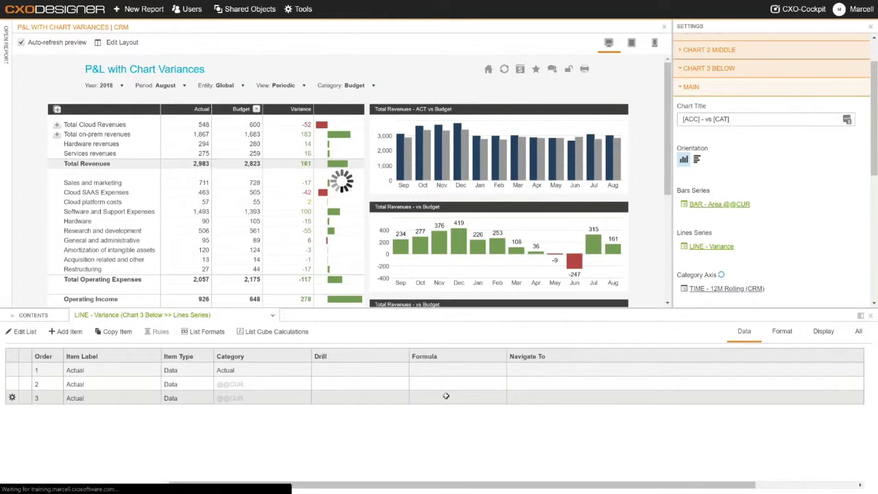
click(447, 398)
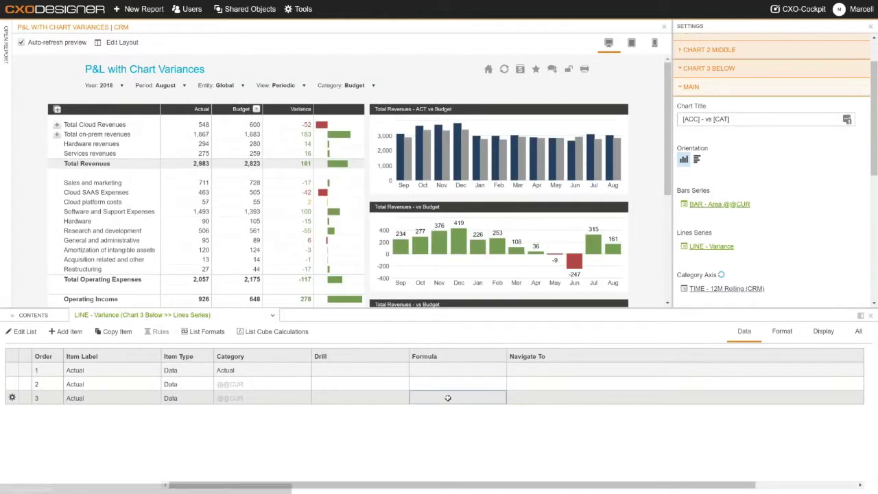
click(447, 398)
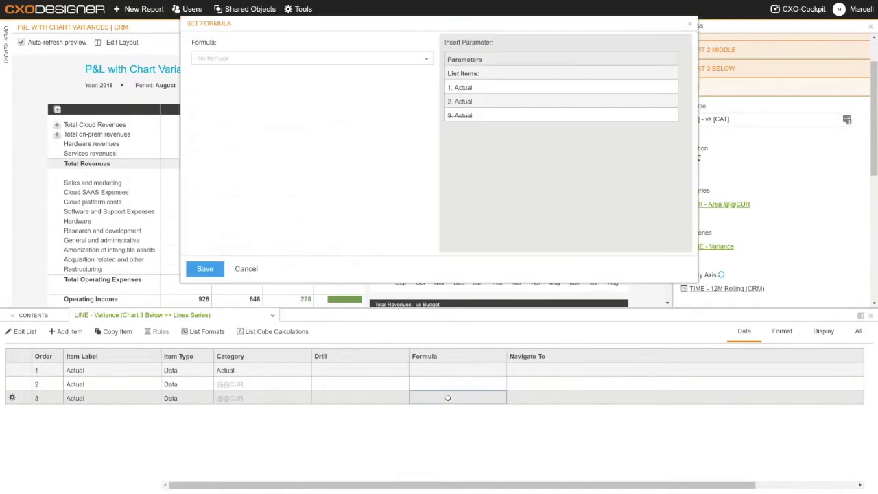
click(350, 61)
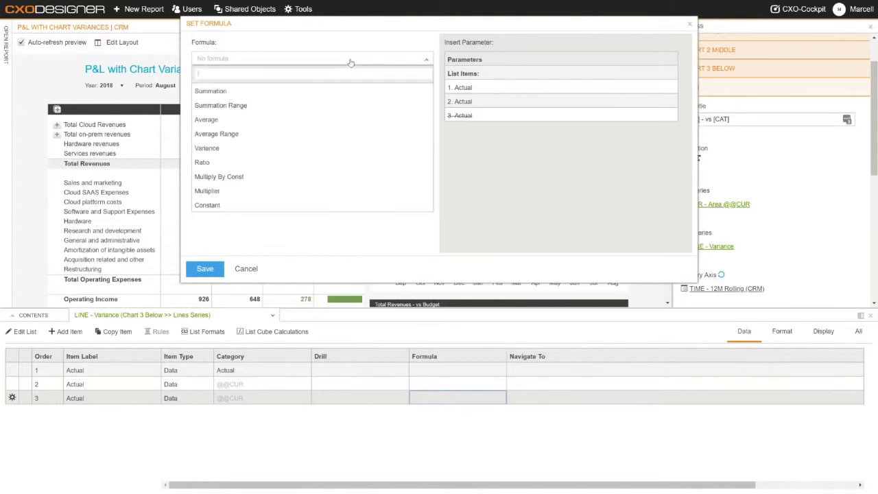
click(210, 147)
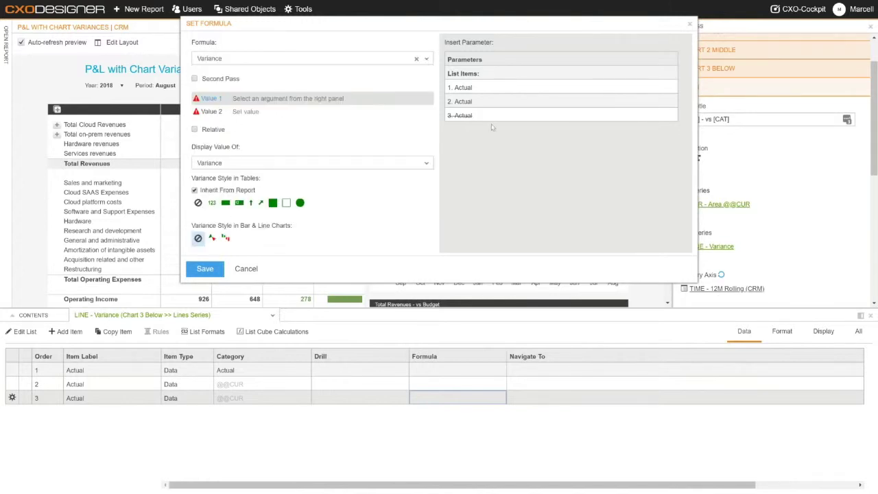
click(470, 87)
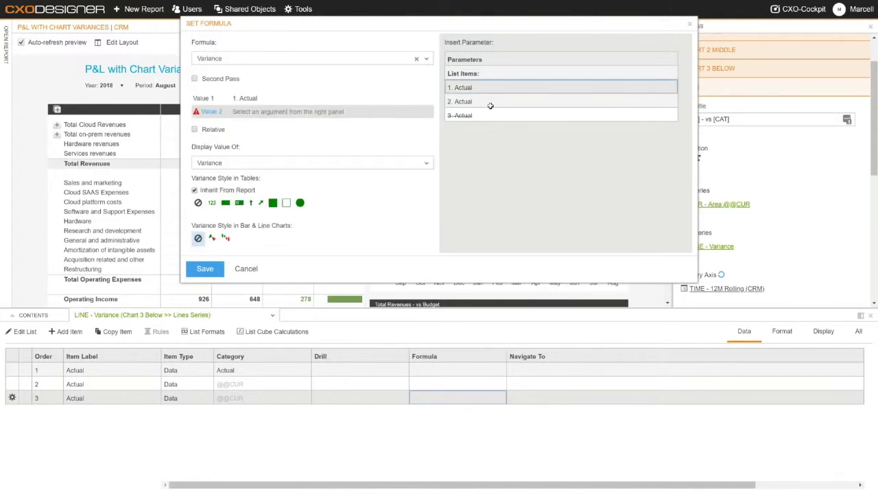
click(472, 102)
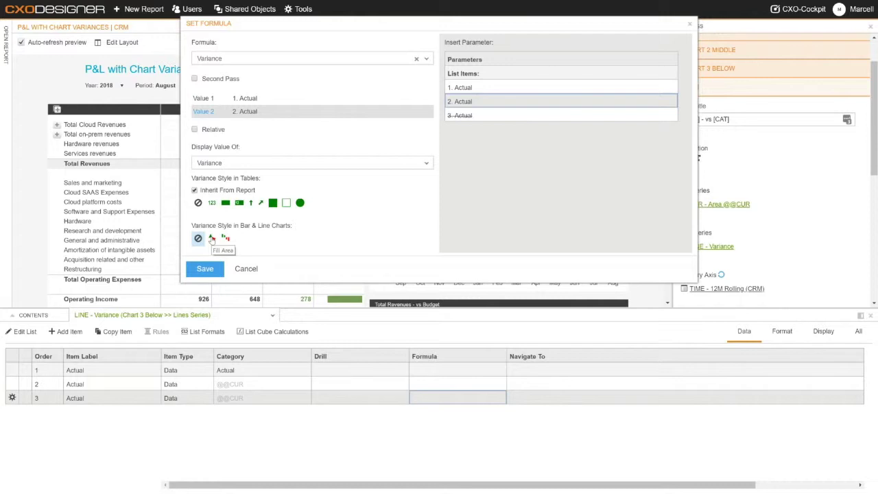
click(212, 238)
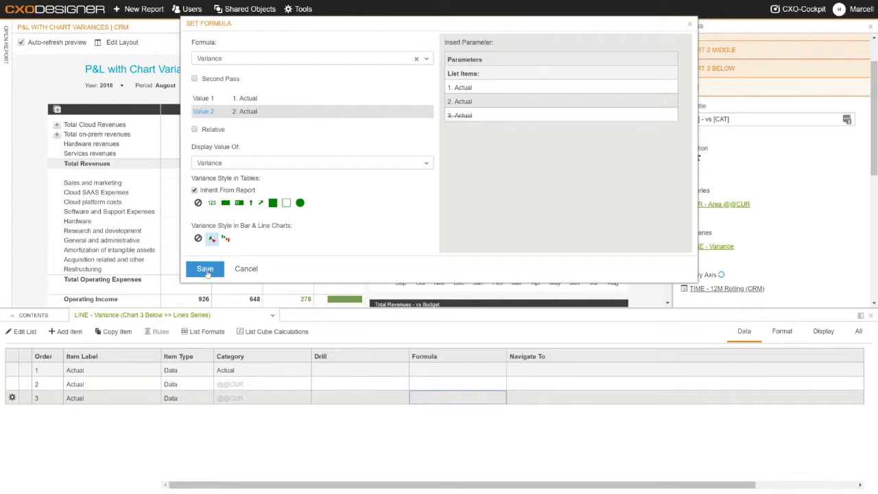
click(205, 269)
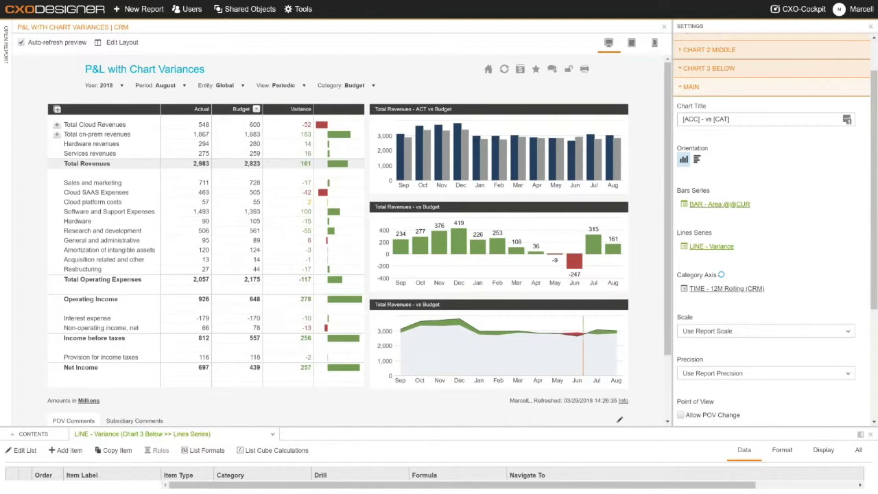
mouse_move(581, 354)
Switch to CXO-Cockpit and view the Product Sales Performance report from the Executive Summary group.
click(768, 15)
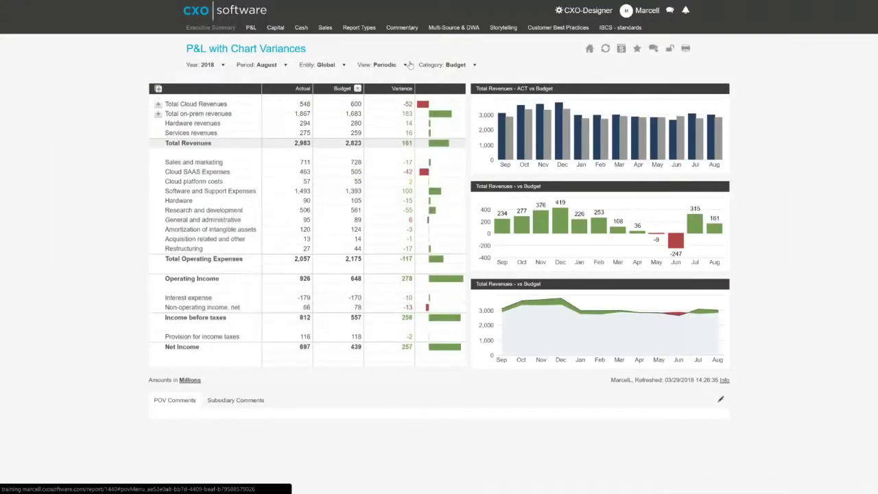
click(227, 30)
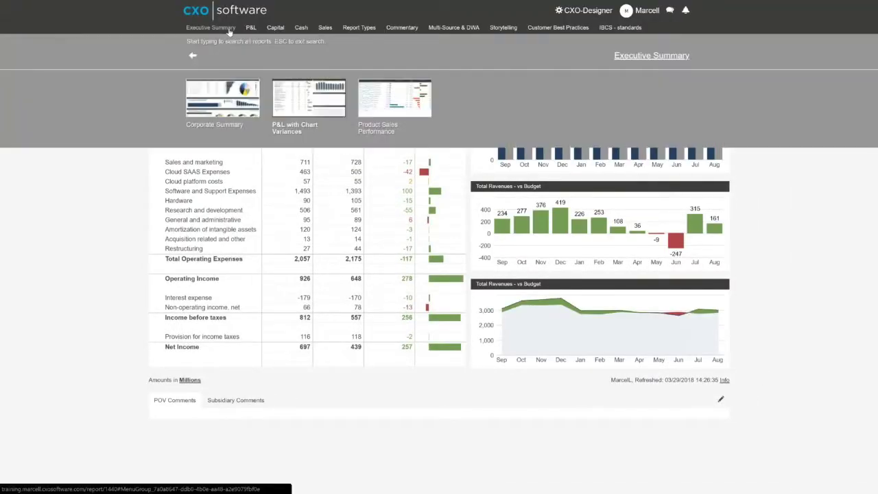
click(395, 98)
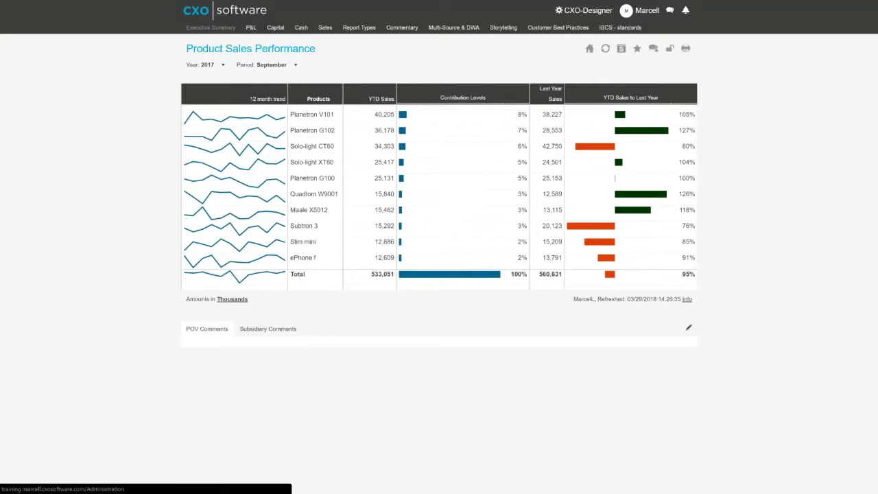
Return to CXO-Designer, open the Product Sales Performance report for editing and enlarge the list contents area.
click(583, 11)
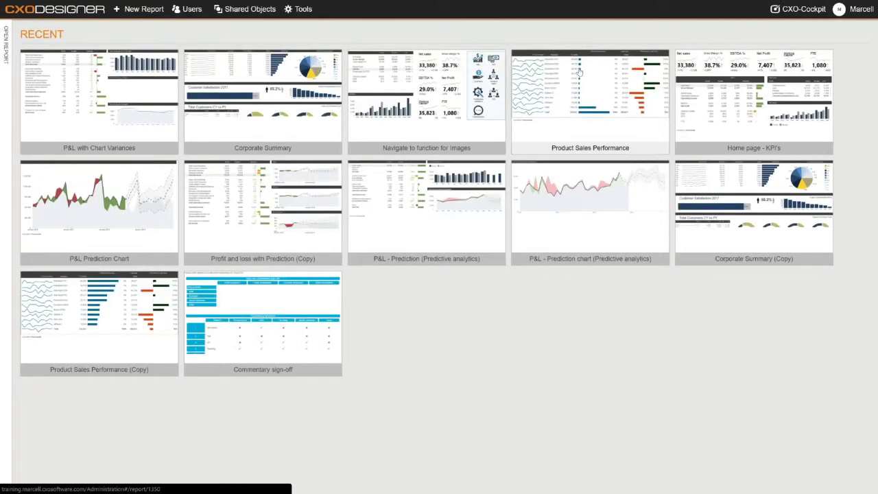
click(588, 106)
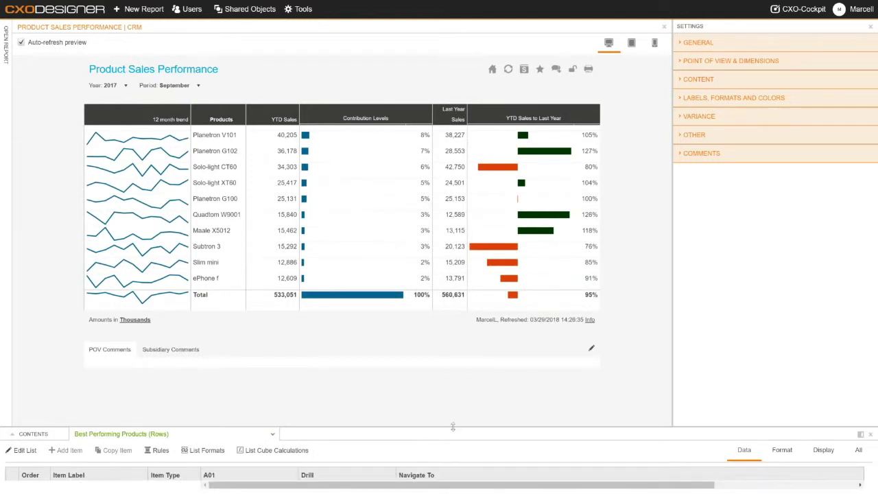
drag(450, 426, 450, 269)
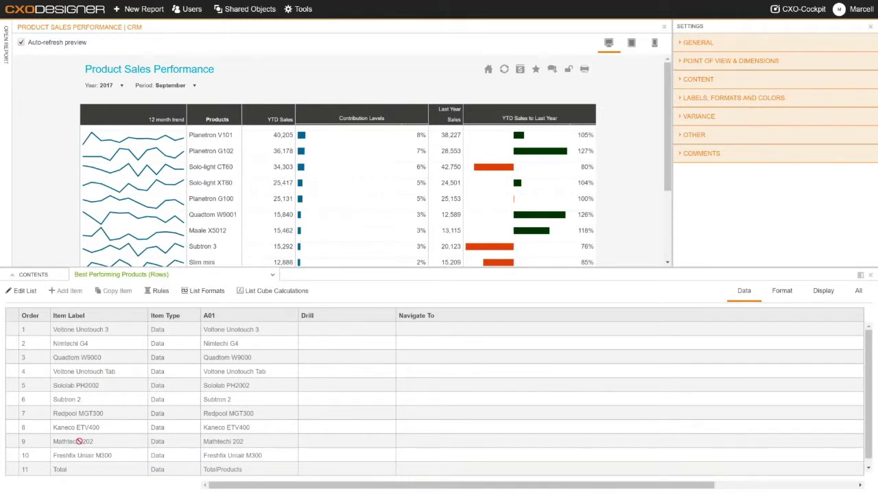
Review the list type and MDX specification of the Best Performing Products list, leaving it without saving.
click(25, 291)
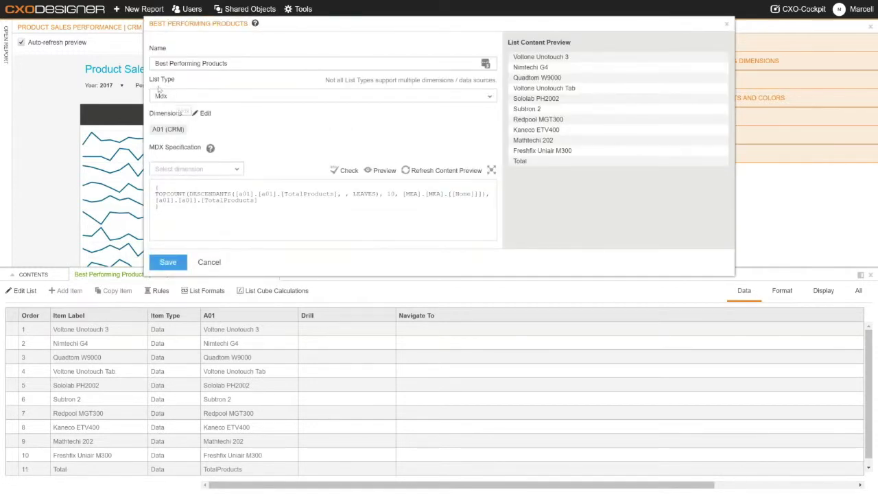
drag(258, 210, 175, 190)
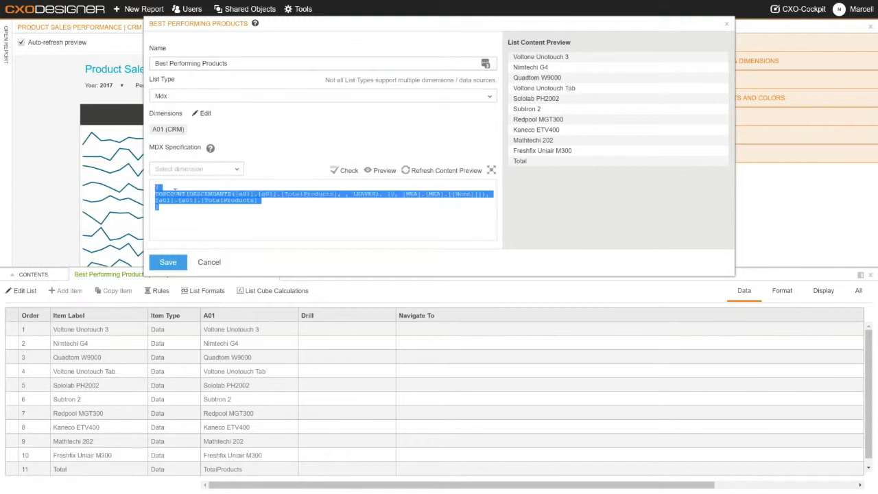
click(255, 262)
click(209, 262)
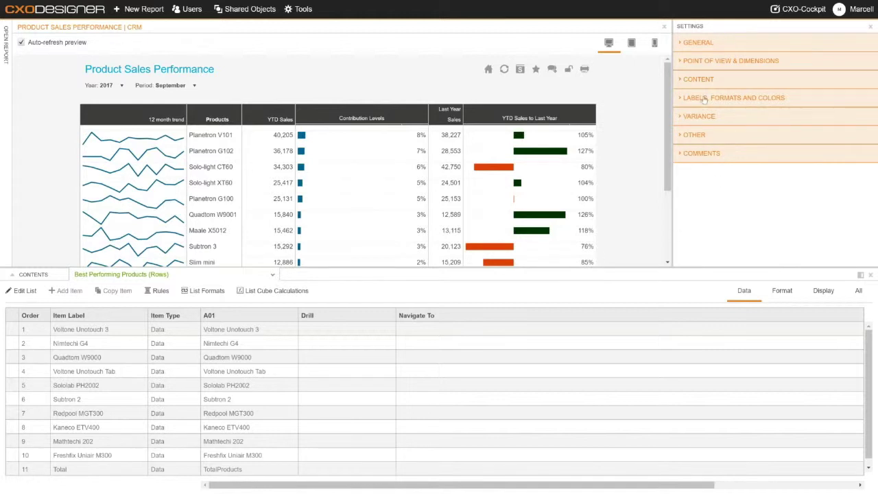
Start a new list for the report's Rows, named Row - Ranking list, with list type Ranking.
click(689, 80)
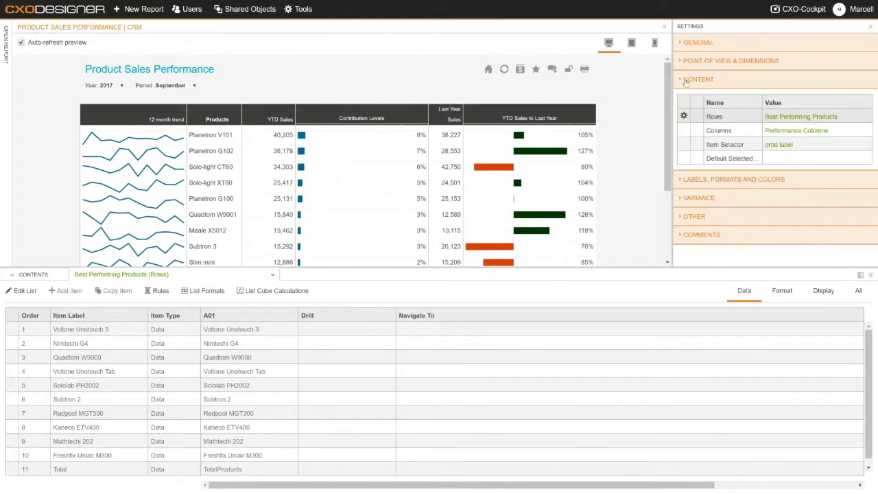
click(791, 115)
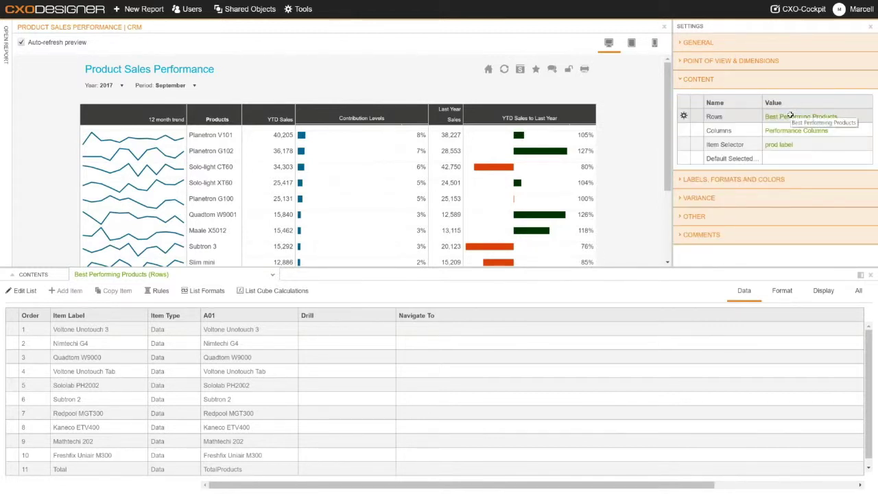
click(794, 116)
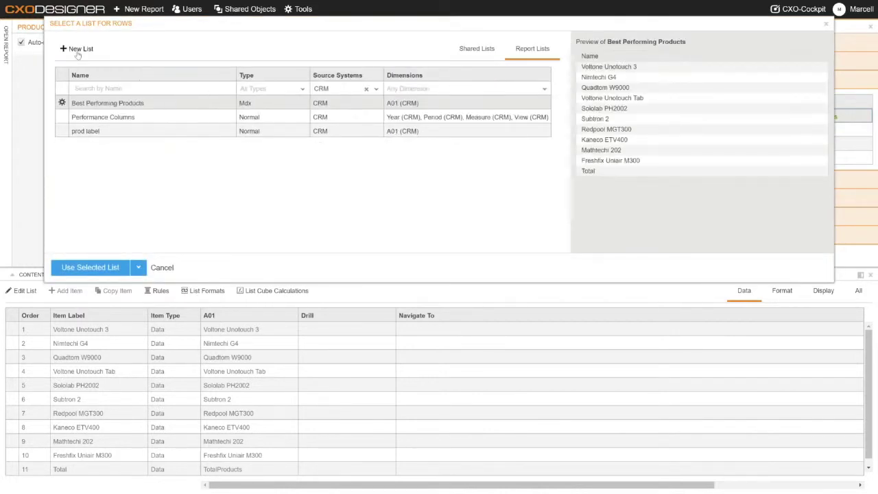
click(78, 50)
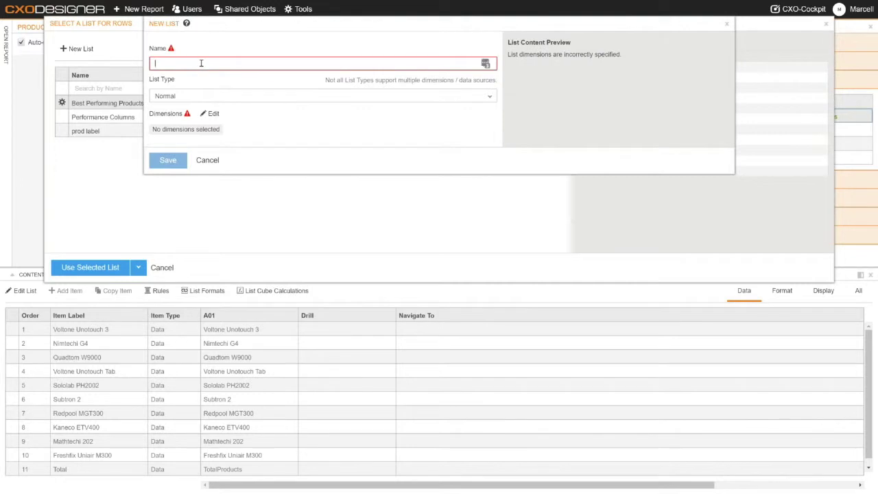
text(Ro)
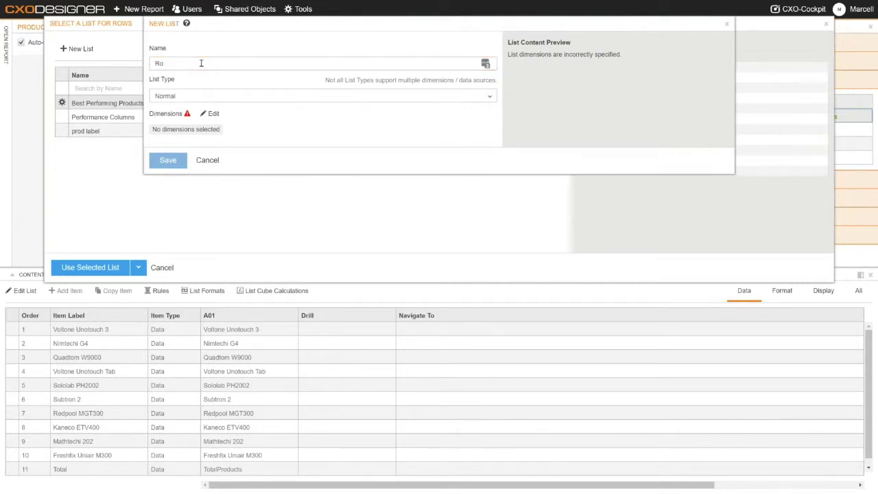
text(w - Ranking list)
click(198, 98)
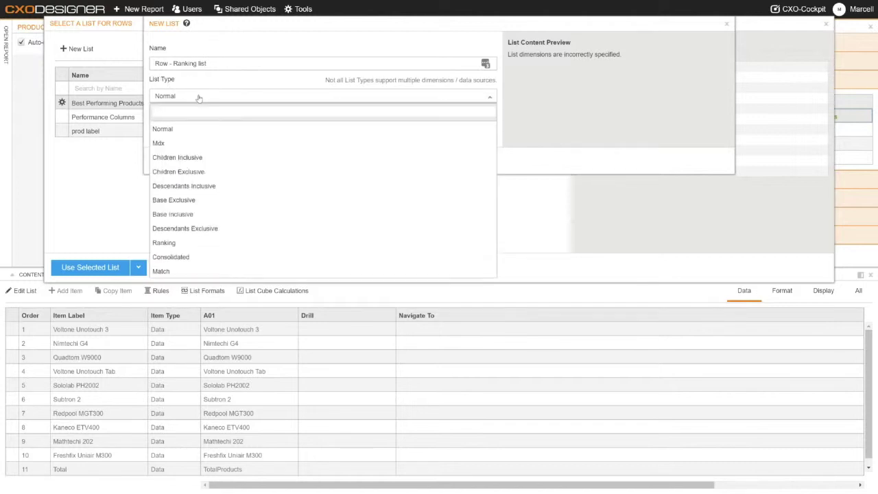
click(168, 242)
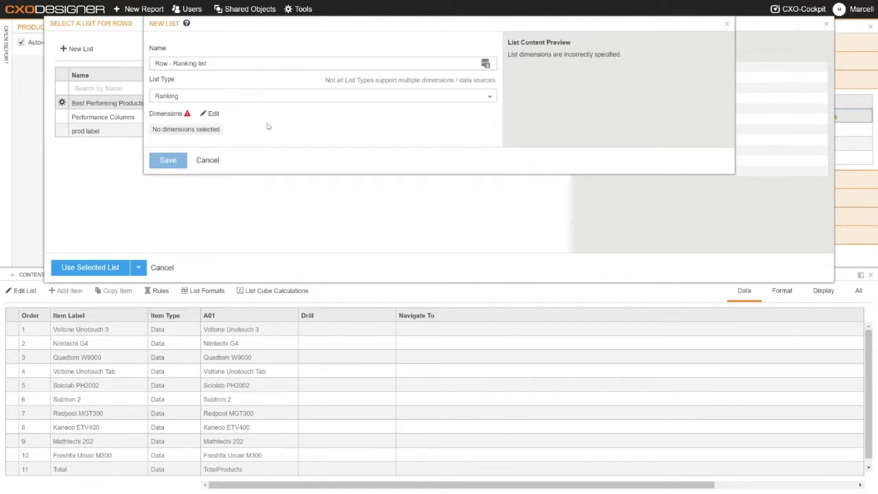
Assign the A01 dimension of the CRM source to the new ranking list.
click(214, 113)
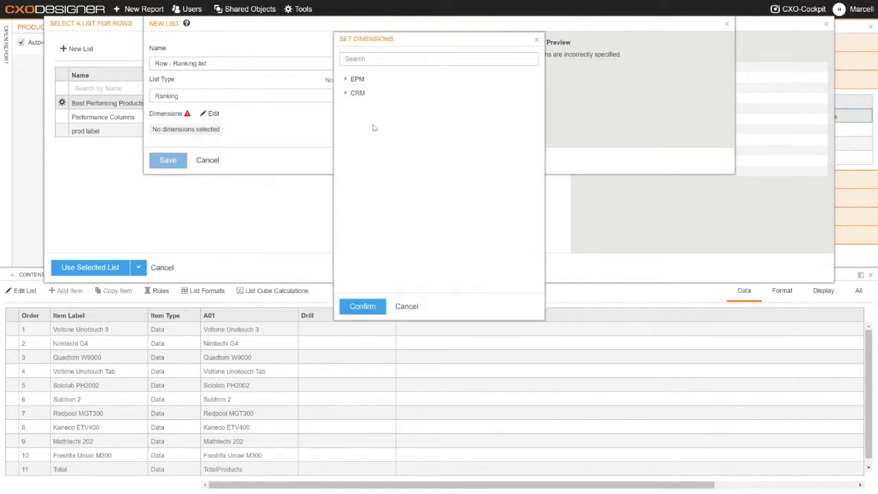
click(347, 94)
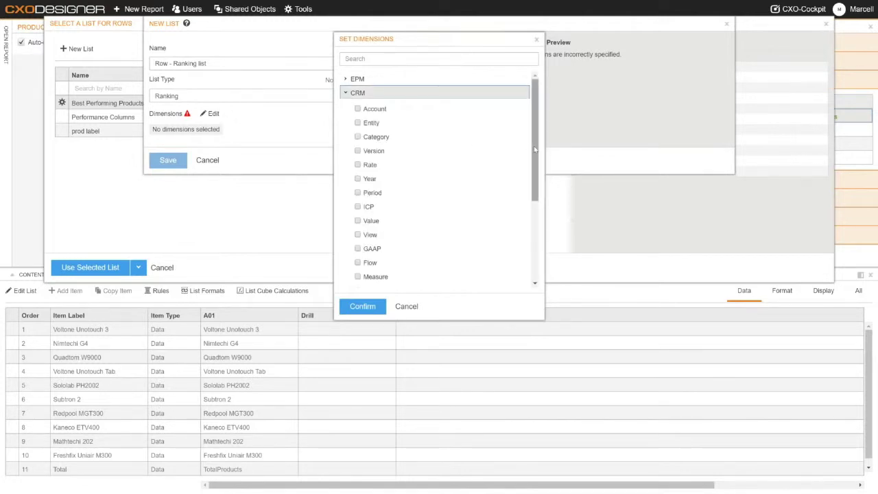
drag(537, 157, 540, 206)
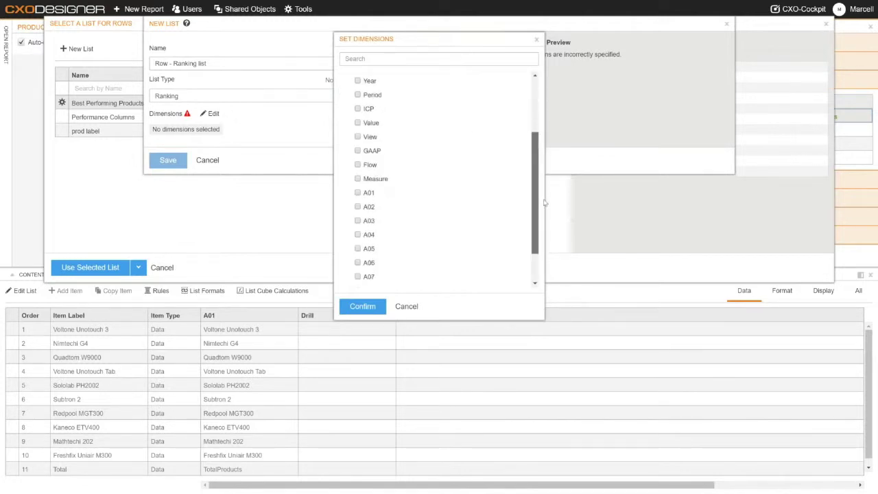
click(371, 197)
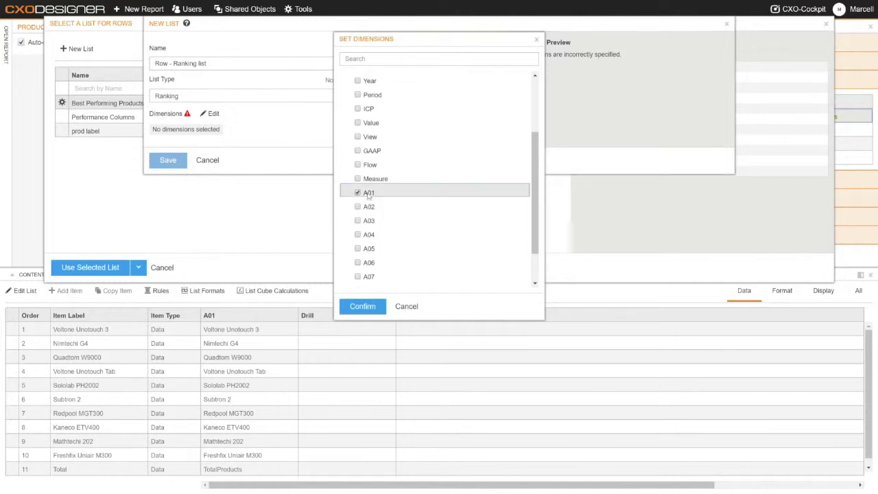
click(362, 307)
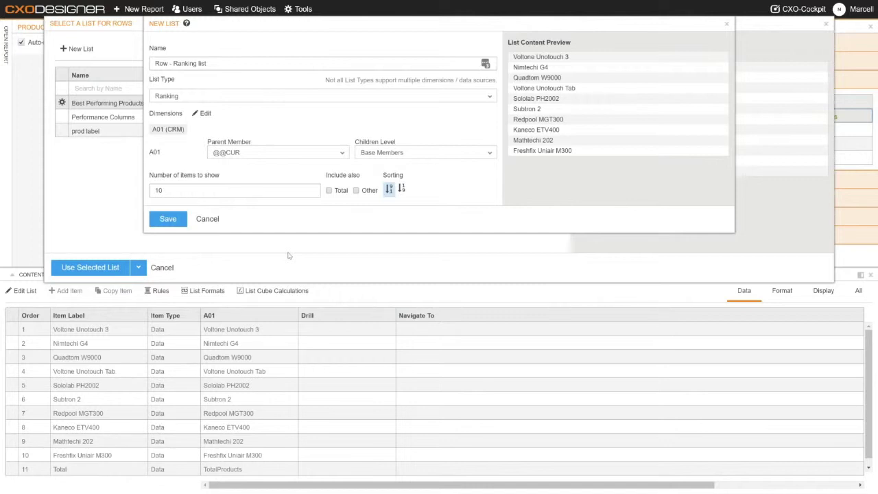
Set the ranking list's A01 parent member to TotalProducts - Total, with Base Members as the children level.
click(342, 153)
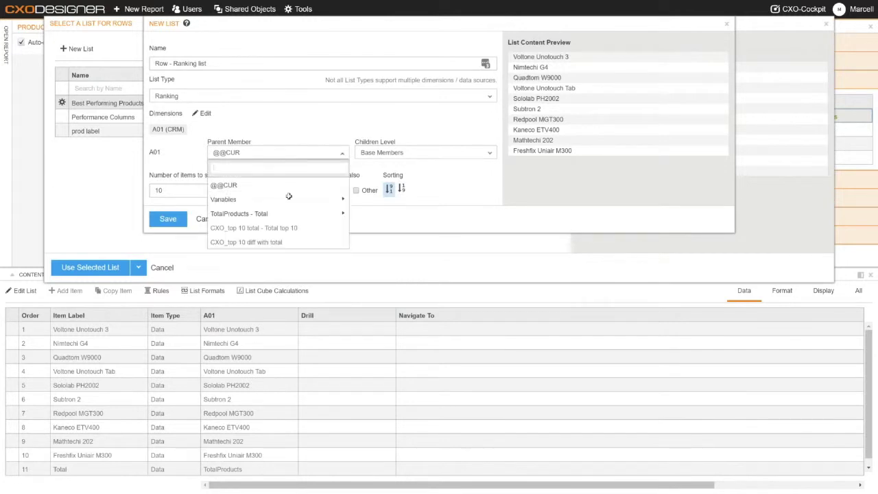
click(237, 214)
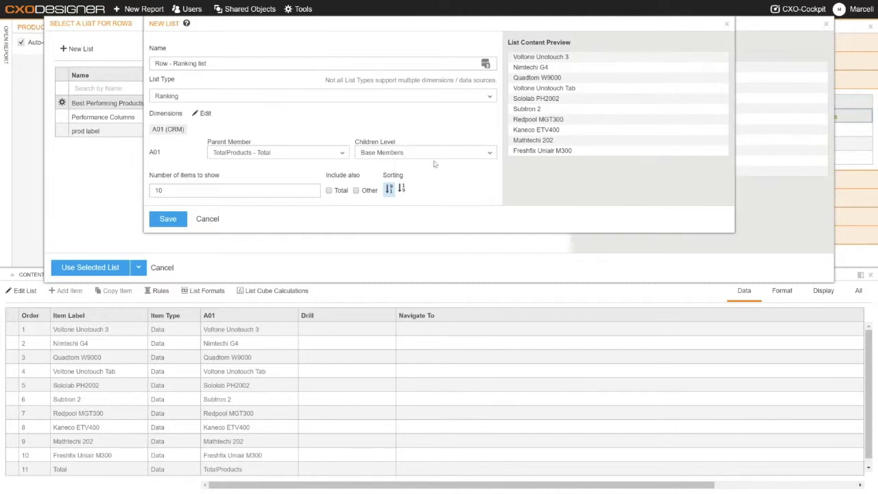
click(488, 155)
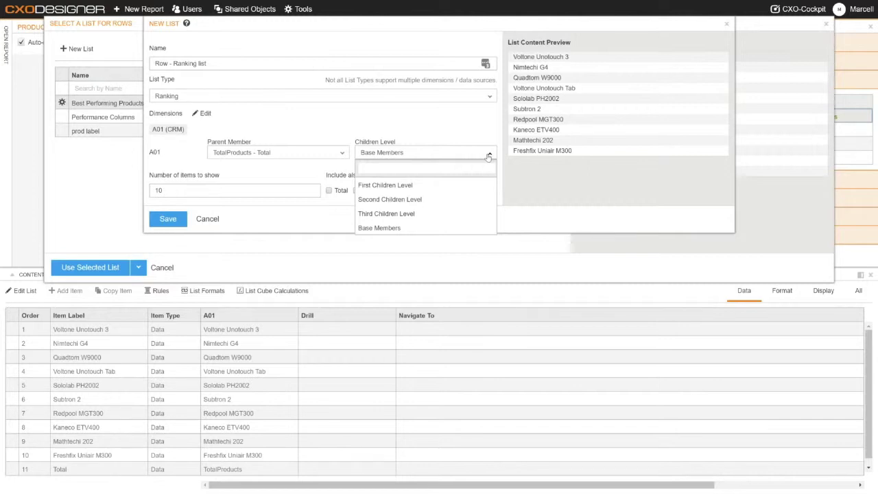
click(387, 228)
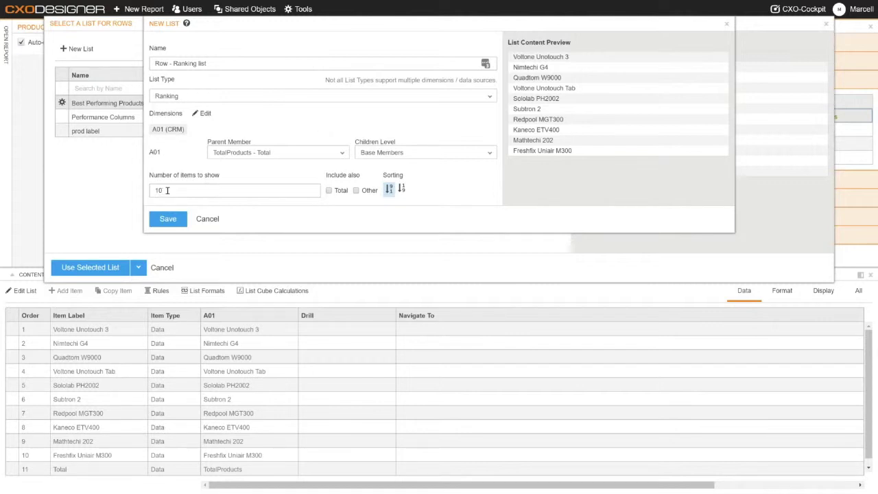
Set the number of items to show to 10, save the ranking list and use it for the report's Rows.
double_click(168, 191)
text(5)
key(BackSpace)
text(10)
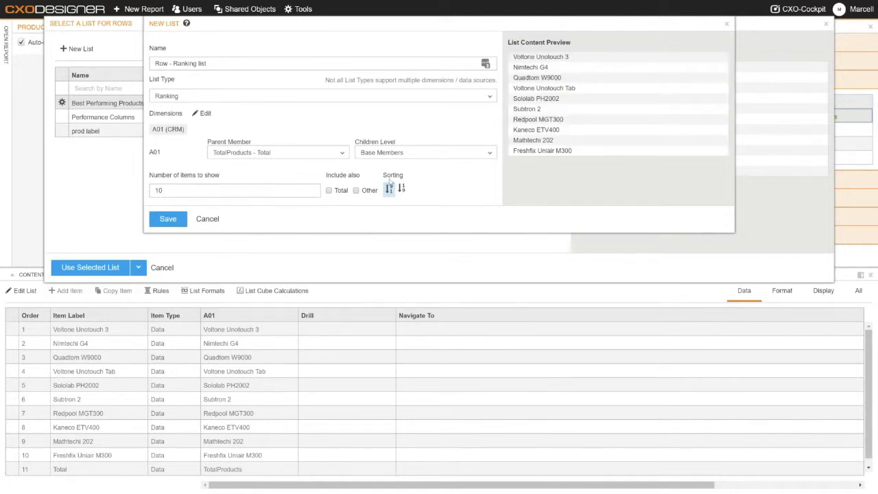
click(166, 221)
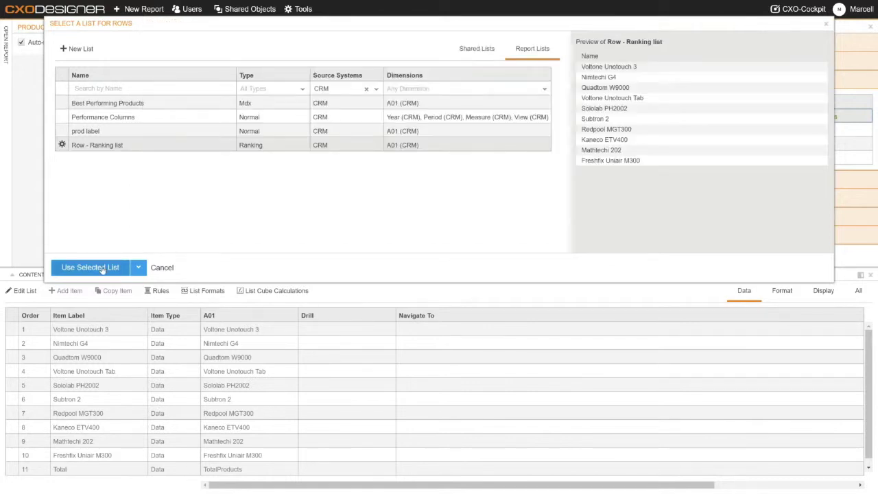
click(103, 268)
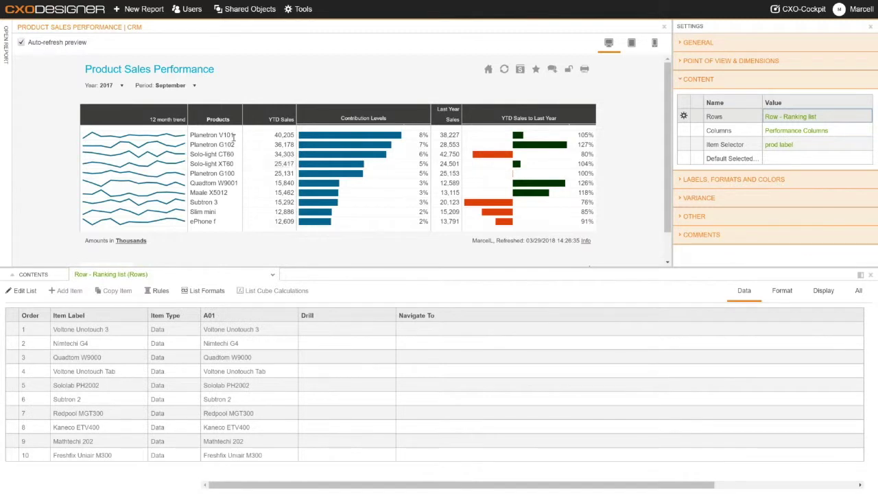
Give the Row - Ranking list an unconditional rule that sets the height to 30, and save the rule.
mouse_move(276, 136)
click(160, 290)
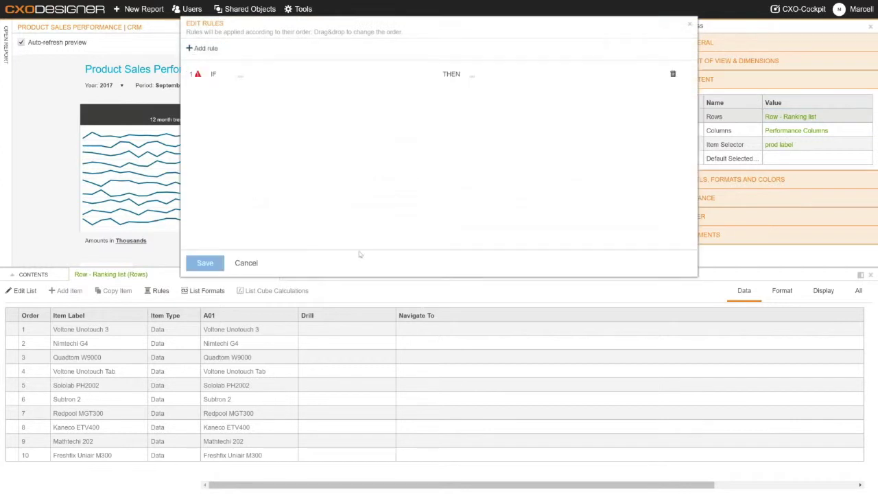
click(472, 75)
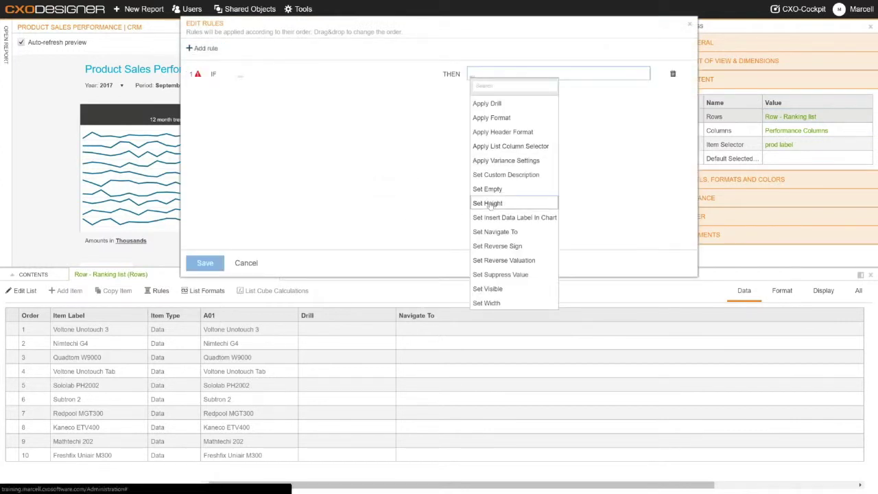
click(487, 203)
click(519, 73)
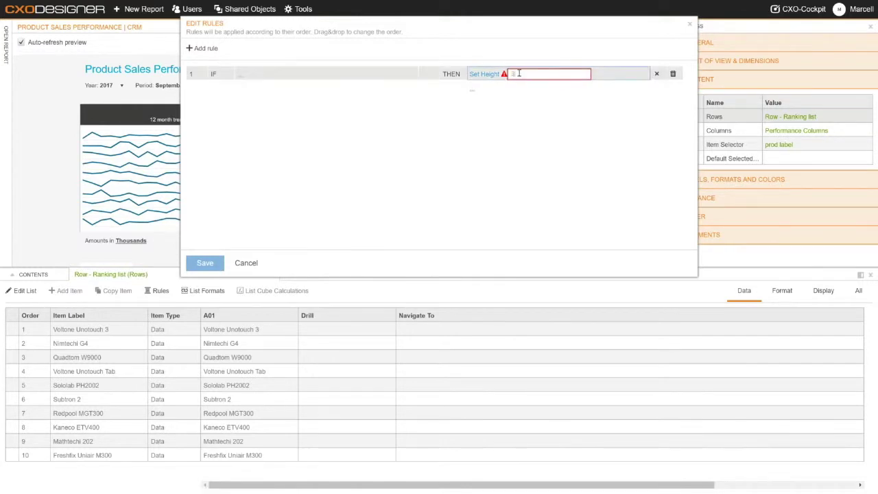
text(30)
click(208, 262)
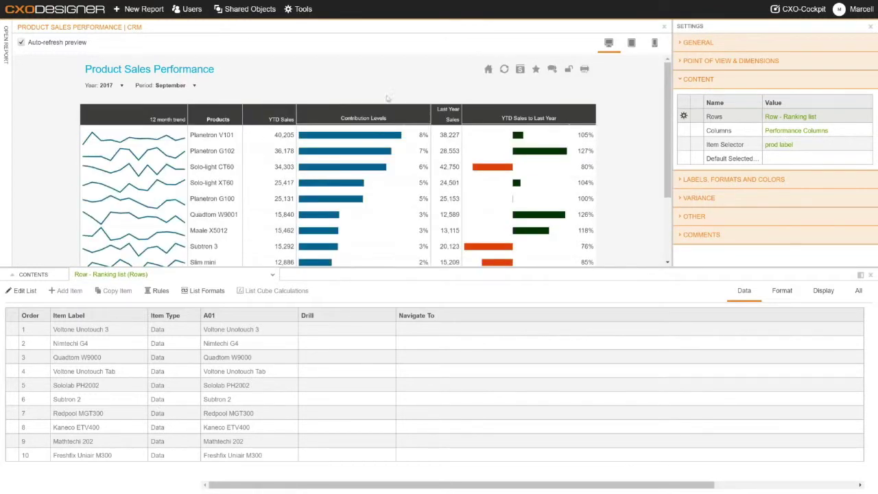
Enlarge the report preview area, include the Total in the Row - Ranking list and save the list.
scroll(513, 204, down, 2)
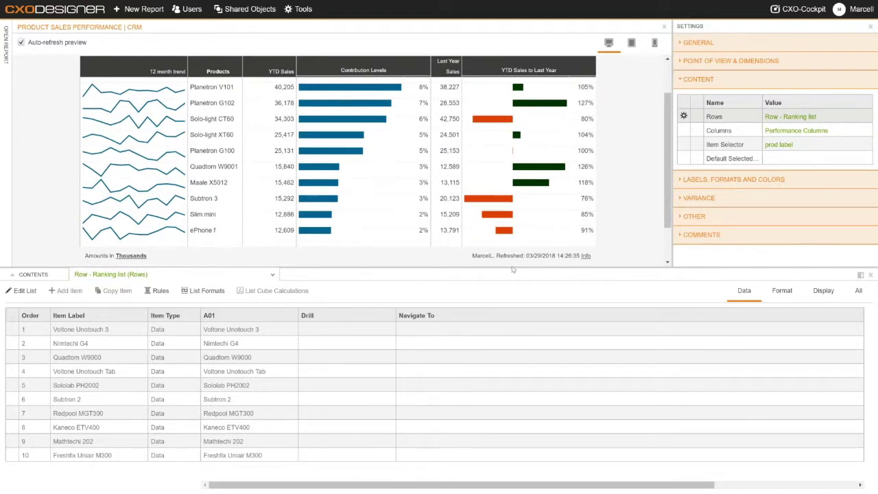
drag(513, 269, 511, 371)
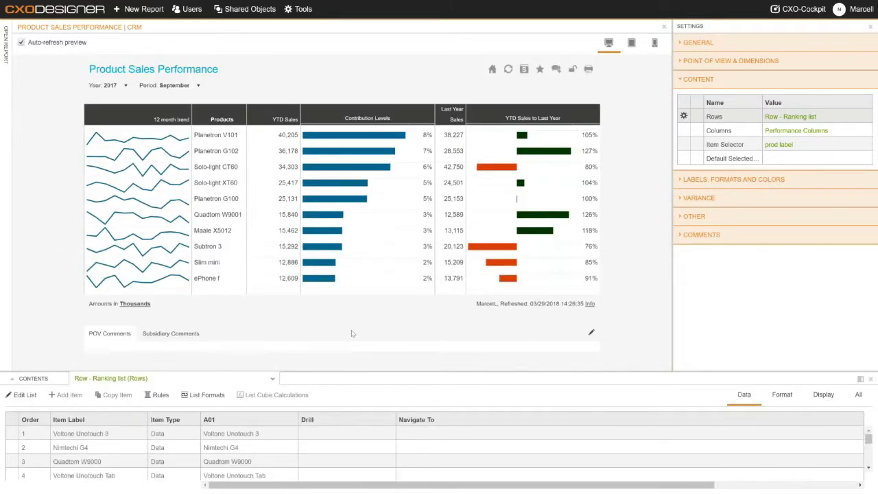
click(23, 395)
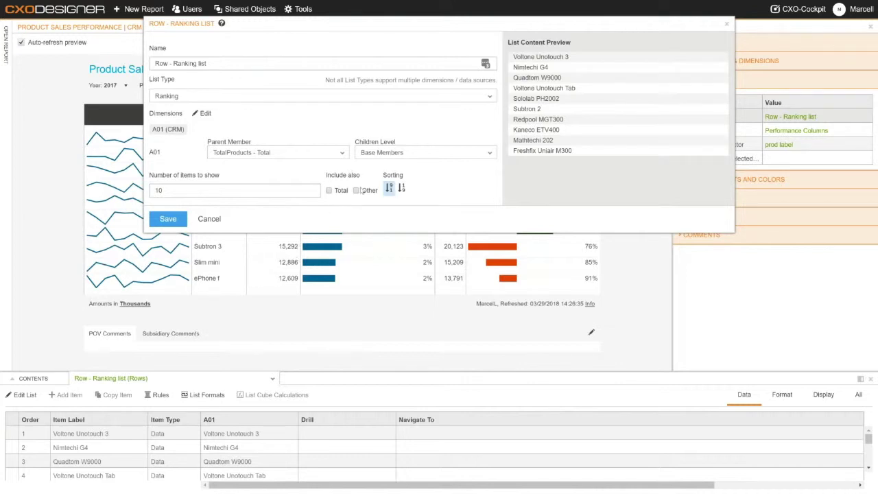
click(329, 190)
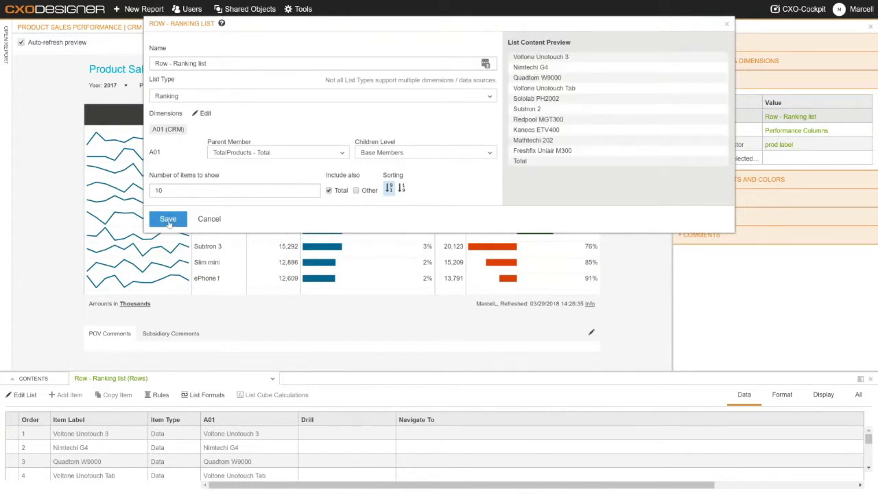
click(168, 219)
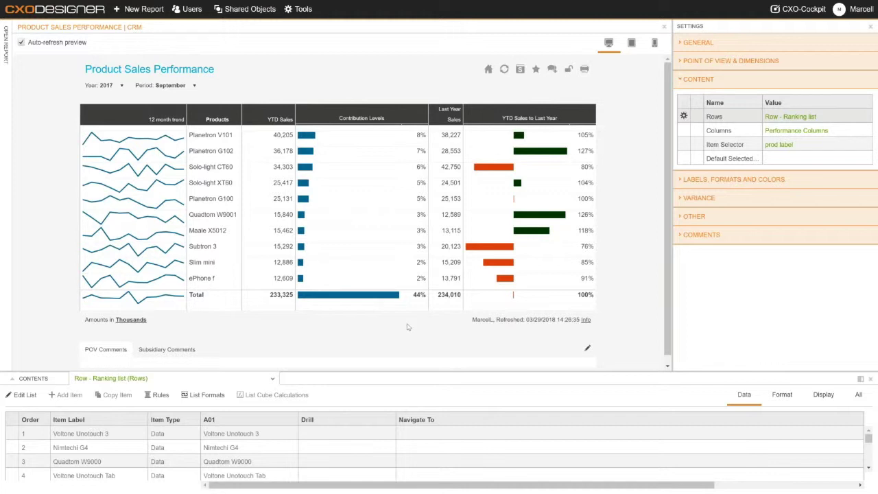
Include the Other item in the Row - Ranking list as well and save the list.
click(26, 395)
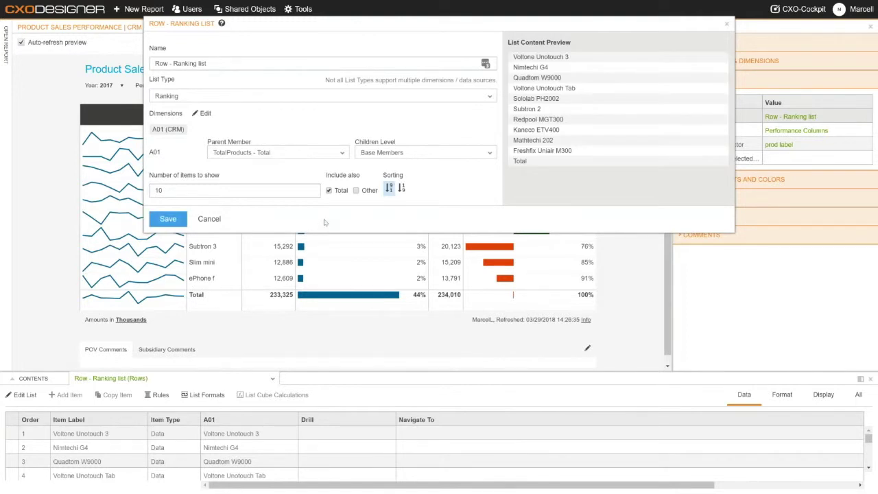
drag(360, 28, 312, 24)
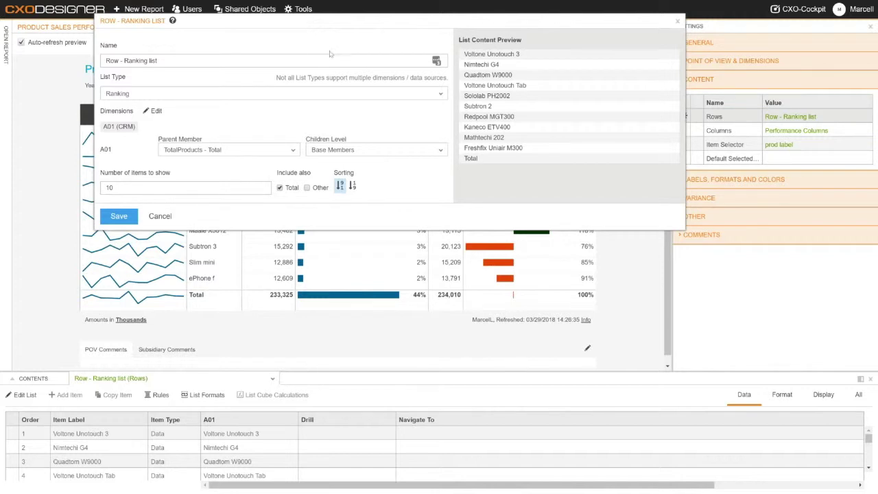
click(307, 188)
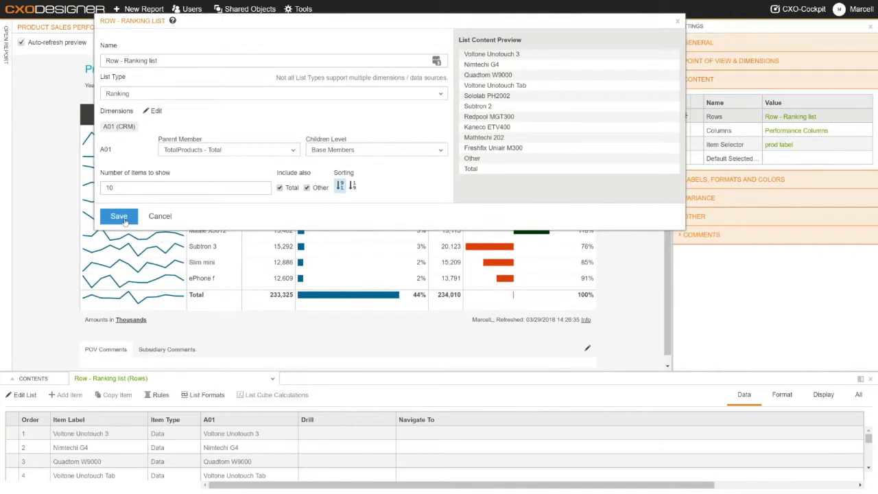
click(119, 216)
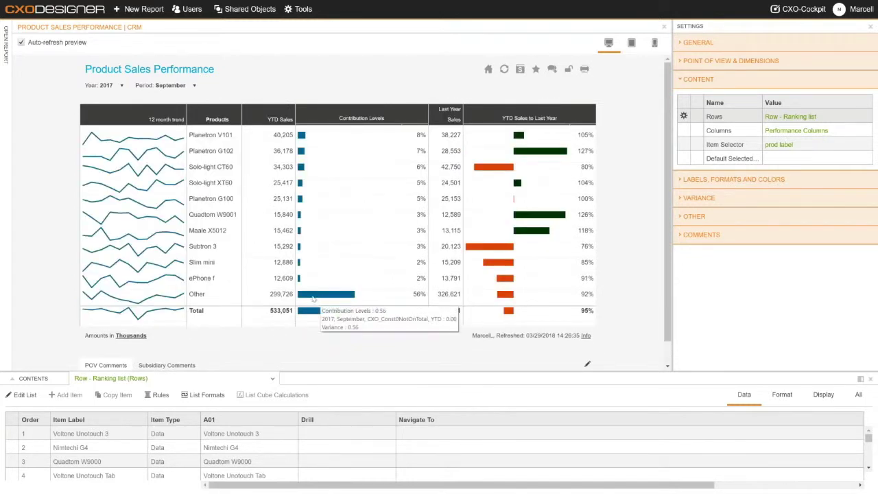
mouse_move(316, 298)
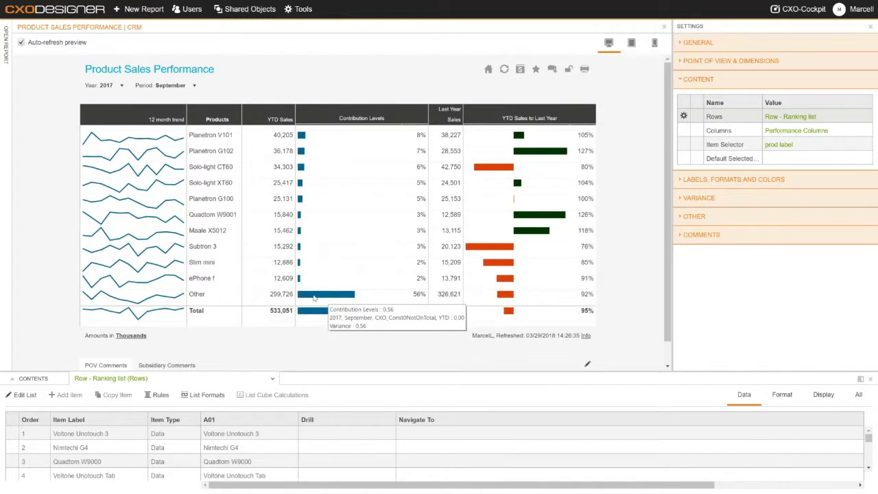